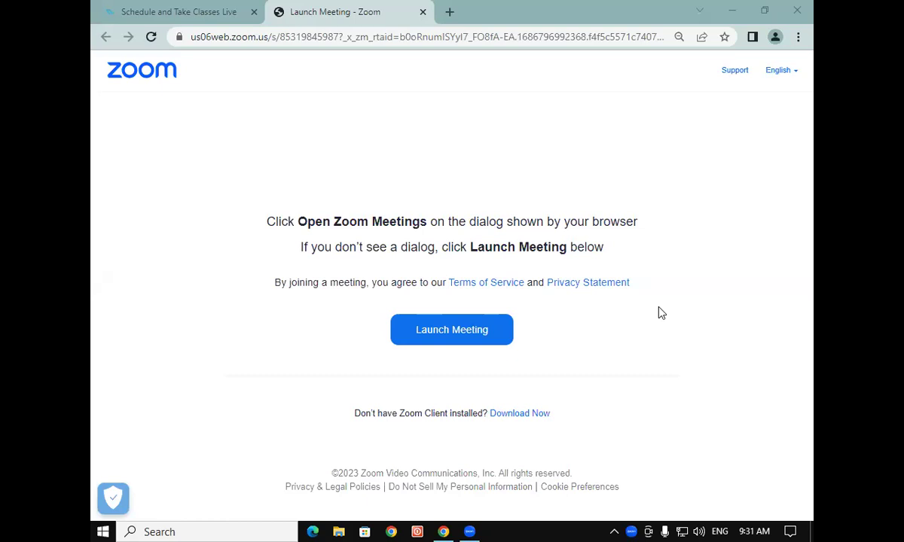
Step: Minimize the browser window and create a new folder on the desktop, keeping its default name
left_click(744, 7)
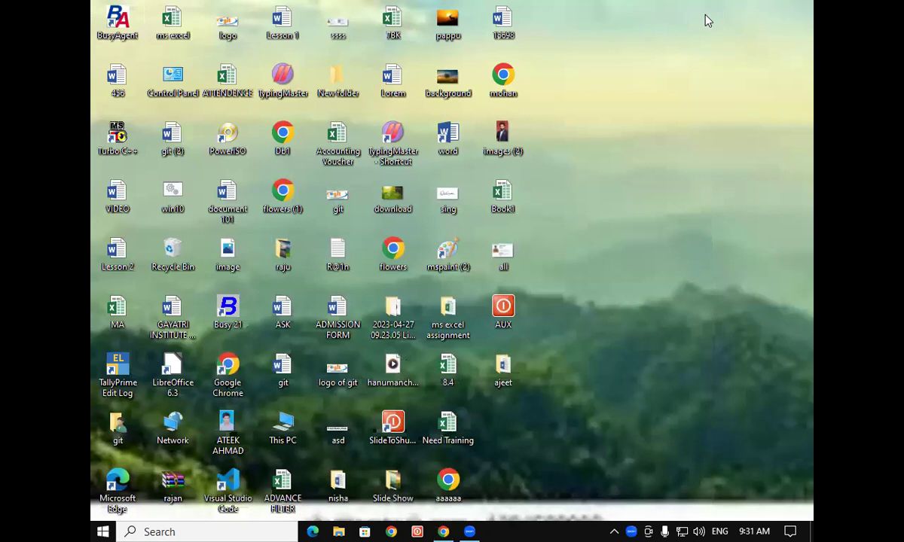
right_click(591, 92)
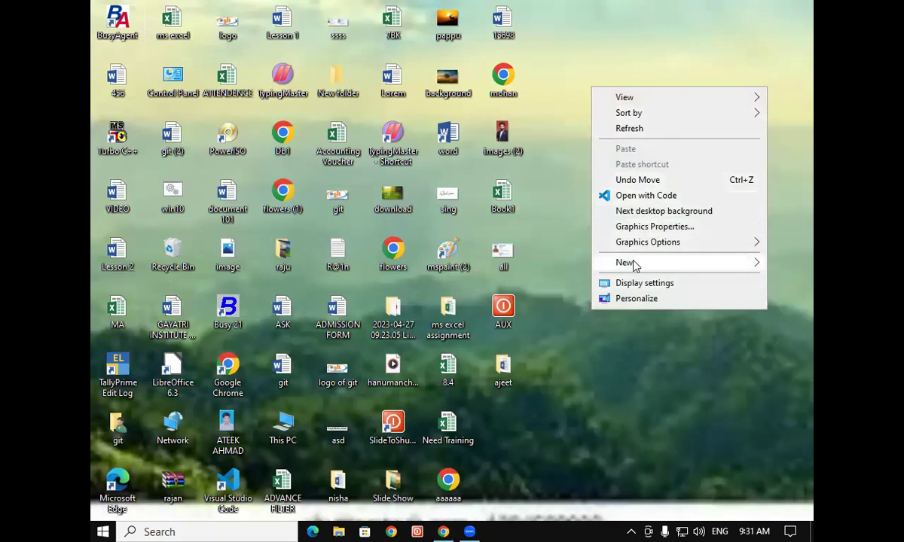
mouse_move(634, 265)
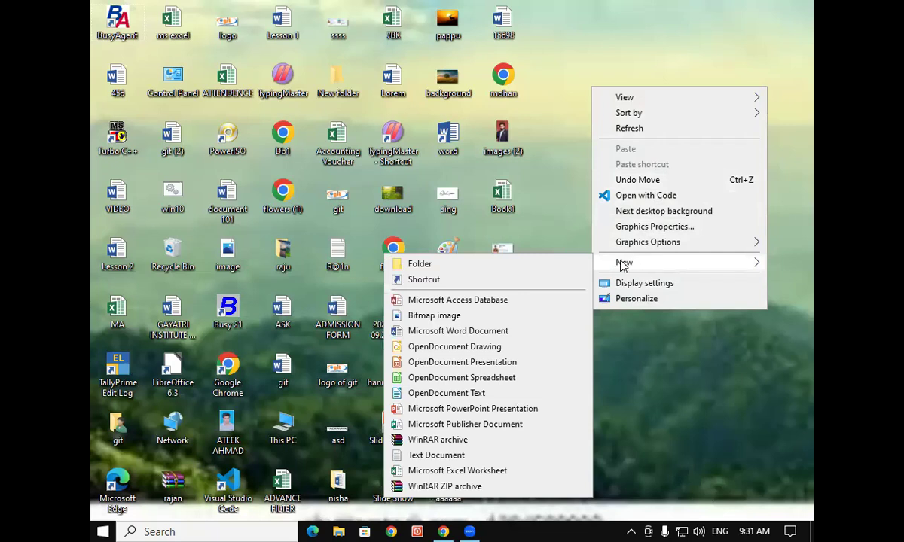
left_click(442, 269)
left_click_drag(501, 437, 555, 212)
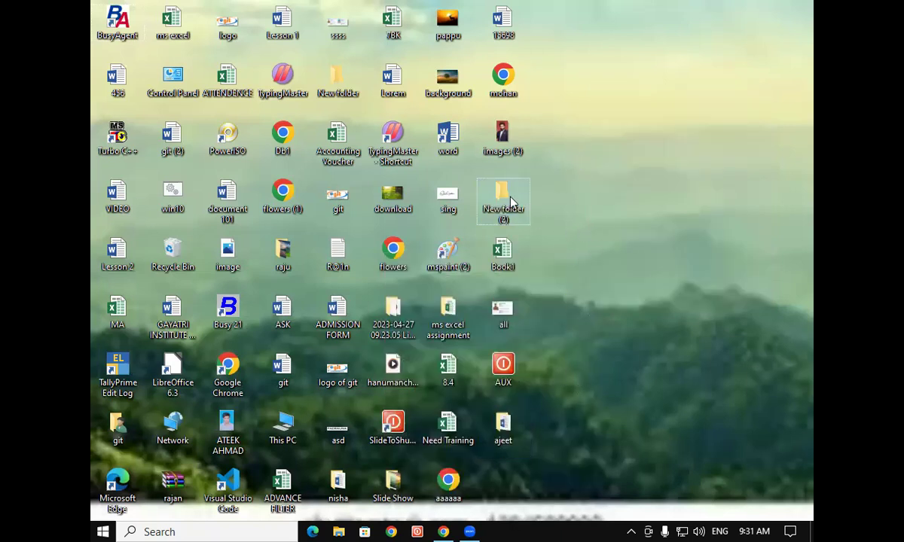
Step: Turn off automatic arrangement of the desktop icons
right_click(664, 141)
mouse_move(678, 149)
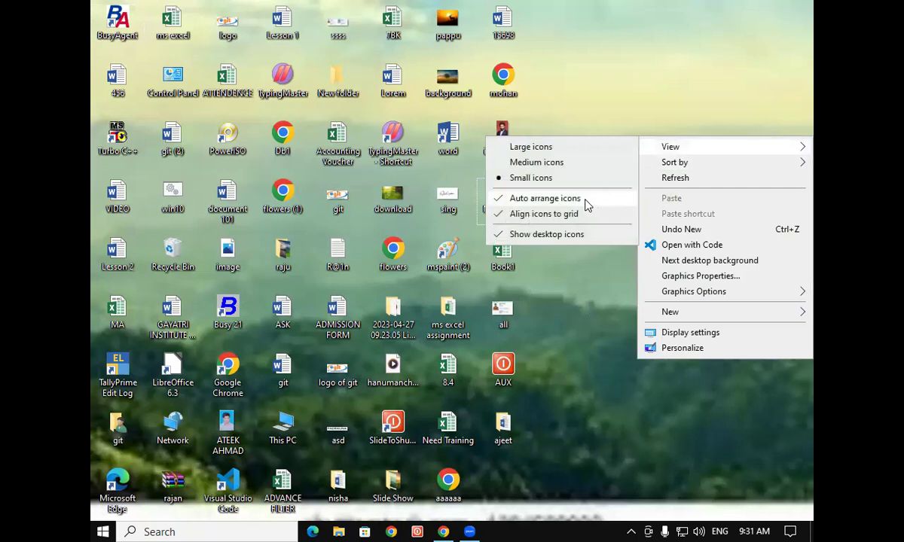
left_click(585, 200)
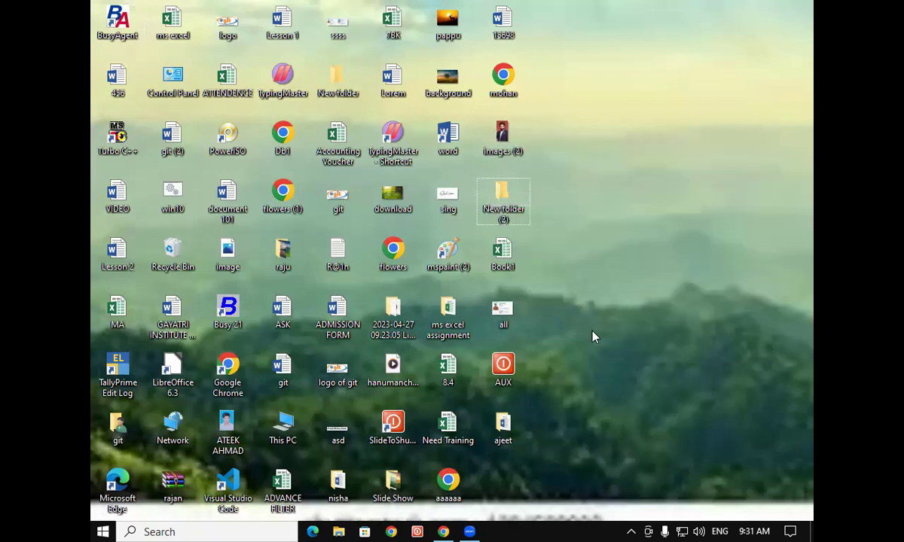
Step: Handwrite "Ctrl Shift + N" in red across the empty part of the desktop and erase the annotation
key("ctrl+2")
left_click_drag(537, 182, 539, 223)
mouse_move(557, 187)
left_mouse_down()
mouse_move(565, 221)
mouse_move(575, 192)
mouse_move(595, 188)
mouse_move(611, 222)
mouse_move(623, 192)
left_mouse_up()
left_click_drag(650, 161, 635, 218)
mouse_move(676, 160)
left_mouse_down()
mouse_move(674, 197)
mouse_move(710, 197)
left_mouse_up()
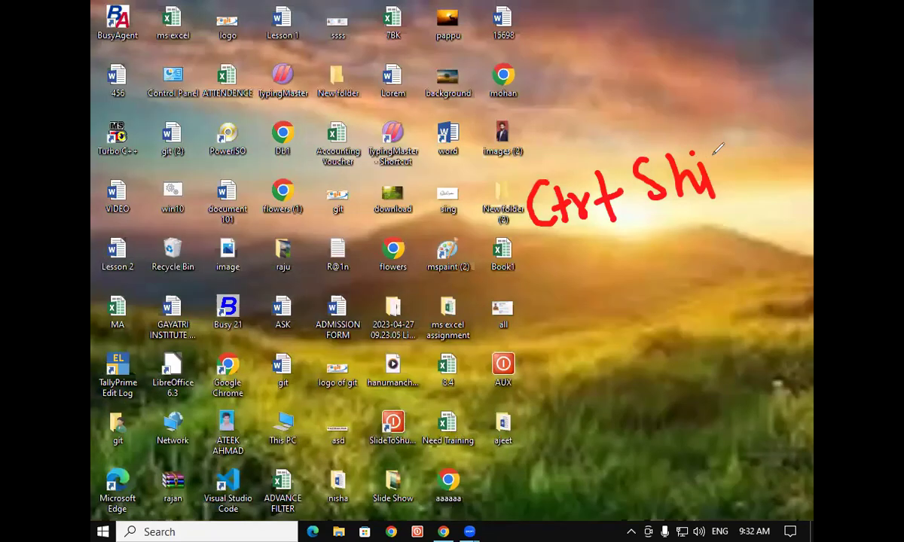
left_click_drag(728, 139, 714, 197)
mouse_move(733, 129)
left_mouse_down()
mouse_move(751, 177)
mouse_move(757, 143)
mouse_move(771, 162)
mouse_move(787, 136)
left_mouse_up()
mouse_move(800, 113)
left_mouse_down()
mouse_move(797, 154)
mouse_move(808, 151)
left_mouse_up()
left_click_drag(800, 112, 810, 147)
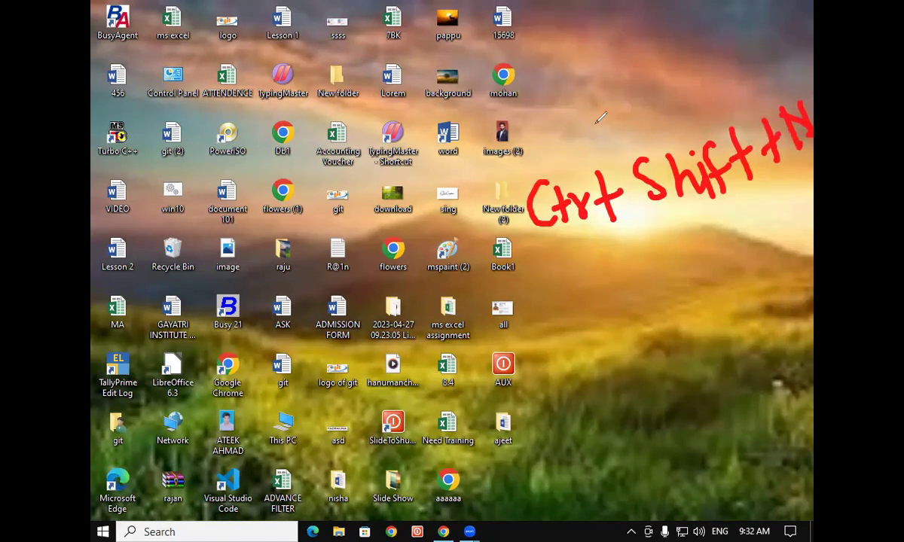
key("e")
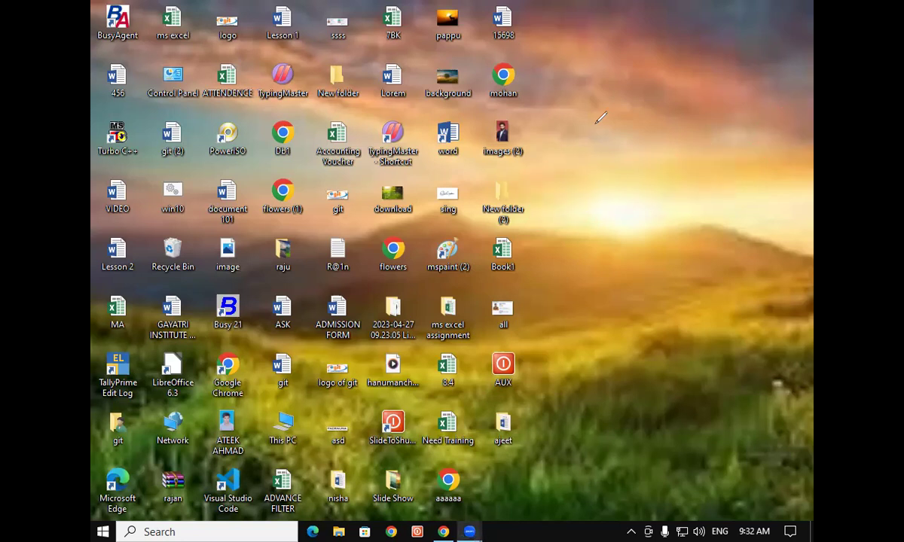
Step: Set the display scale for text, apps and other items to 125% and close Settings
right_click(609, 66)
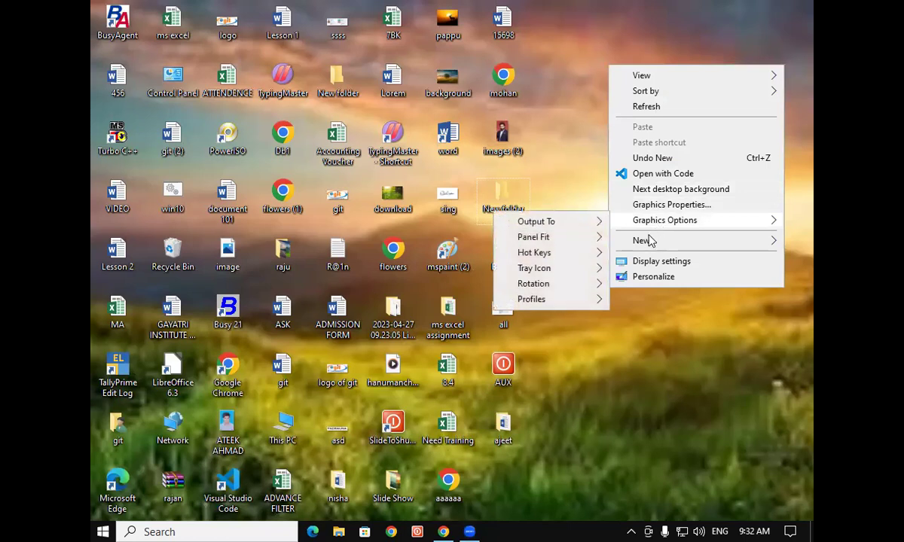
left_click(650, 264)
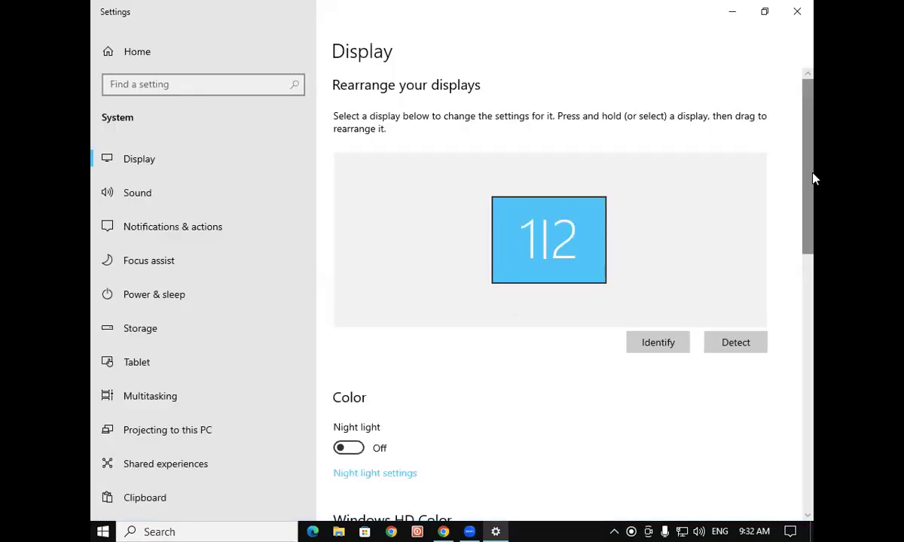
left_click_drag(813, 175, 814, 295)
left_click(482, 329)
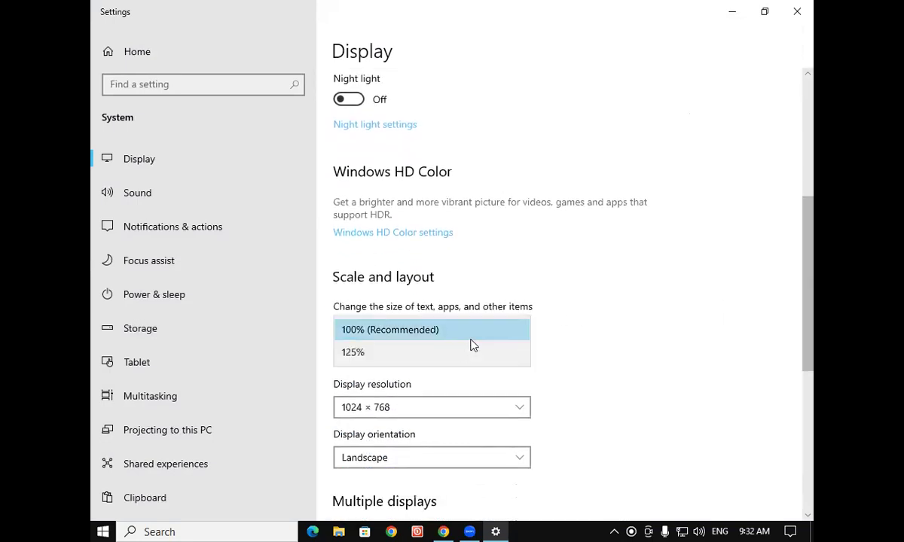
left_click(439, 360)
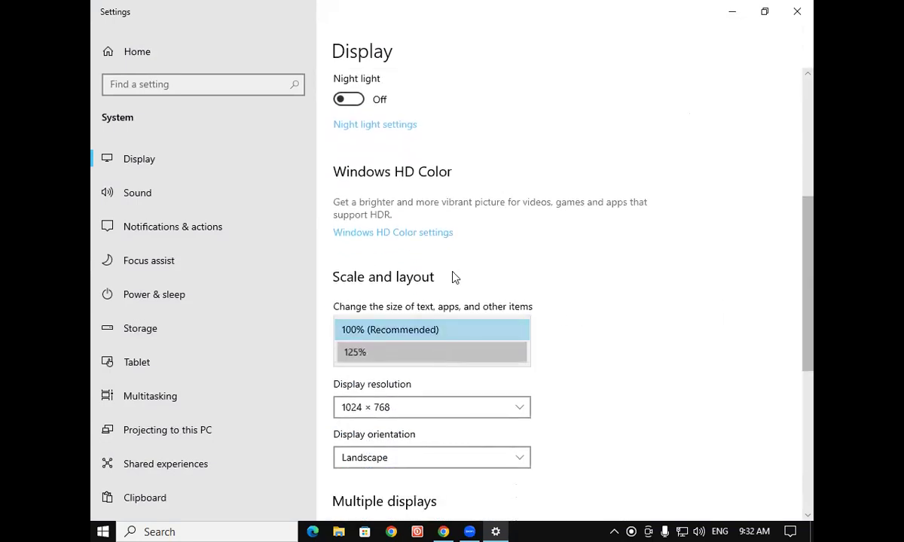
left_click(809, 8)
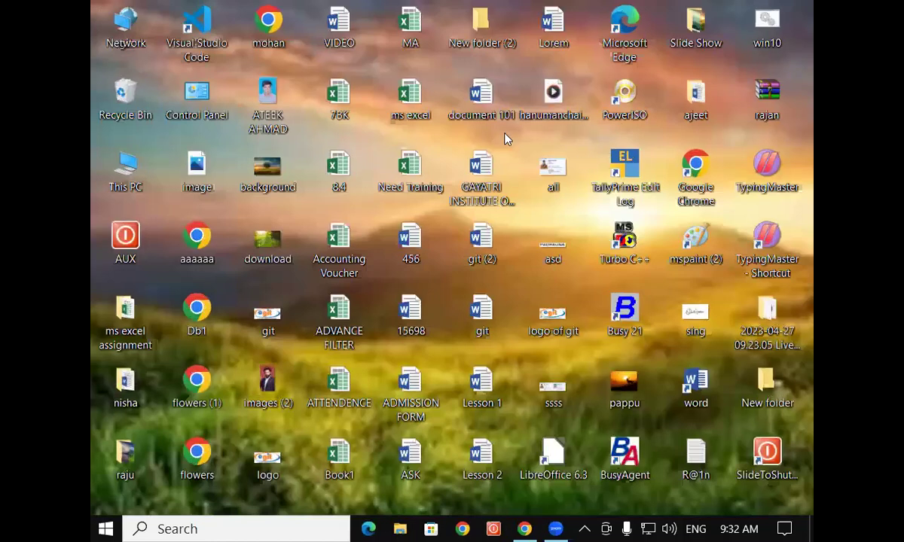
Step: Select the three columns of mostly Word and Excel files, move them into the Slide Show folder, and refresh the desktop
left_click_drag(305, 3, 506, 480)
left_click_drag(454, 446, 456, 447)
left_click_drag(479, 317, 705, 27)
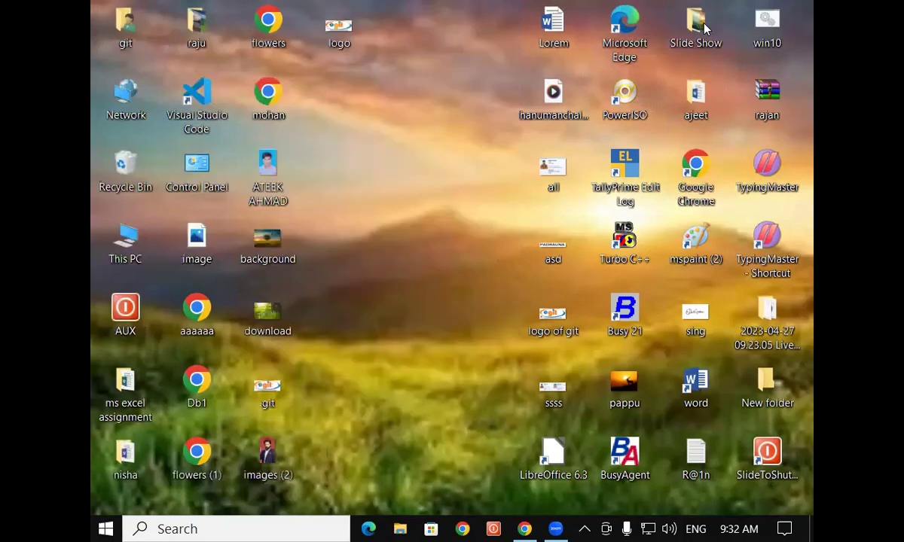
right_click(366, 104)
left_click(398, 155)
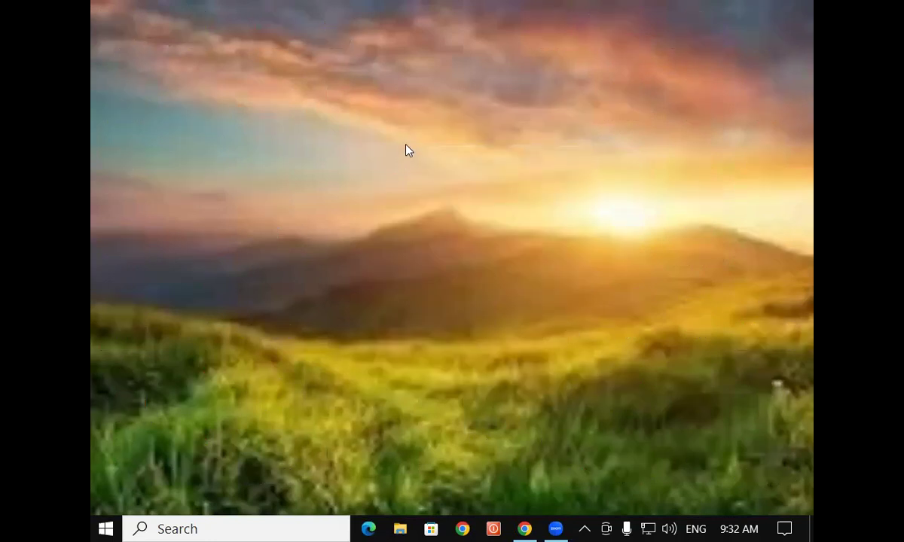
Step: Turn on Auto arrange icons to close the gaps between the desktop icons
right_click(414, 134)
mouse_move(452, 144)
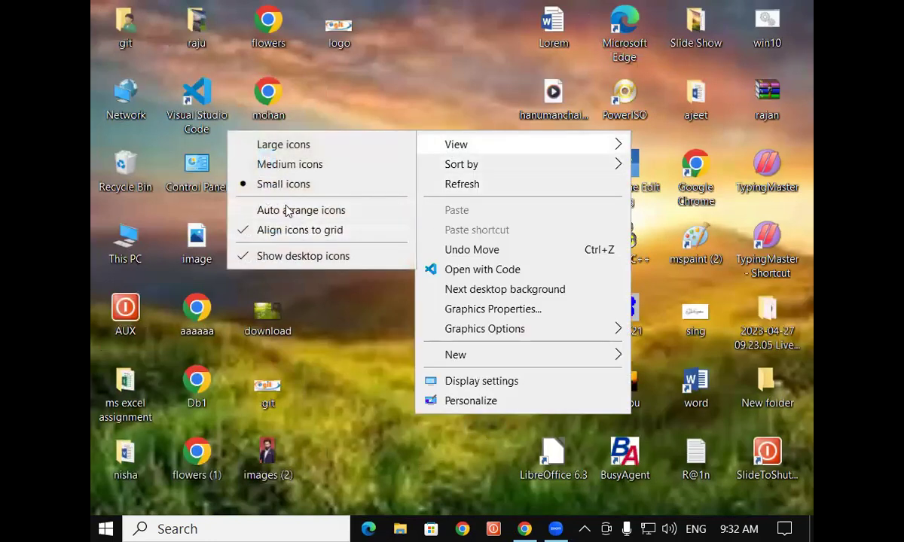
left_click(286, 209)
Step: Disable Auto arrange icons for the desktop again
right_click(628, 126)
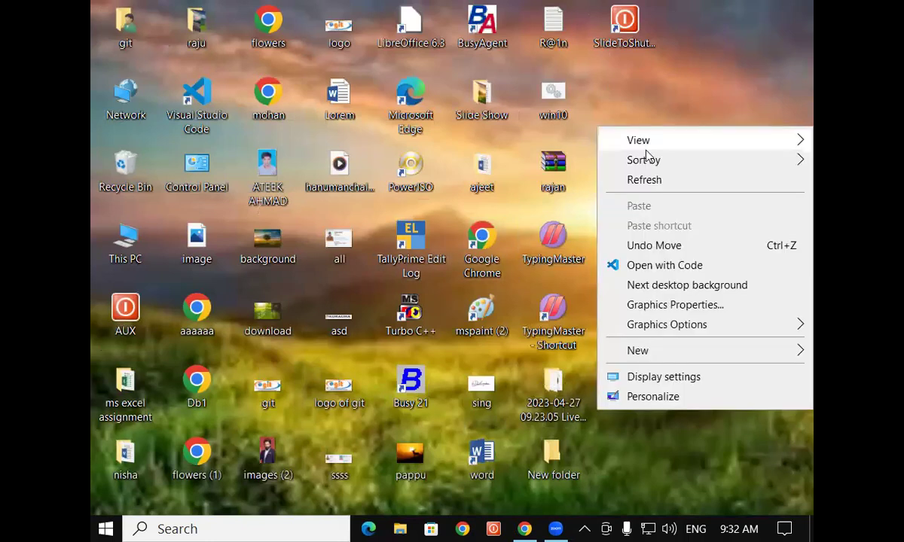
mouse_move(638, 141)
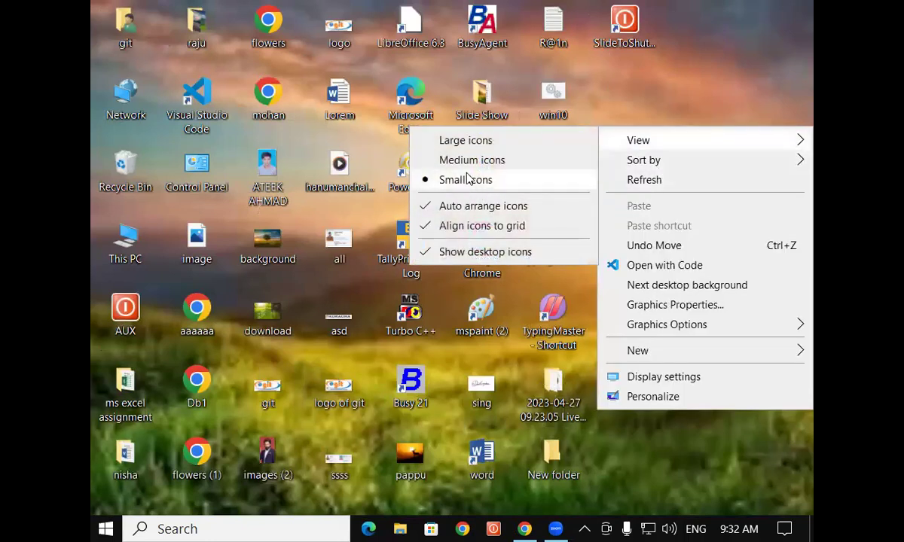
left_click(475, 207)
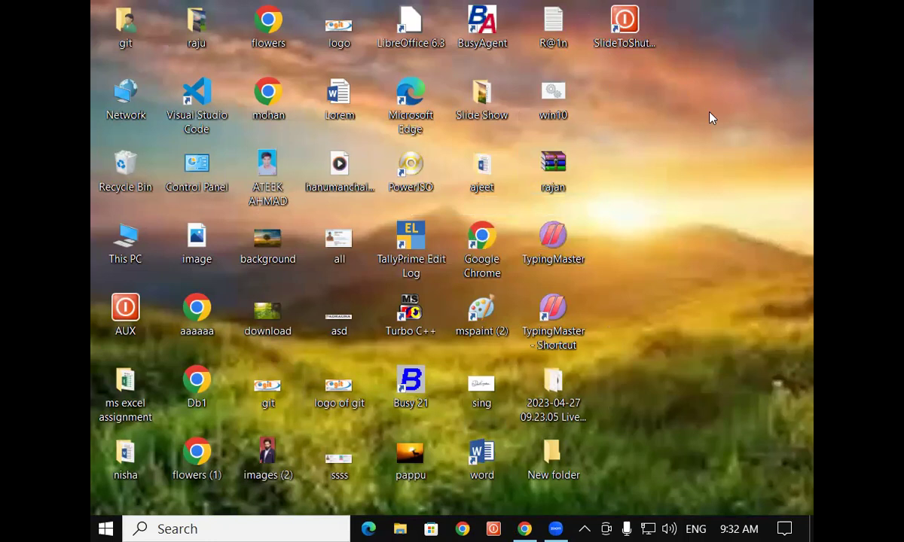
Step: Change the desktop background from a slideshow to Picture, choose the blue Windows logo wallpaper, and close Settings
right_click(738, 113)
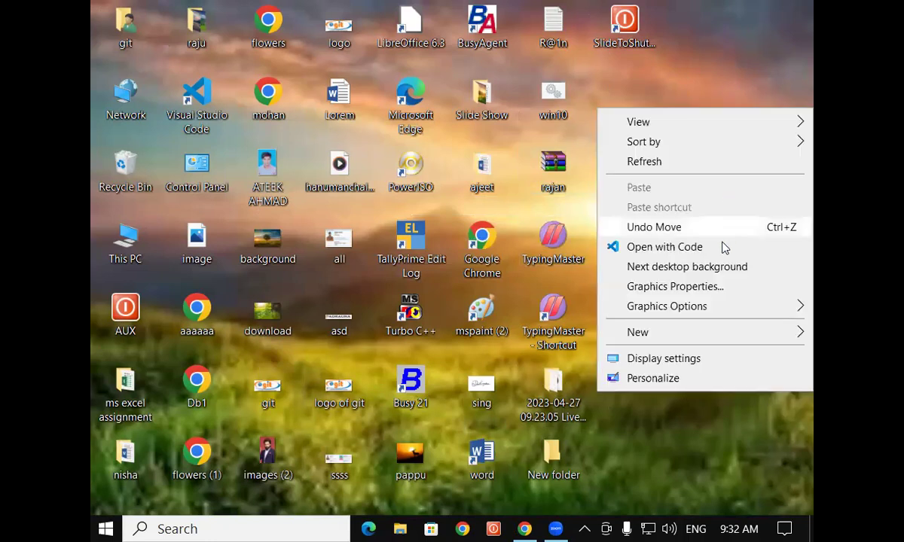
left_click(653, 378)
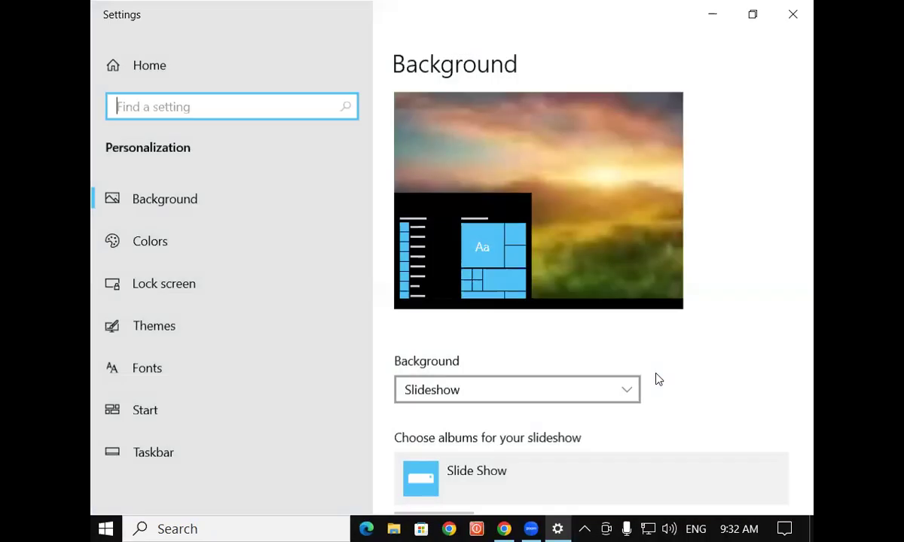
left_click(530, 393)
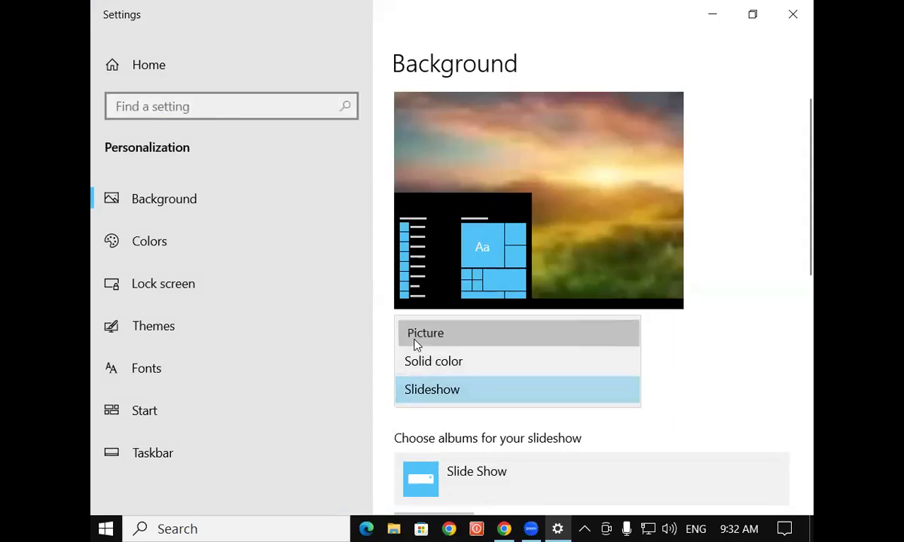
left_click(417, 333)
left_click_drag(811, 228, 791, 299)
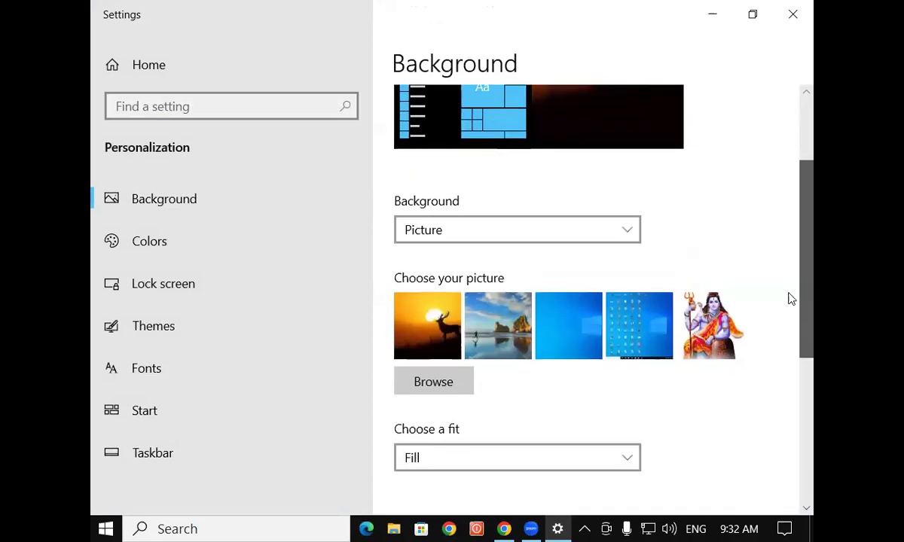
left_click(556, 335)
left_click(793, 13)
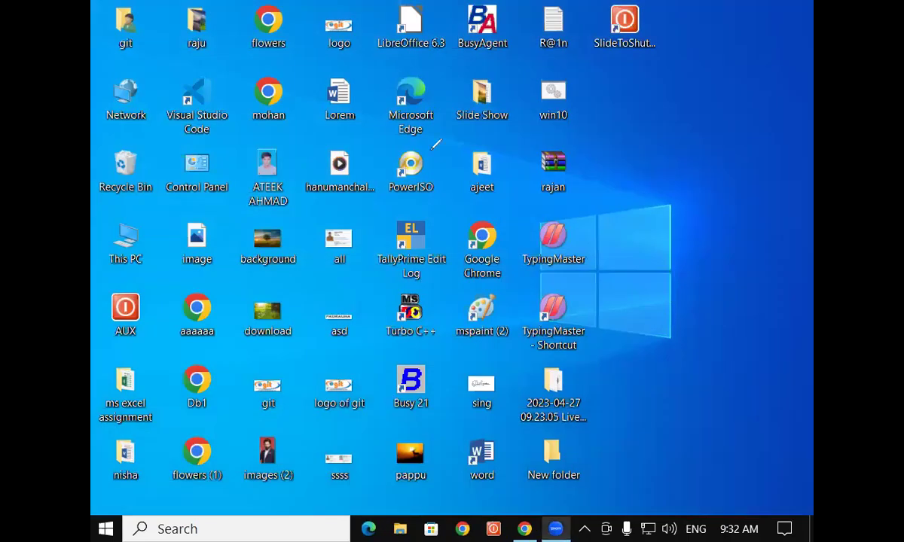
Step: Handwrite the "Ct + Sh + N" shortcut in red over the desktop icons, erase it, and leave drawing mode
mouse_move(356, 277)
left_mouse_down()
mouse_move(353, 320)
mouse_move(381, 299)
left_mouse_up()
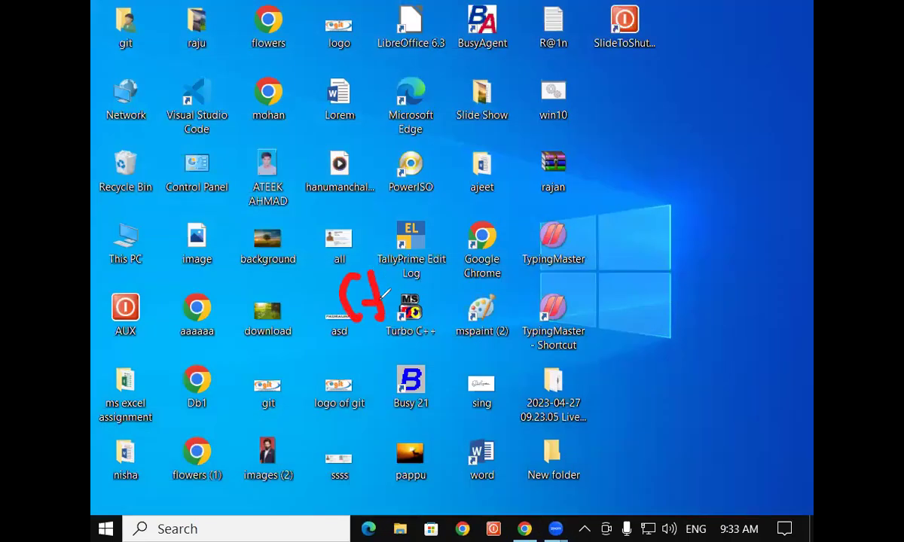
mouse_move(433, 269)
left_mouse_down()
mouse_move(438, 316)
mouse_move(451, 285)
left_mouse_up()
mouse_move(497, 242)
left_mouse_down()
mouse_move(493, 298)
mouse_move(456, 293)
mouse_move(521, 280)
left_mouse_up()
left_click_drag(556, 239, 576, 285)
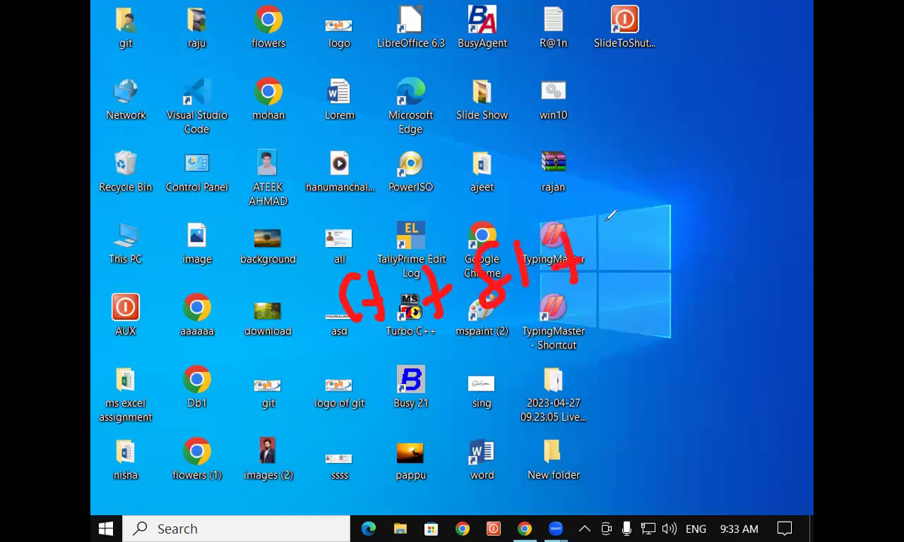
left_click_drag(610, 219, 616, 268)
left_click_drag(639, 213, 650, 256)
left_click_drag(612, 219, 647, 256)
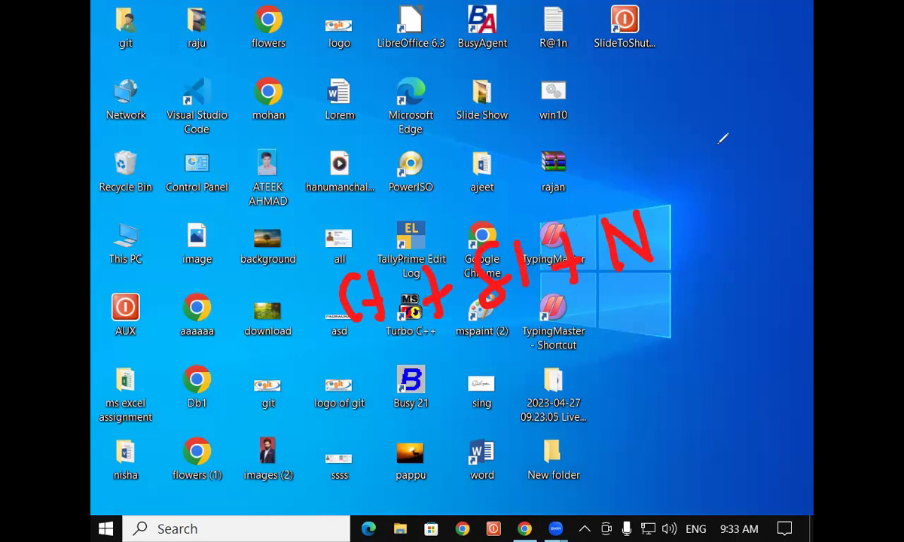
key("e")
key("Escape")
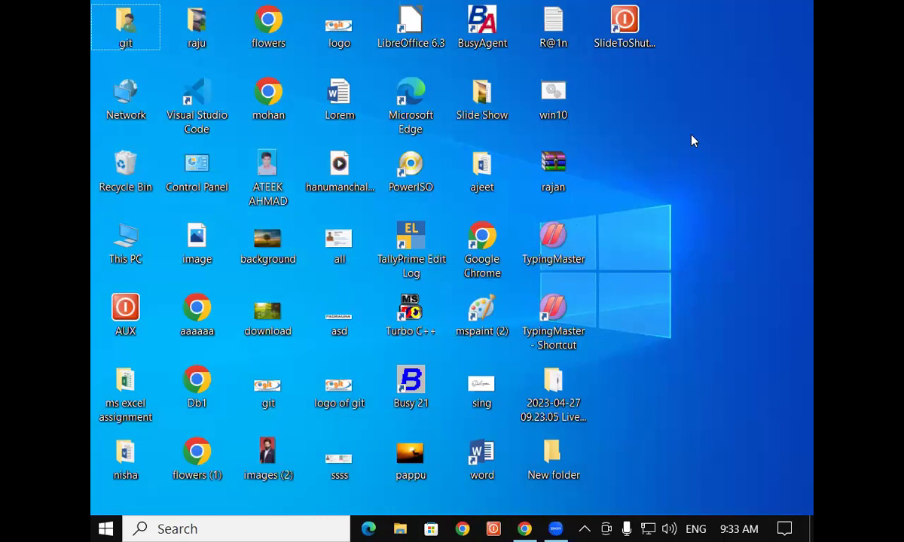
Step: Create two more new folders on the desktop, accepting the default name for each
key("ctrl+shift+n")
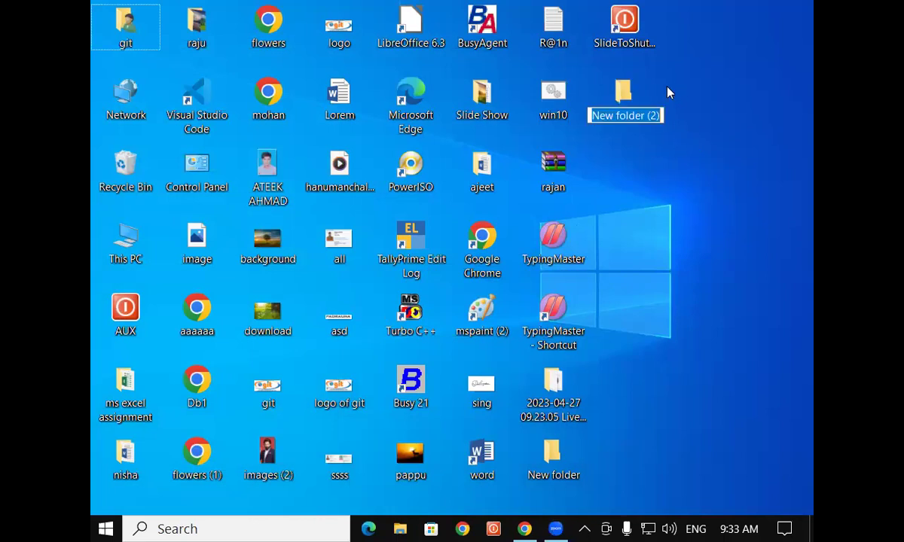
key("Return")
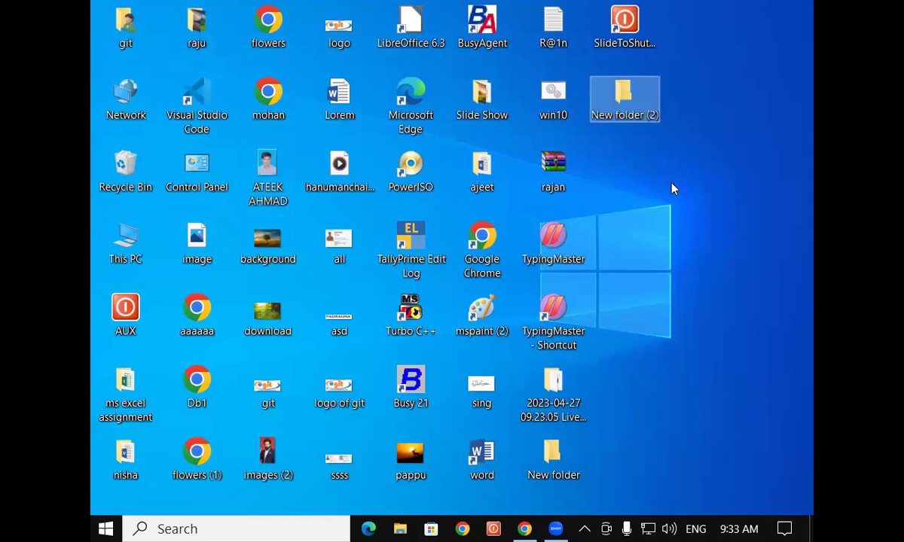
right_click(673, 188)
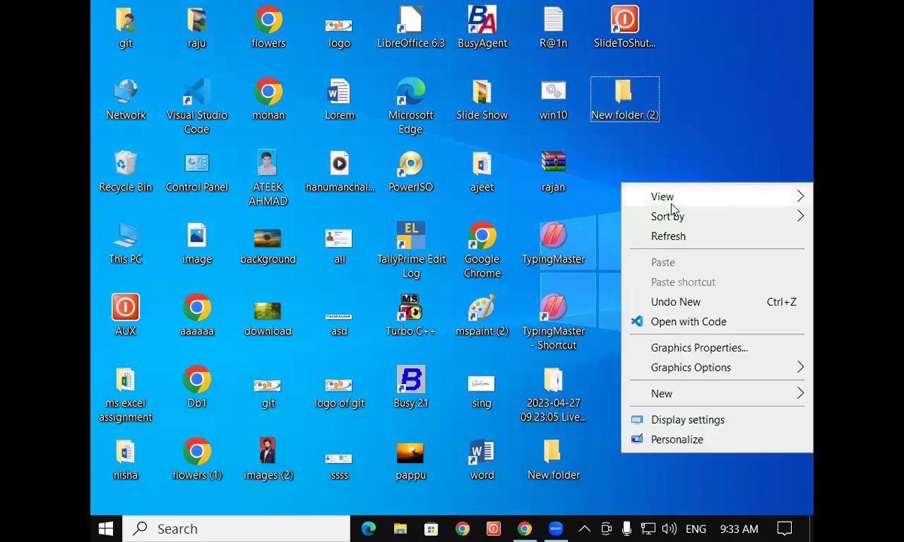
mouse_move(645, 395)
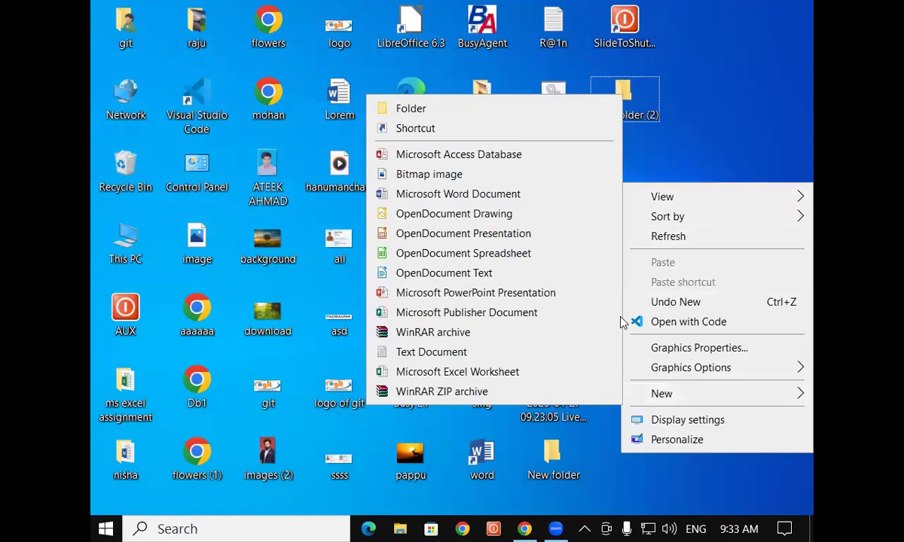
left_click(411, 110)
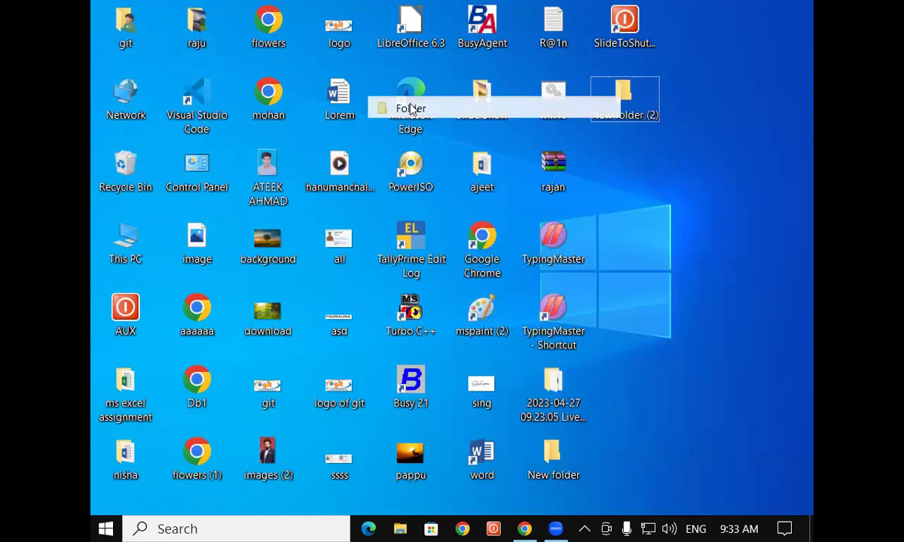
key("Return")
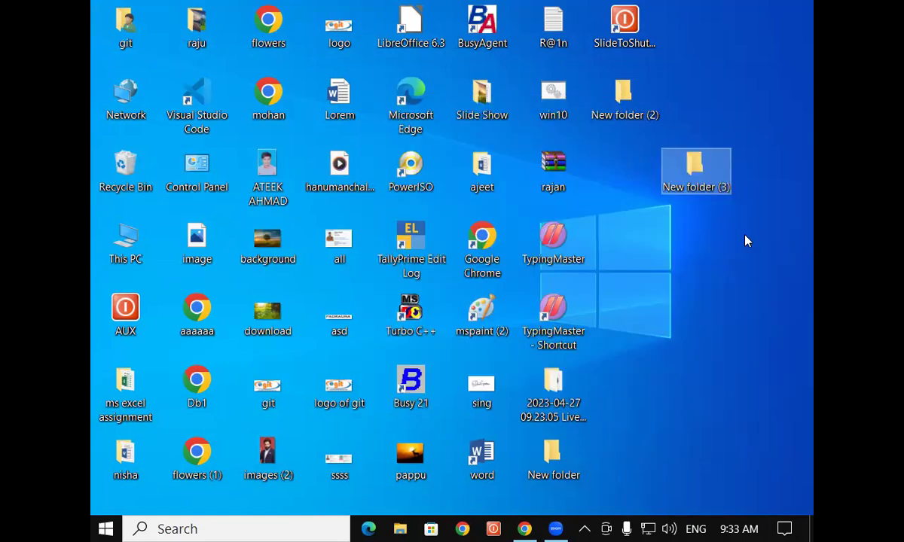
Step: Delete the New folder (2) and New folder (3) folders from the desktop
left_click_drag(759, 219, 593, 83)
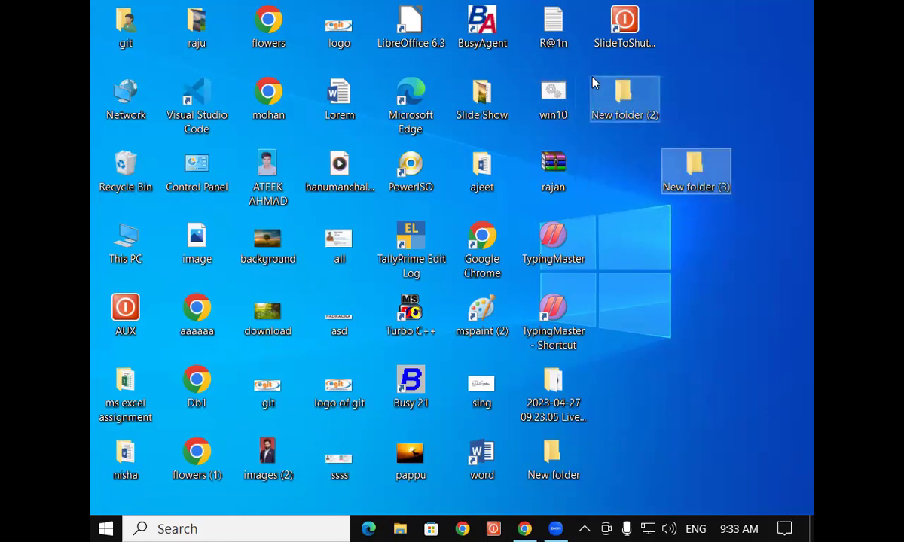
key("Delete")
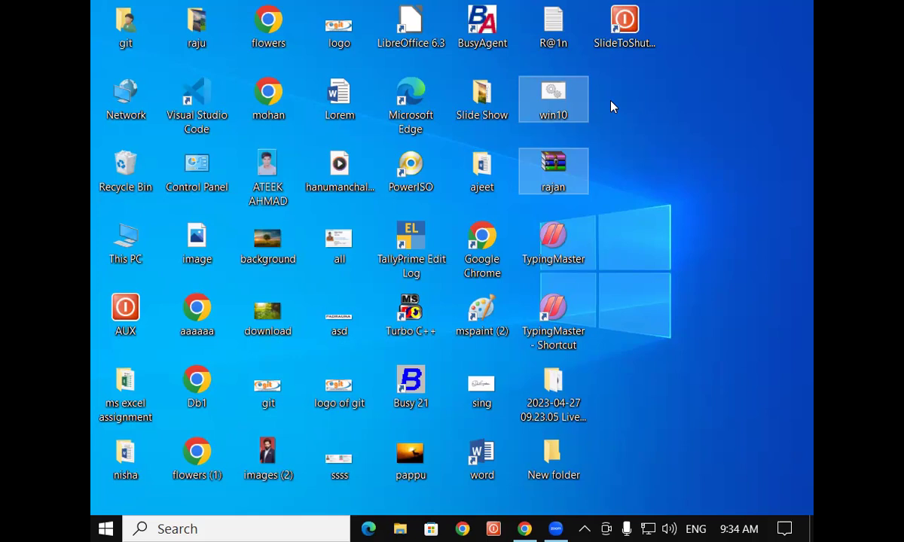
Step: Launch Notepad through the Run dialog with the command notepad and maximize its window
key("super+r")
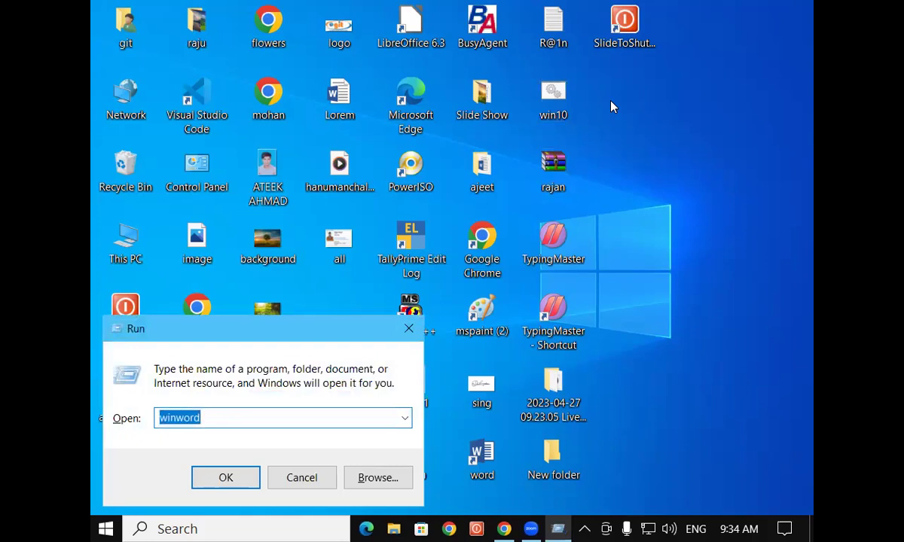
type("notepad")
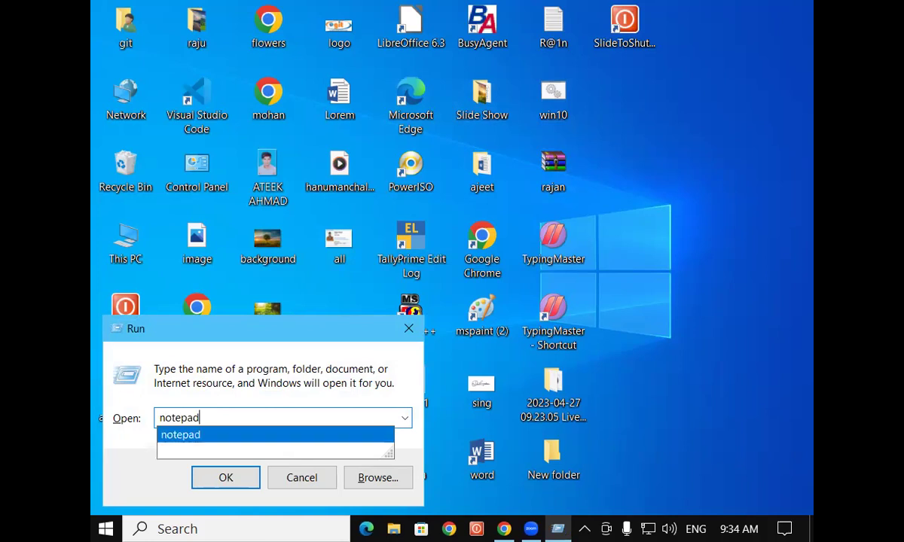
key("Return")
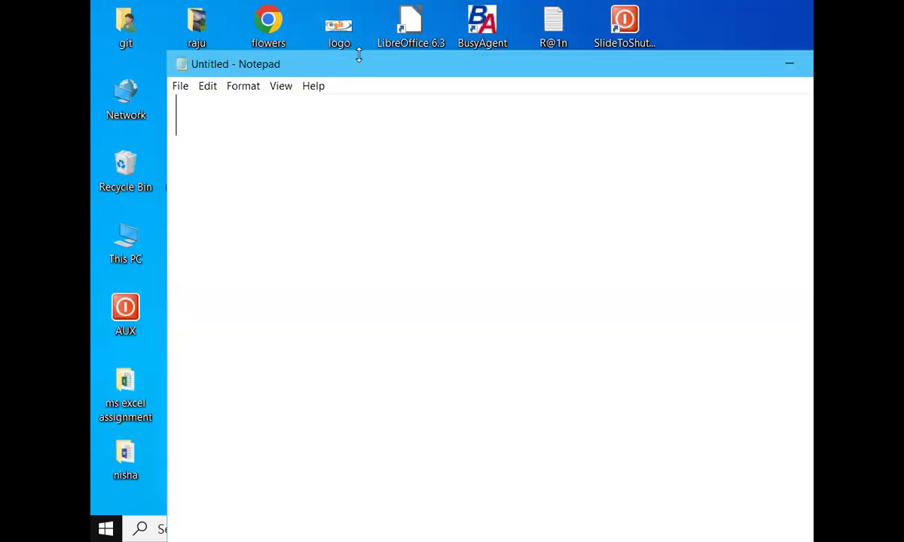
key("super+Up")
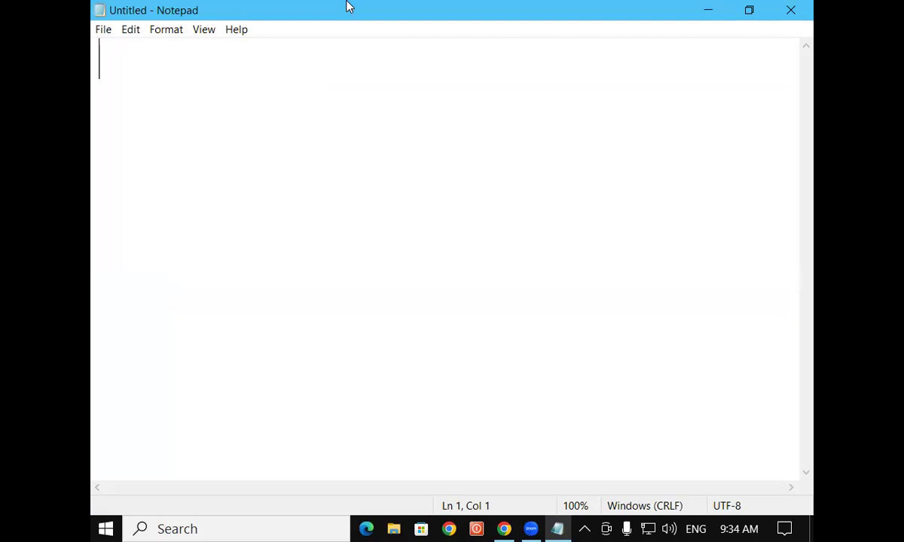
Step: Write the folder-creation command "md a b c d e f g h" on the first line
type("md")
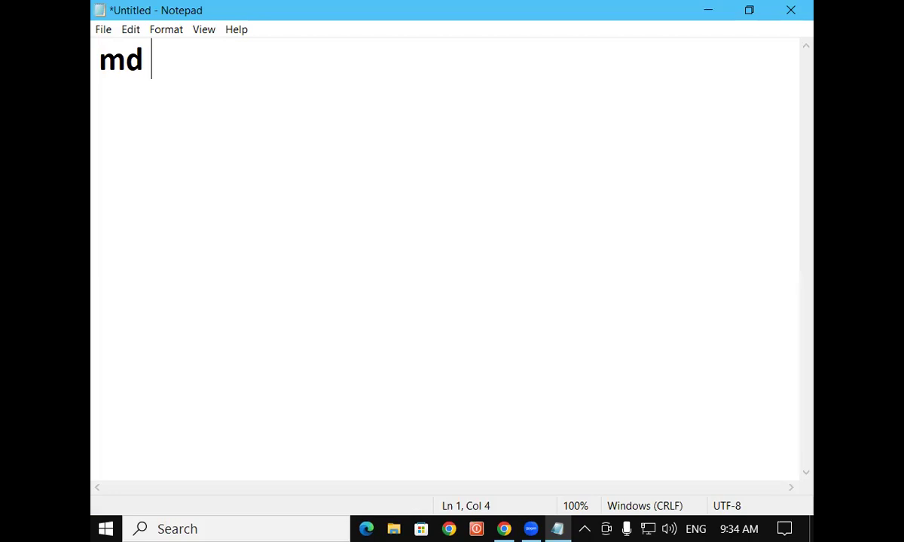
type("a b c d ")
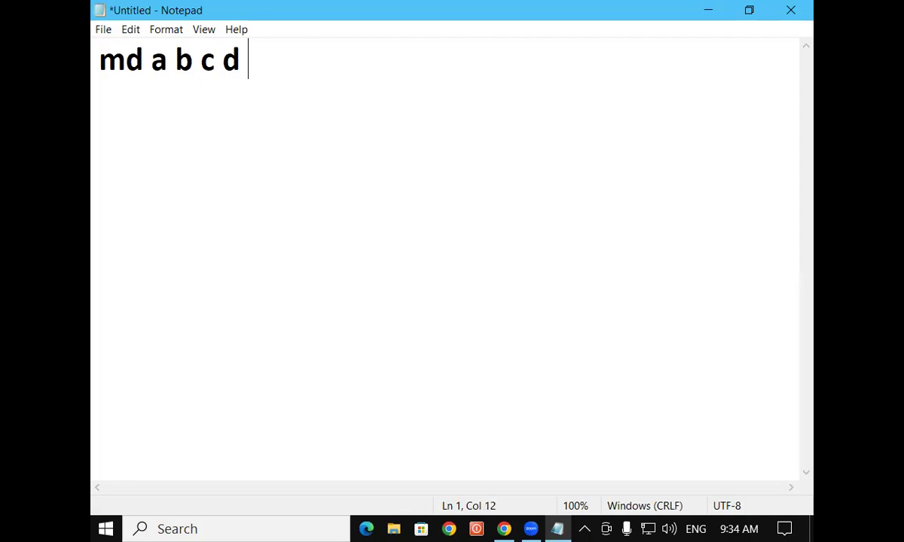
type("e f g h")
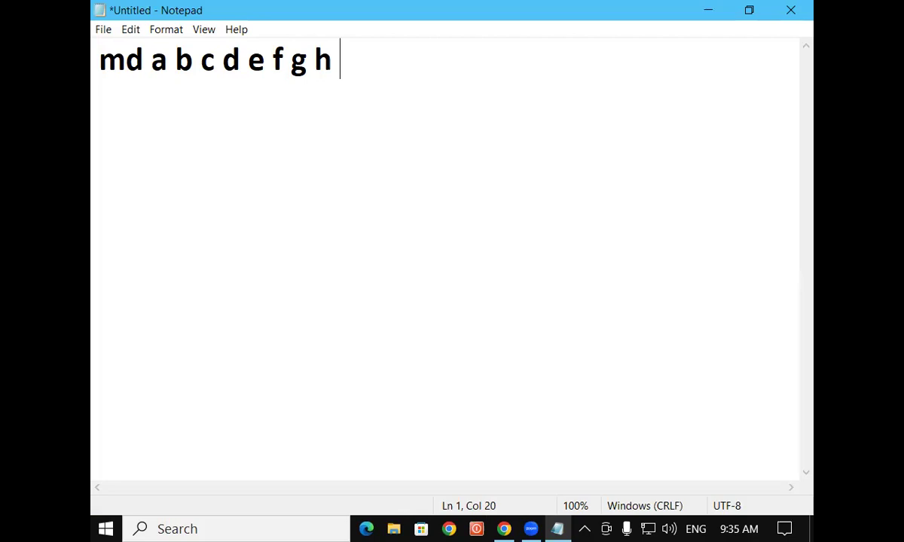
Step: Replace the single letters after md with seven first names as folder names, separated by spaces
left_click_drag(333, 60, 156, 63)
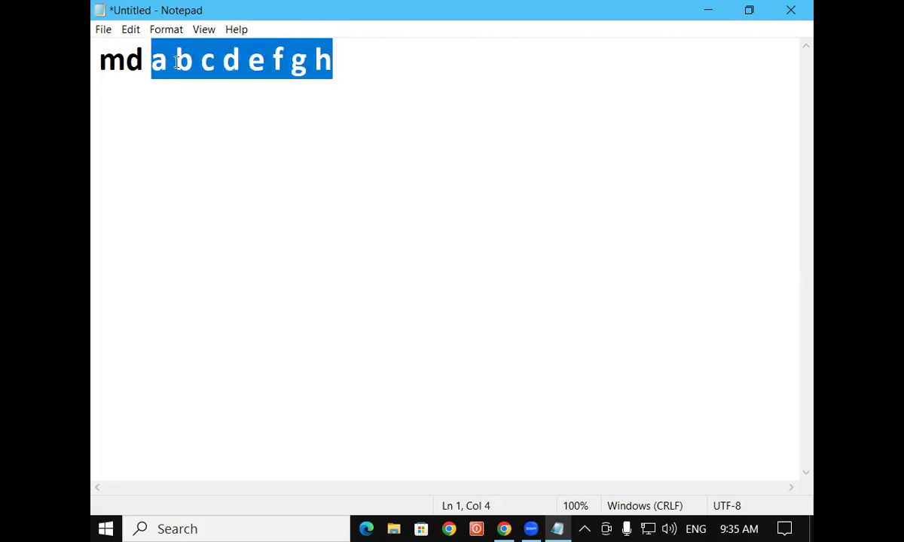
key("Delete")
type("ram")
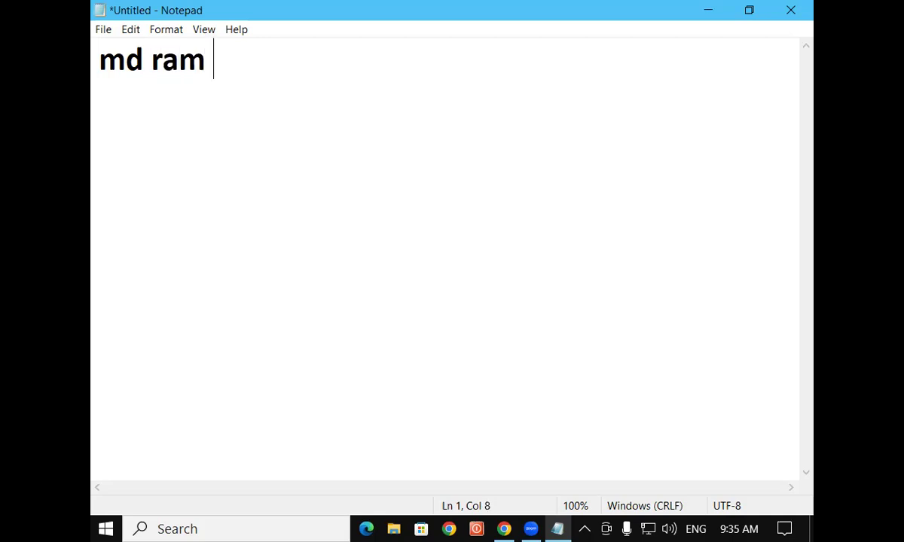
type(" shyam ")
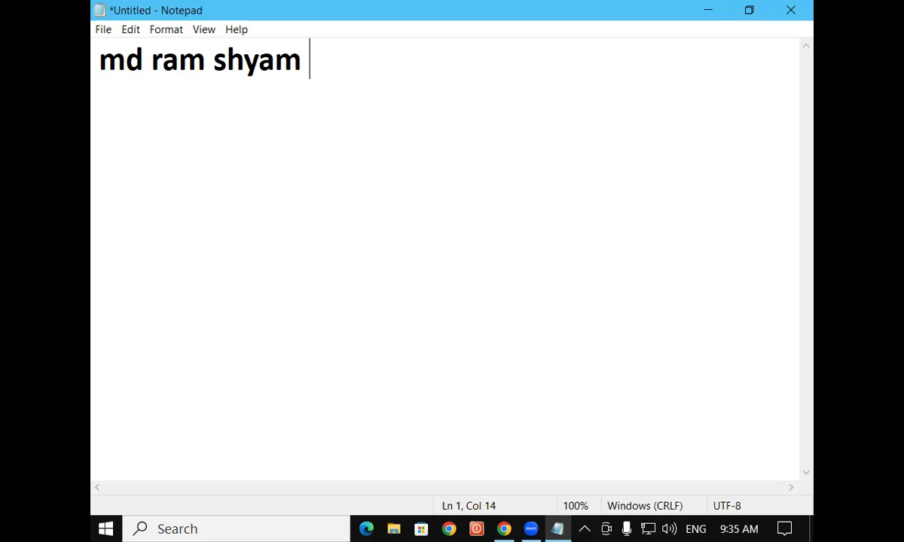
type("mohan sohan")
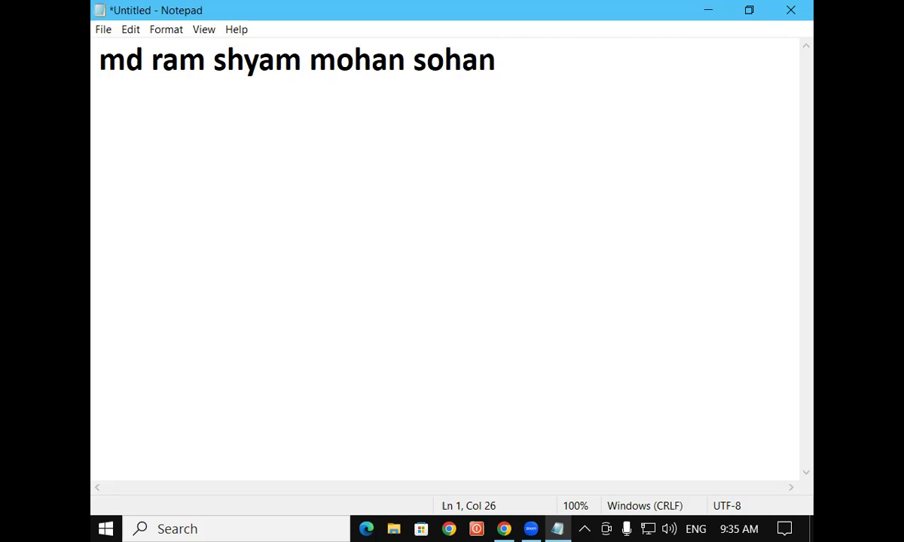
type(" raj")
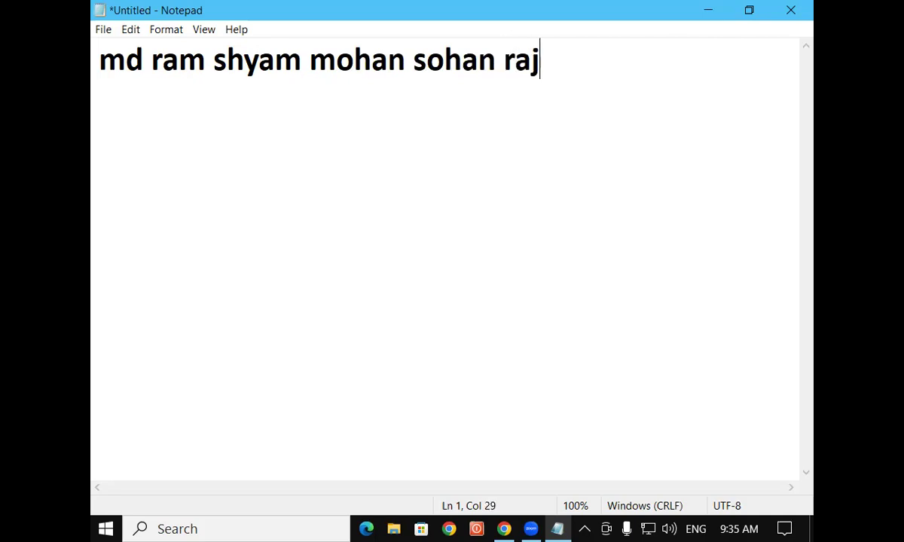
type("an suraj ")
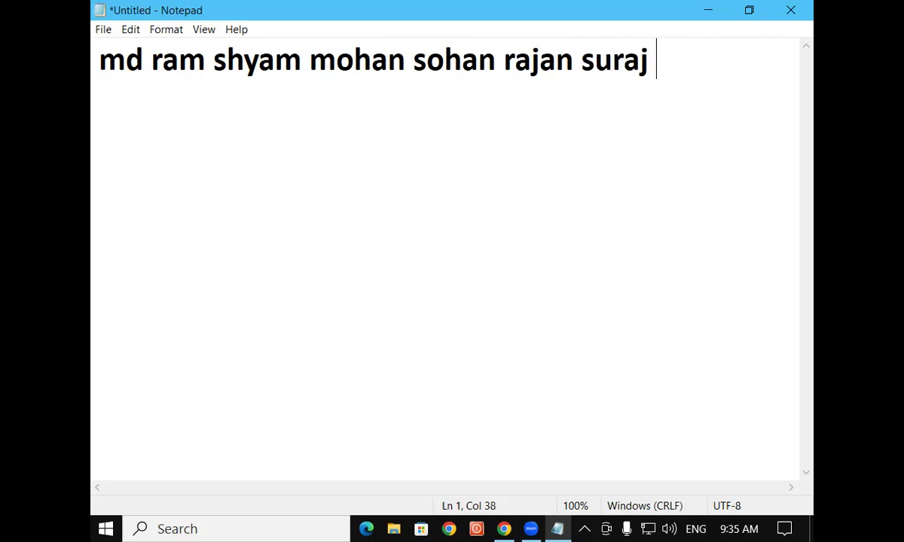
type("rohan")
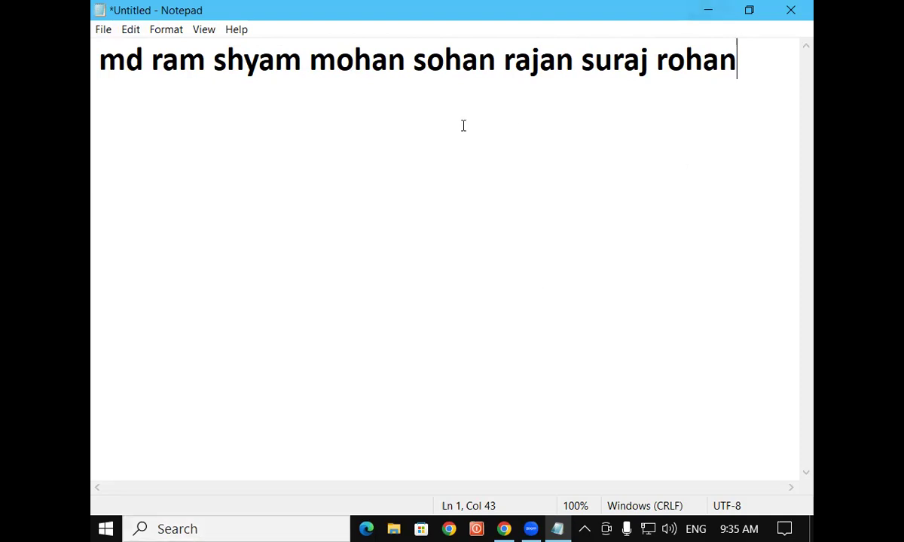
Step: Start saving the text file, choosing Desktop as the location and folder.bat as the file name
left_click(103, 32)
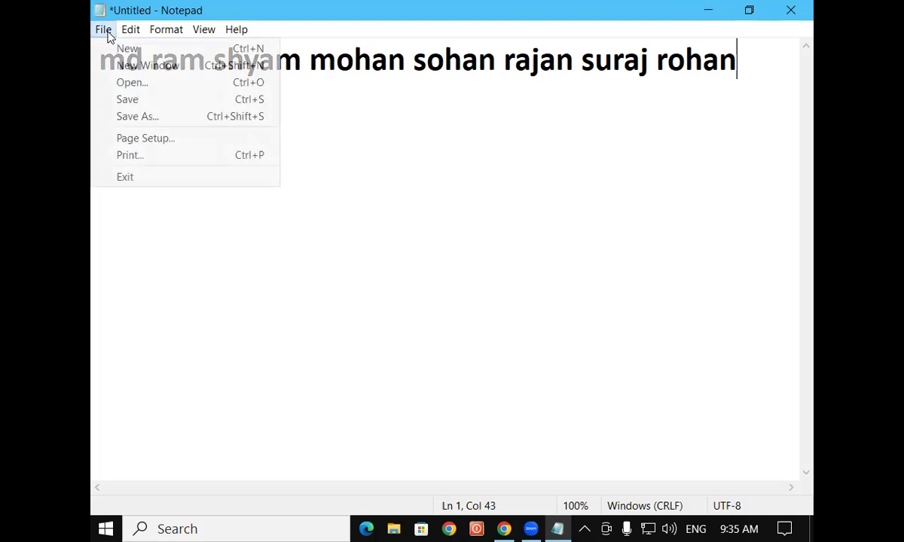
left_click(130, 102)
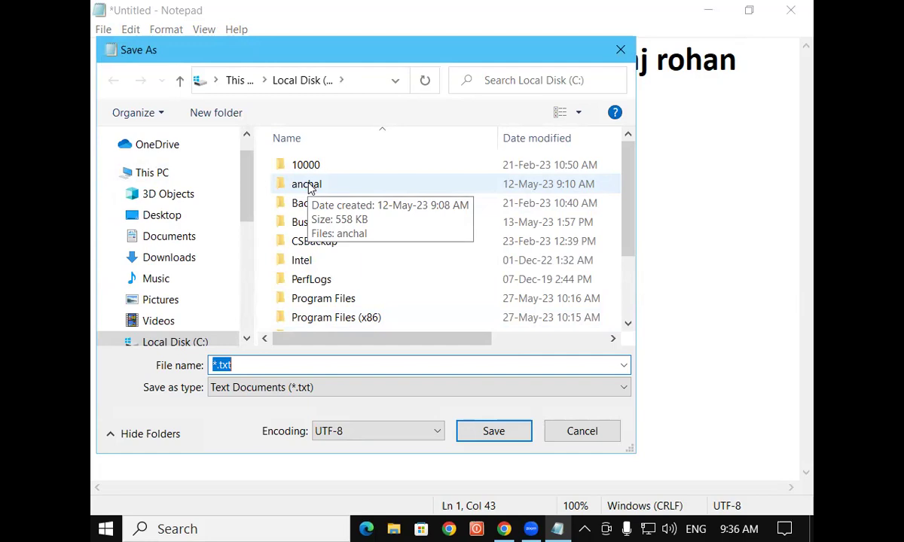
left_click(147, 218)
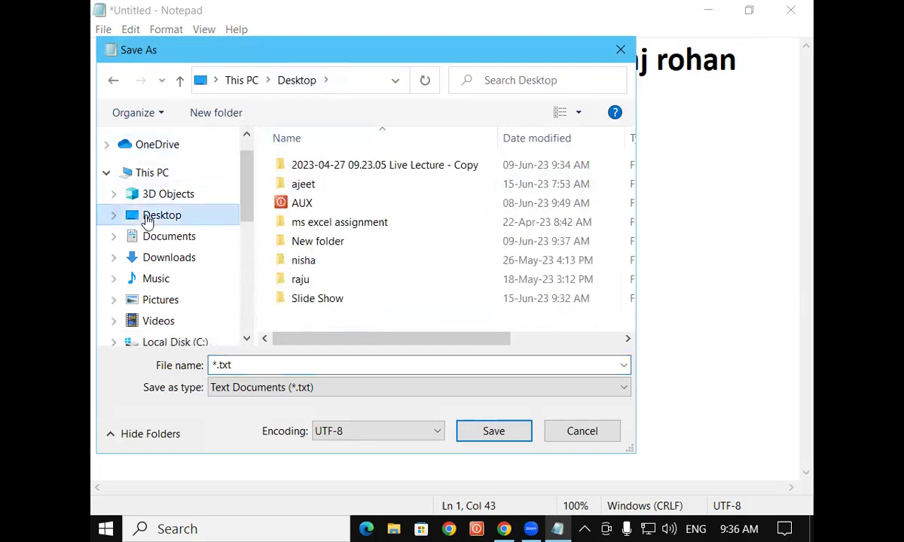
left_click(250, 367)
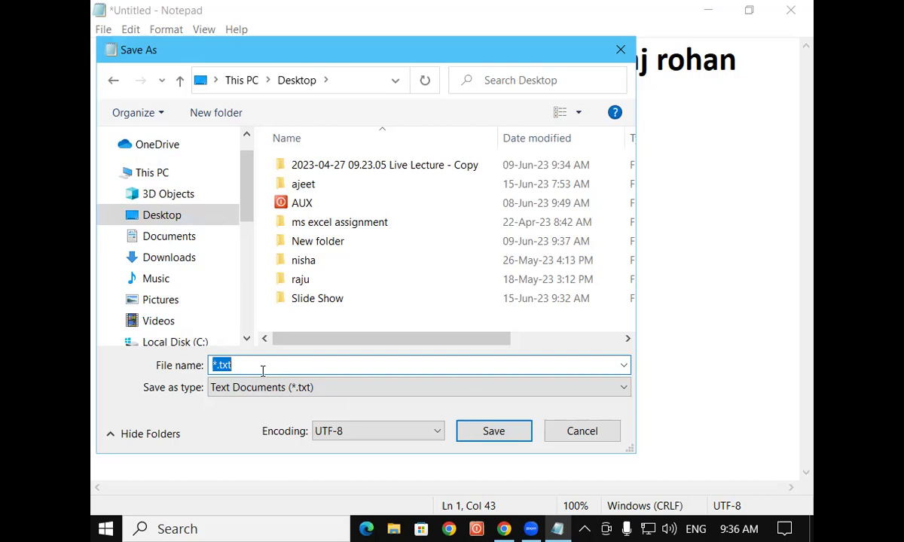
type("folder")
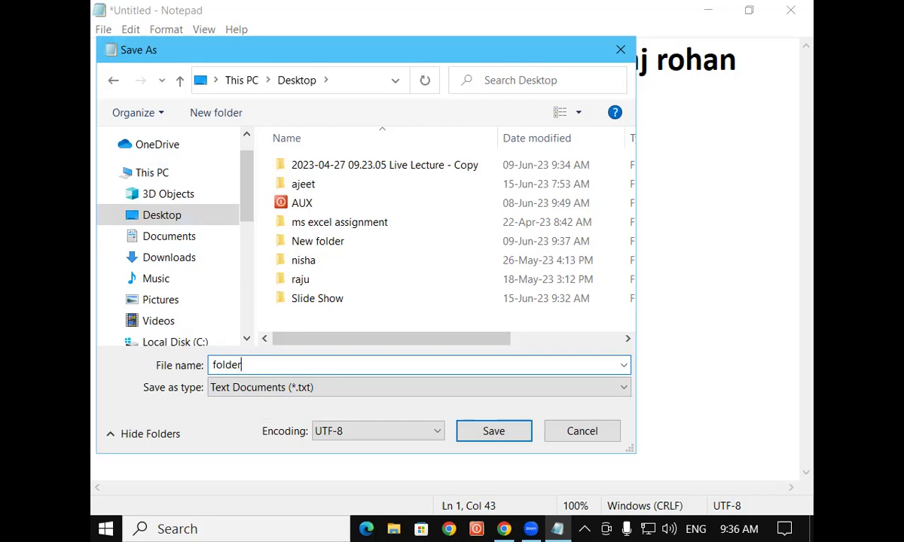
type(".bat")
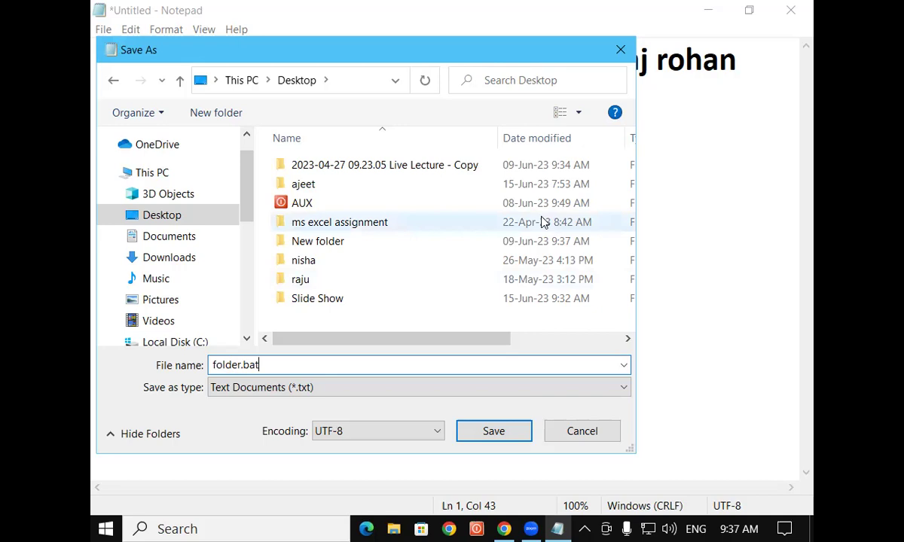
left_click(238, 364)
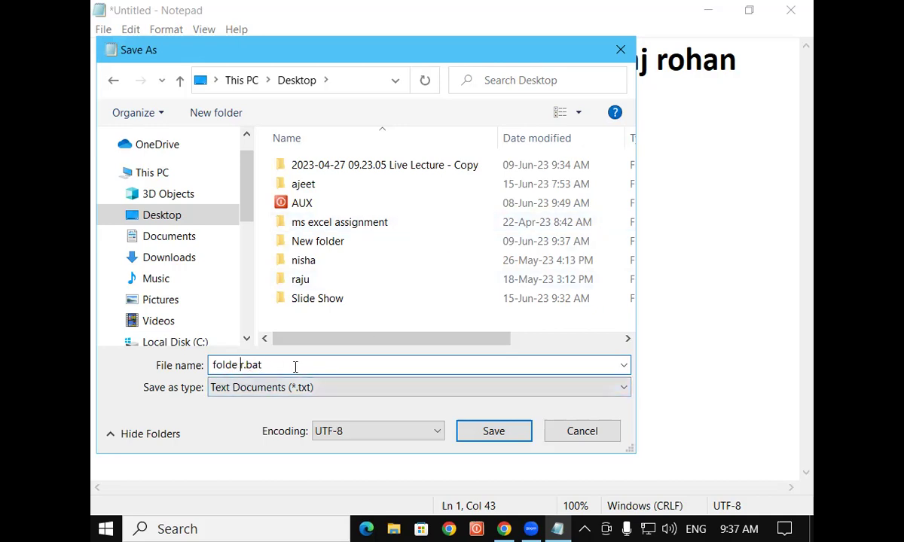
key("BackSpace")
left_click(240, 365)
left_click(305, 365)
left_click(244, 364)
key("BackSpace")
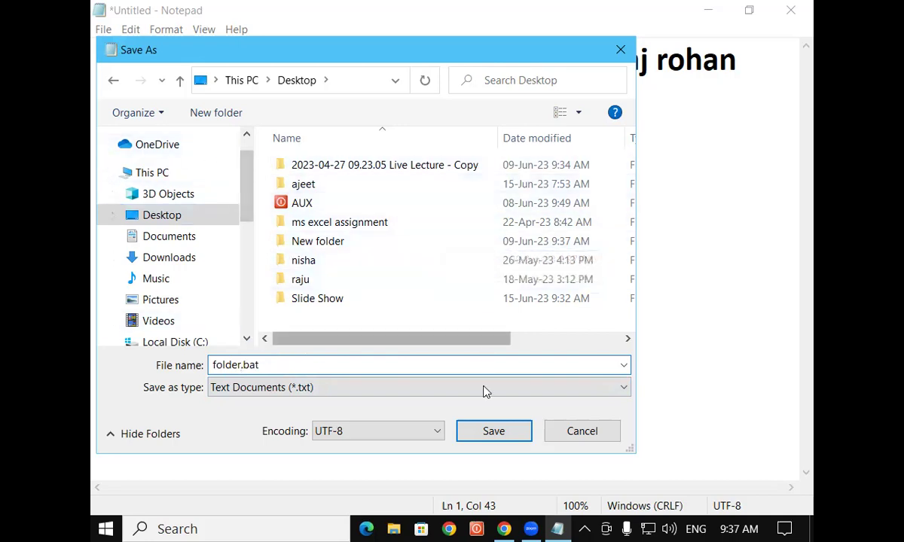
Step: Save the batch file to the desktop and close Notepad
left_click(491, 431)
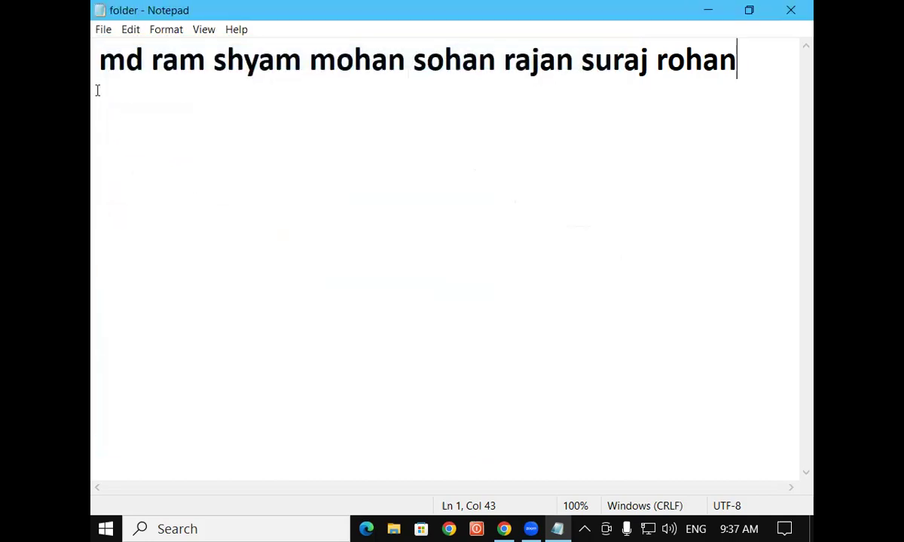
left_click(812, 7)
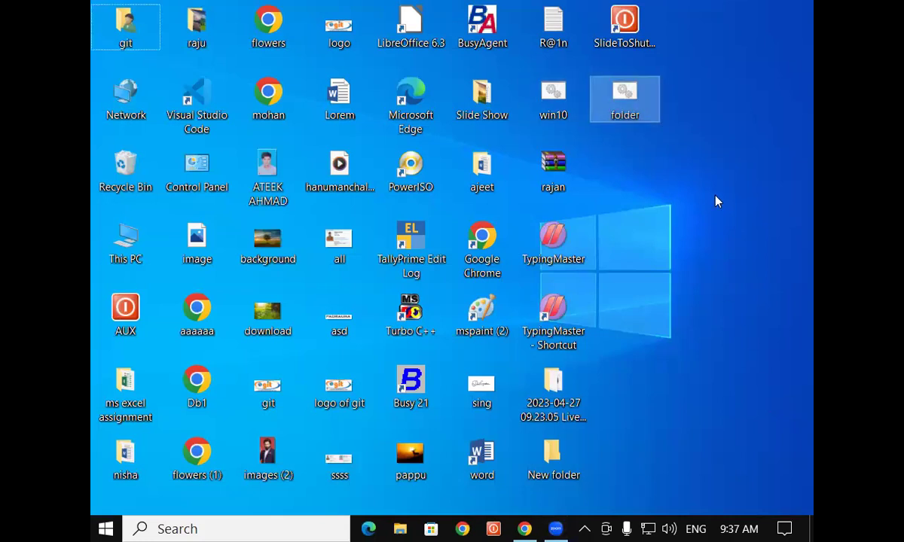
Step: Run the folder batch file on the desktop to create the named folders, and clear the icon selection
left_click(632, 104)
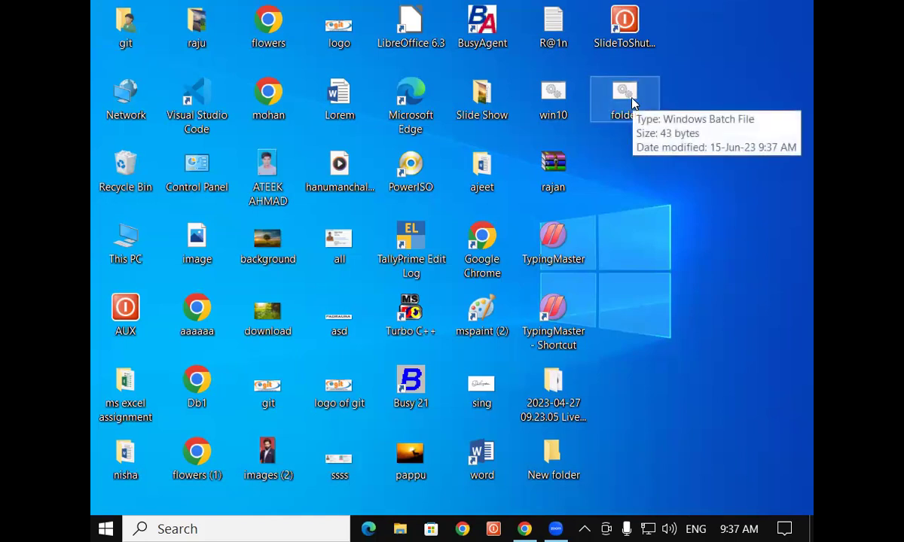
double_click(633, 103)
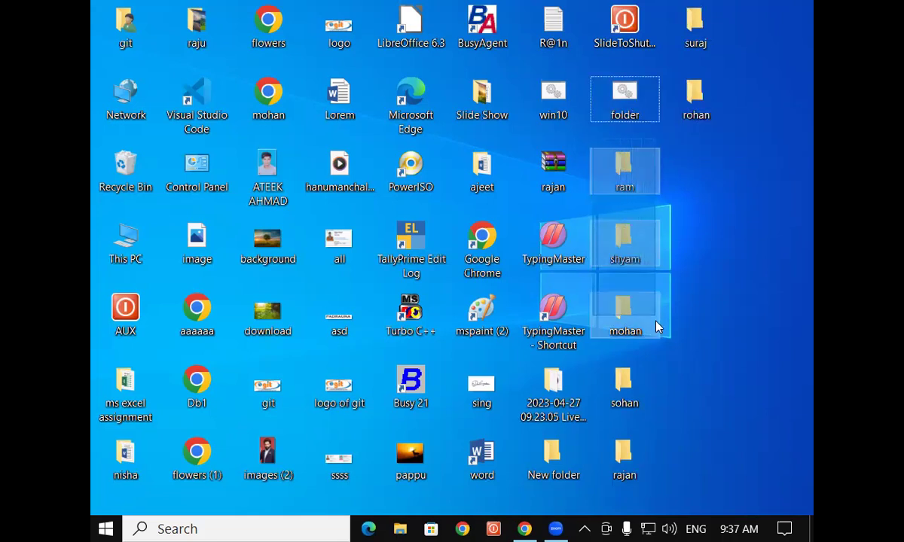
left_click(663, 447)
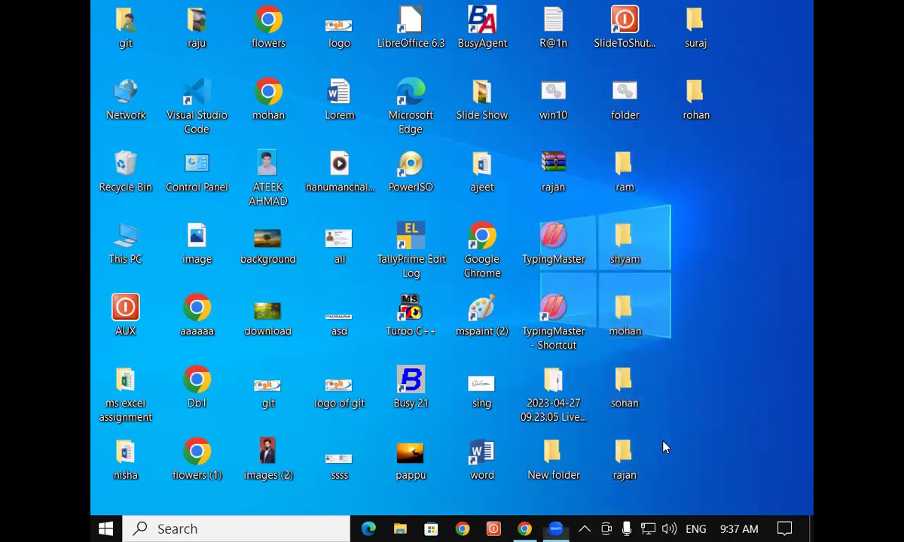
Step: Undo the last deletion of New folder (2) and New folder (3) on the desktop
key("ctrl+z")
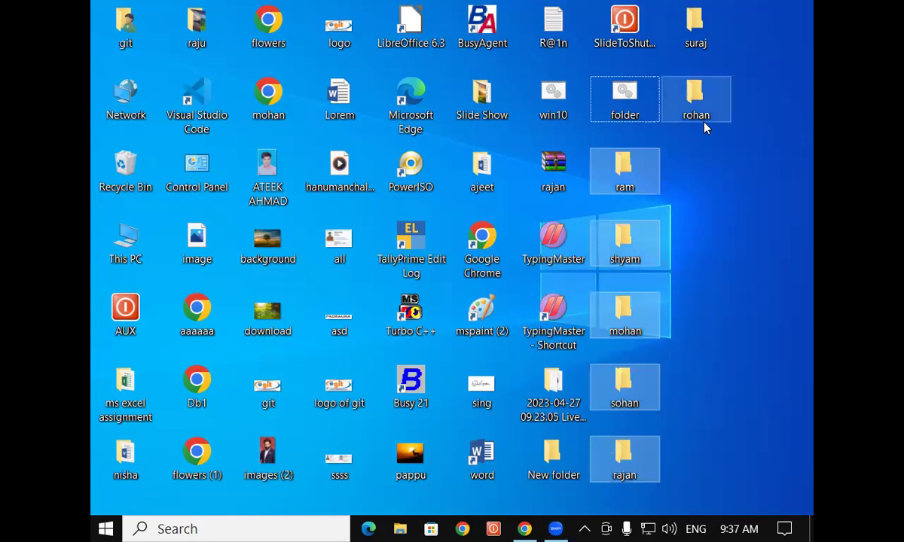
left_click(705, 132)
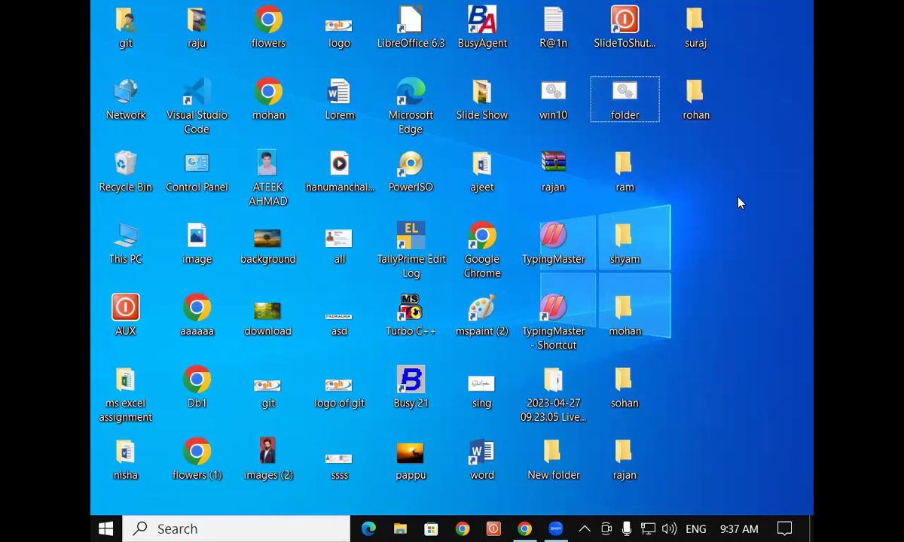
Step: Delete the folder batch file, all the folders it created, and New folder (2) and (3) from the desktop
left_click_drag(587, 57, 773, 446)
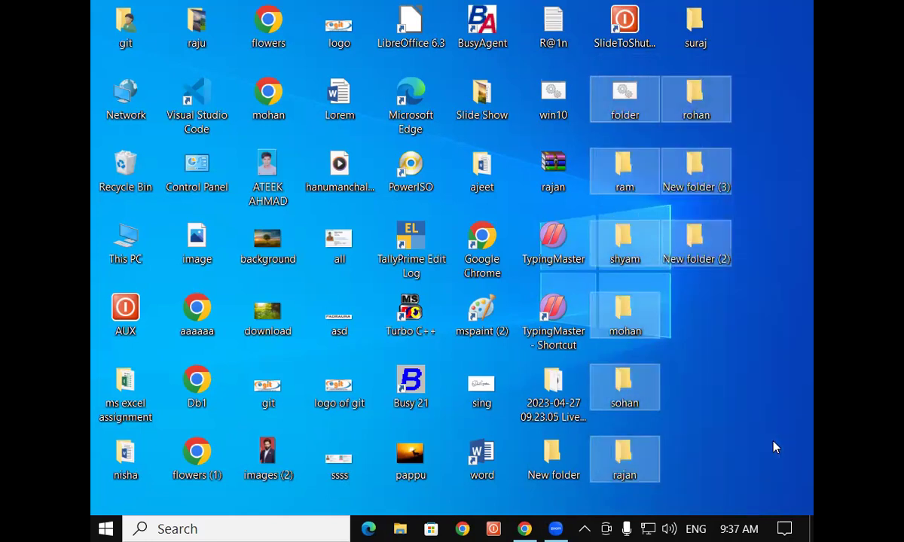
key("Delete")
left_click(694, 30)
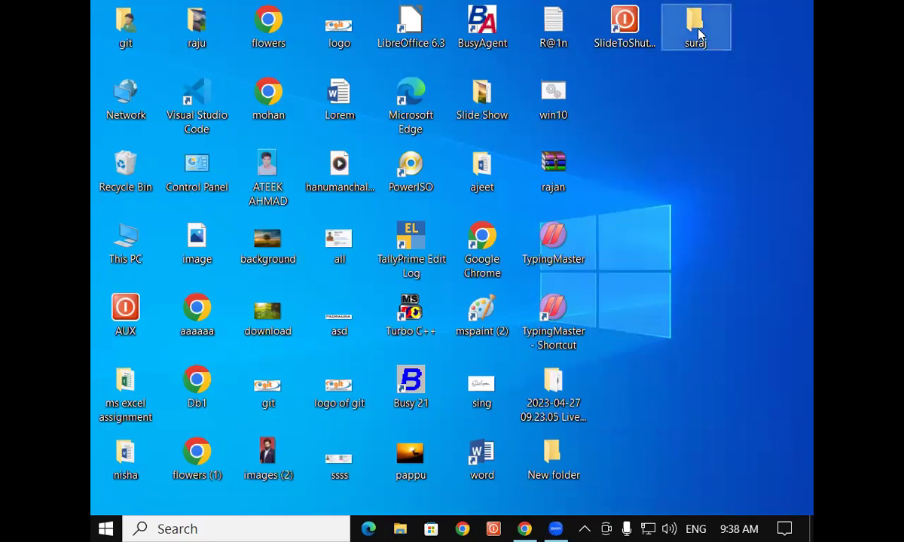
key("Delete")
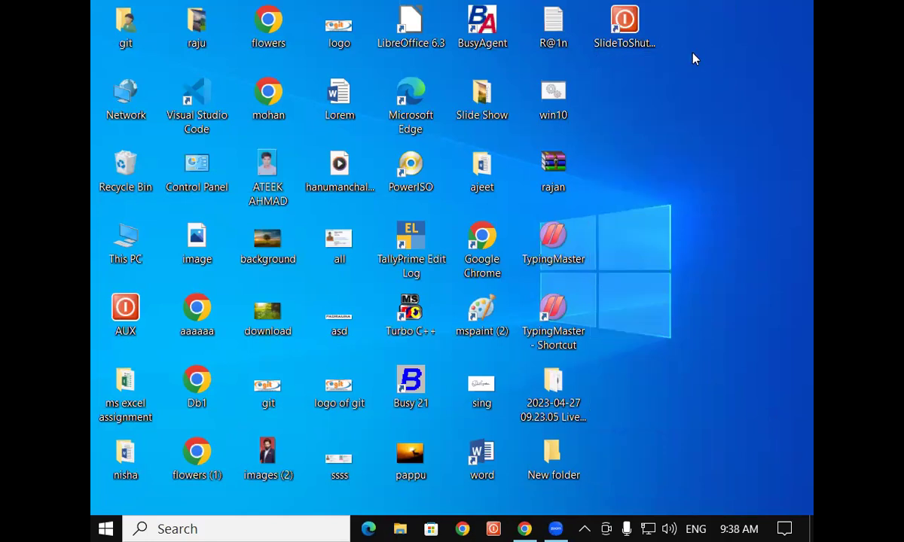
Step: Open a maximized blank Notepad document and enter the command "md a b c d e f g h i"
key("super+r")
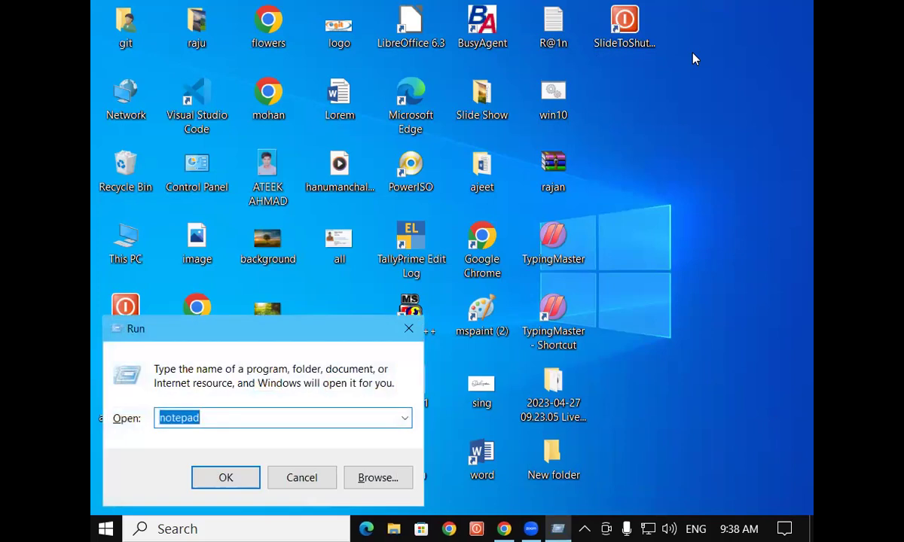
key("Return")
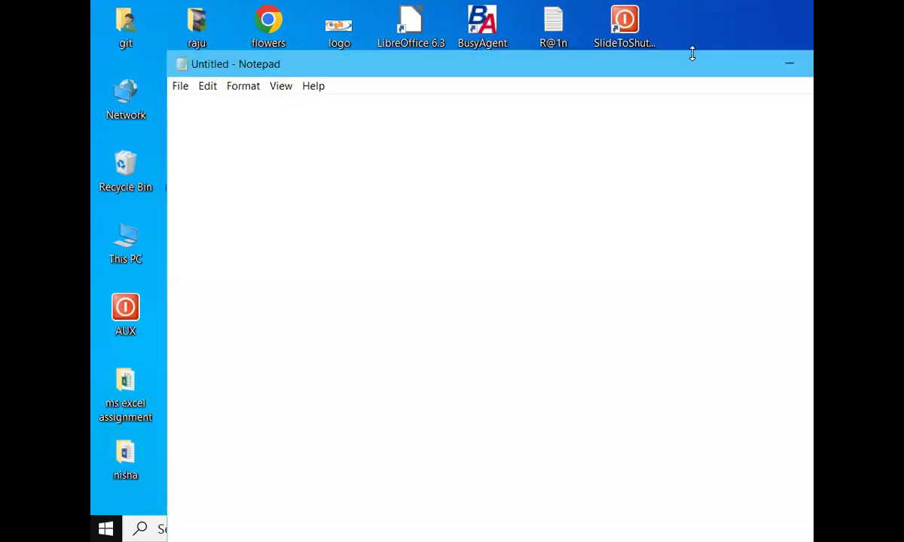
key("super+Up")
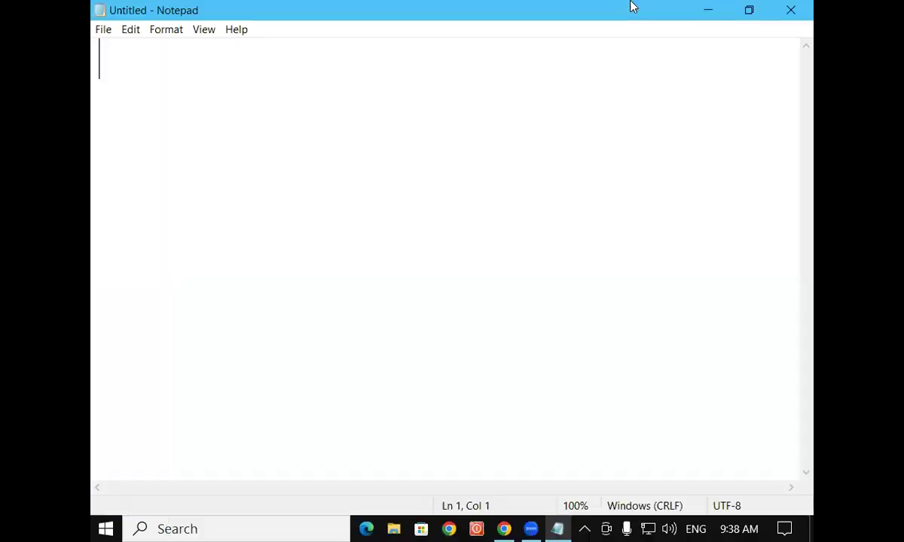
type("md")
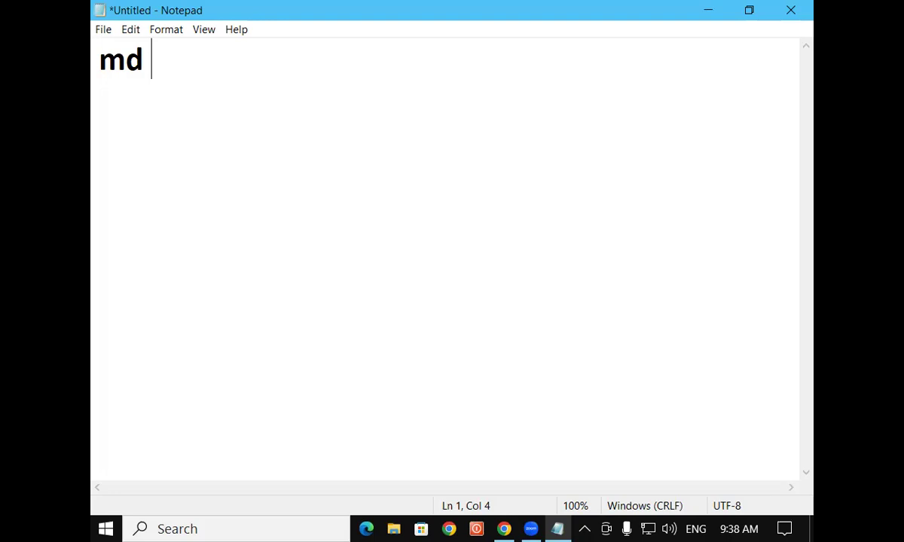
type("a b ")
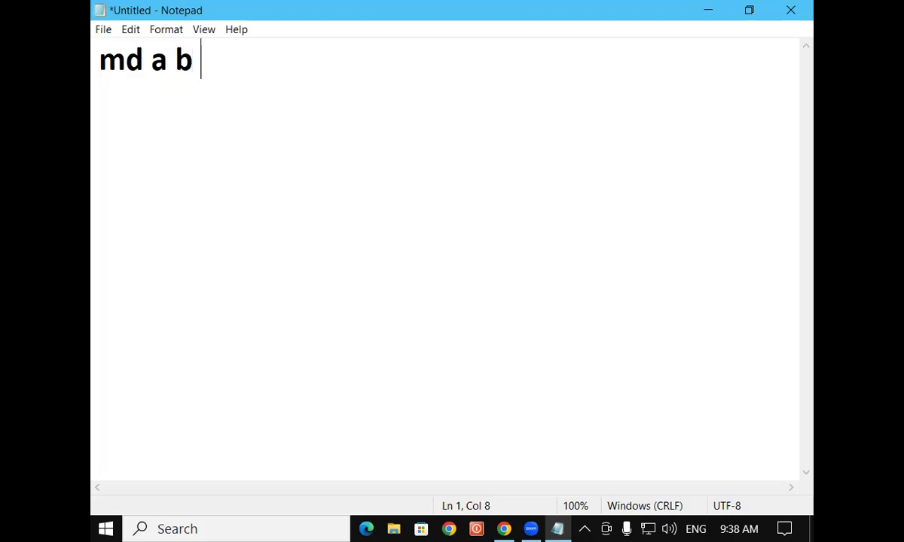
type("c d e f")
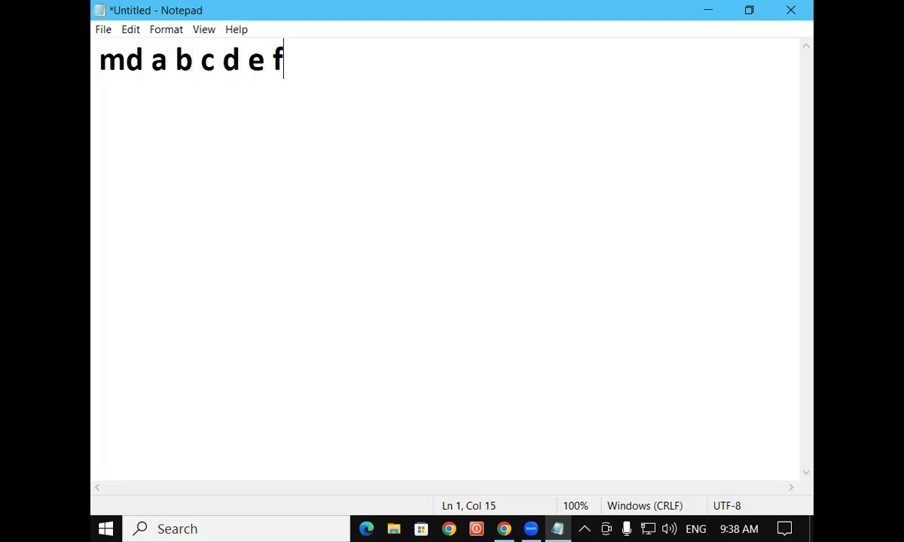
type(" g h i")
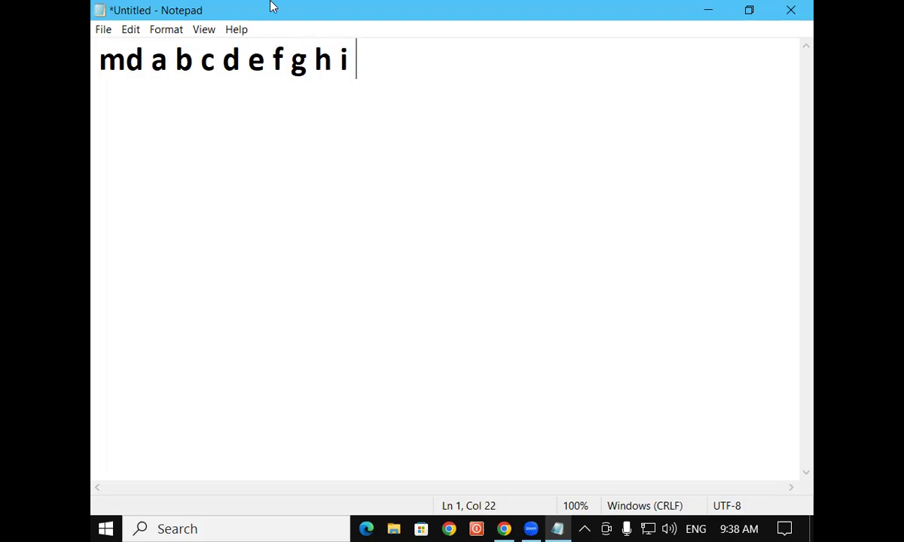
left_click(96, 30)
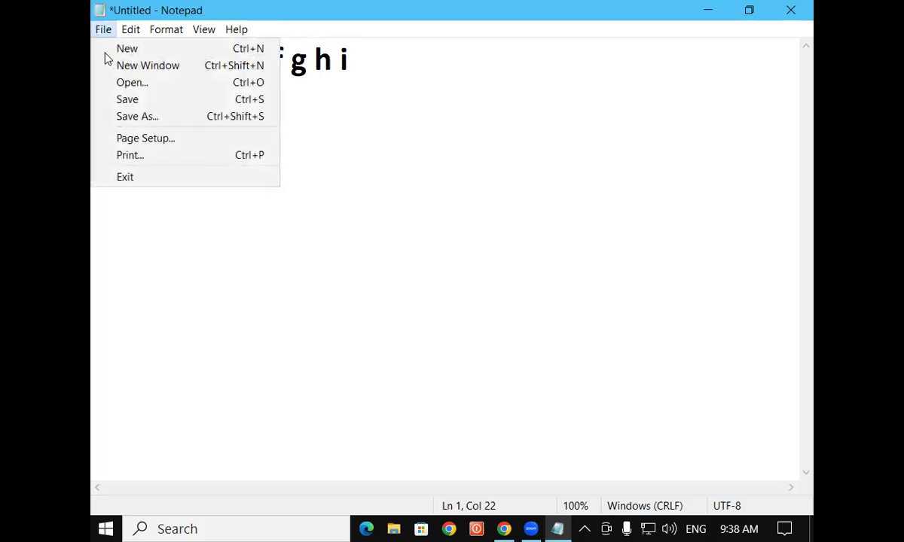
left_click(135, 100)
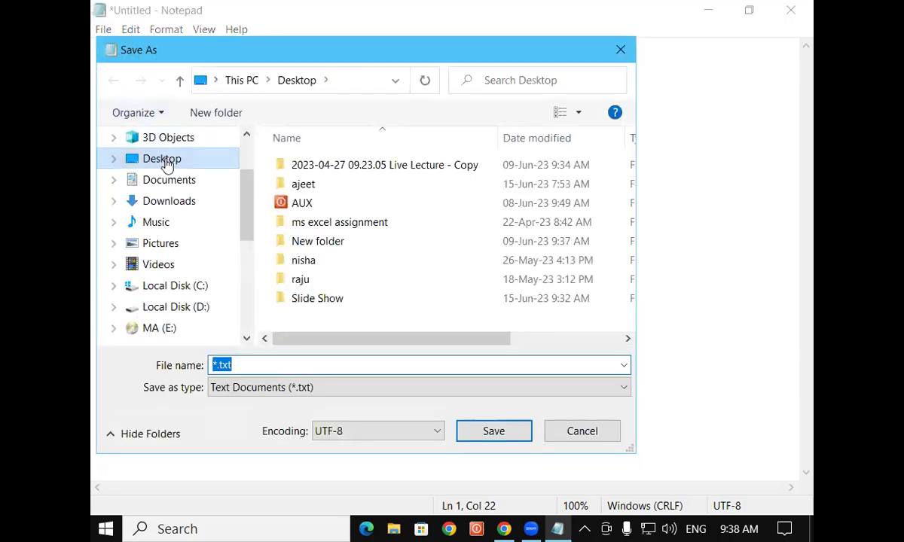
left_click(620, 50)
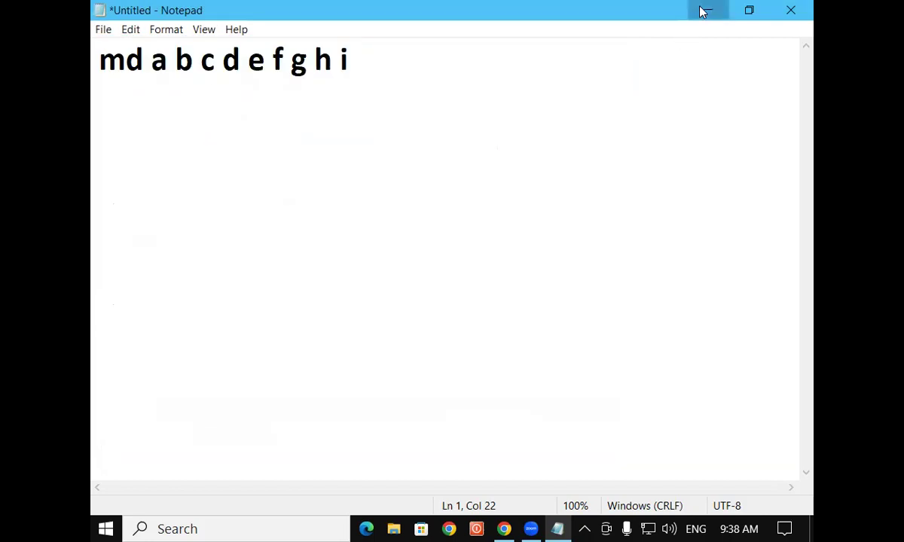
Step: Minimize Notepad, create a new folder on the desktop named "folder", and clear the selection
left_click(703, 10)
right_click(648, 113)
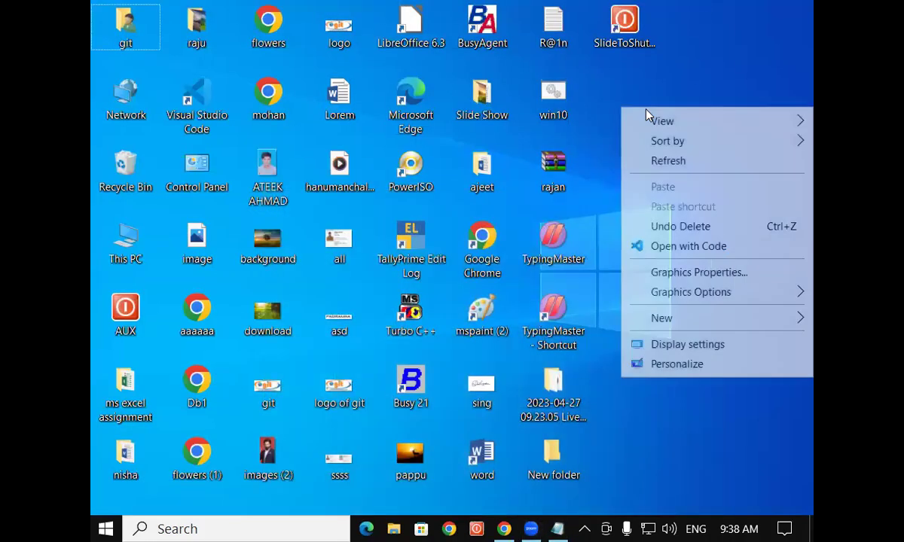
mouse_move(678, 319)
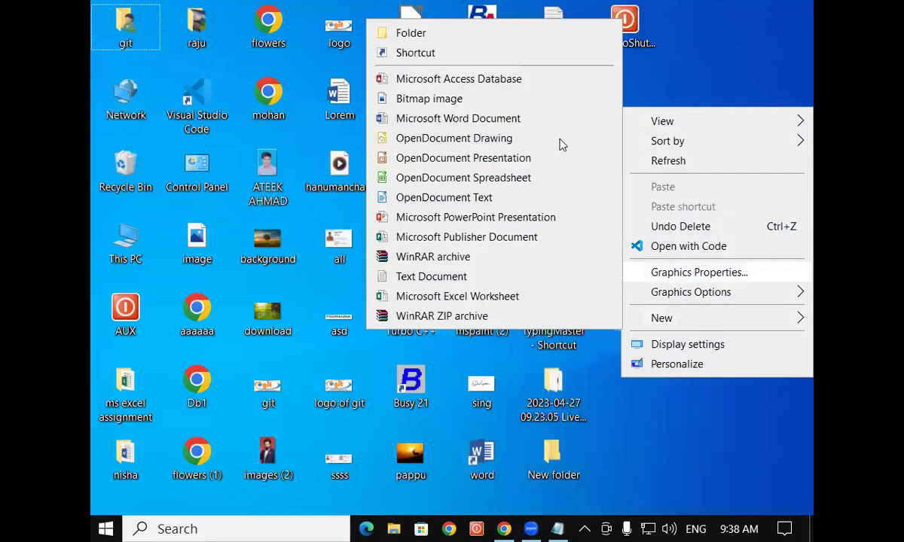
left_click(438, 33)
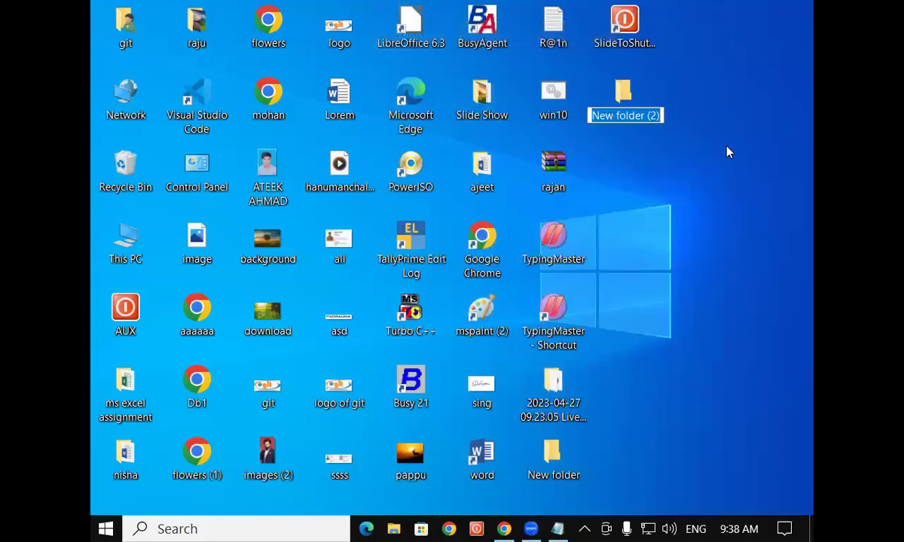
type("folder")
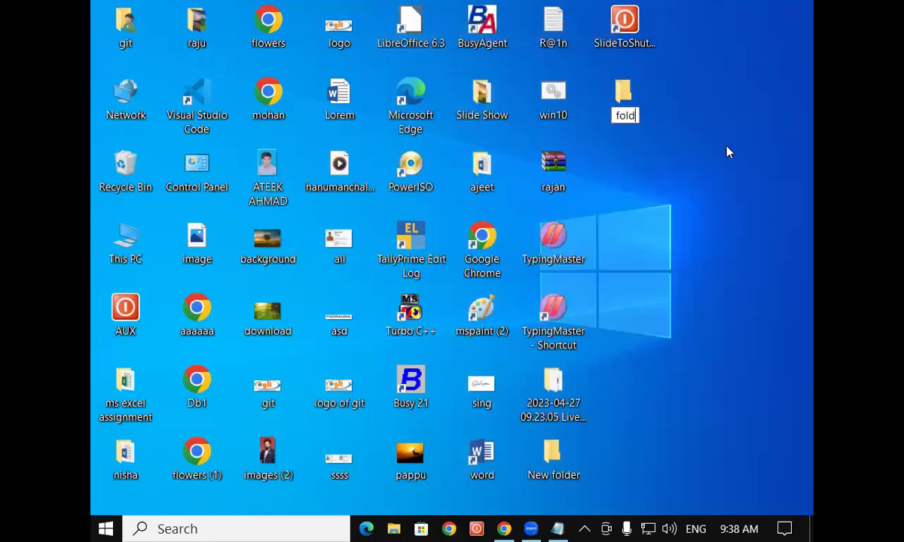
key("Return")
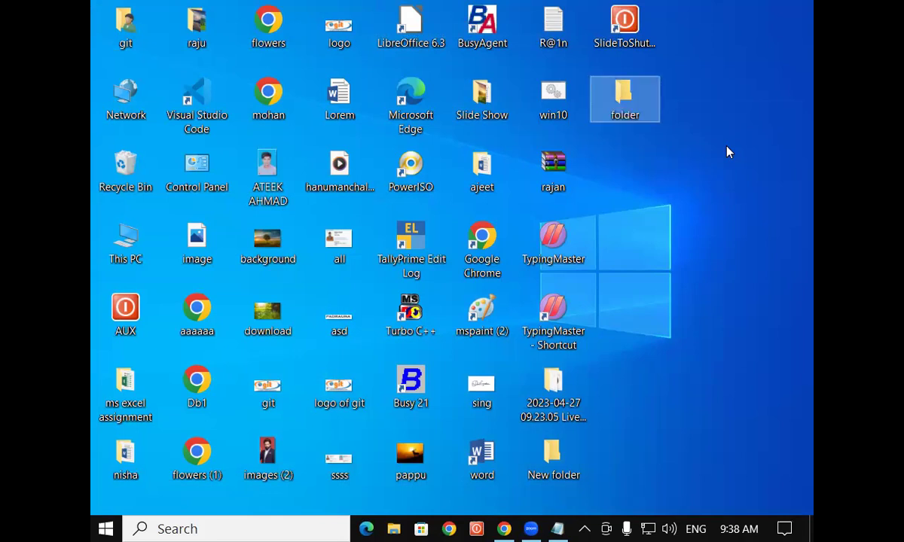
left_click(727, 148)
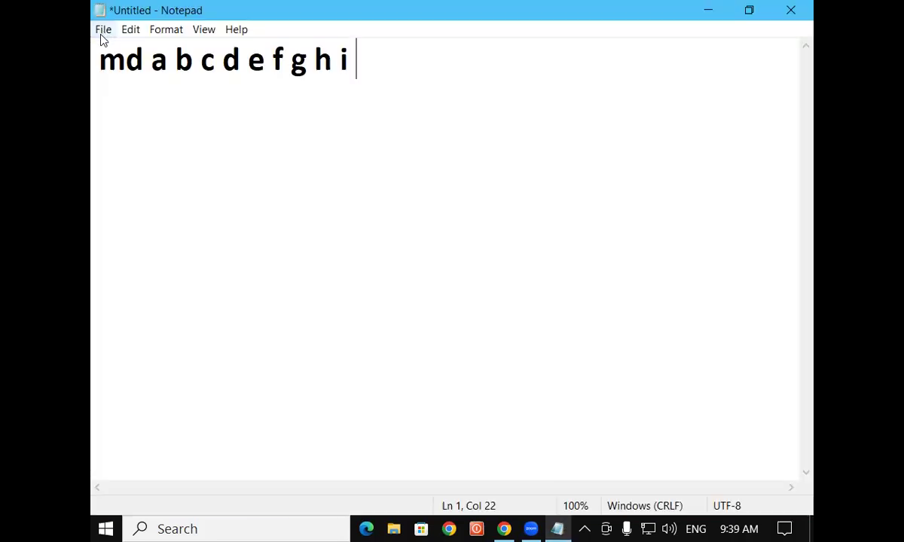
Step: Save the Notepad document as git.bat inside the desktop folder named "folder", and close Notepad
left_click(102, 32)
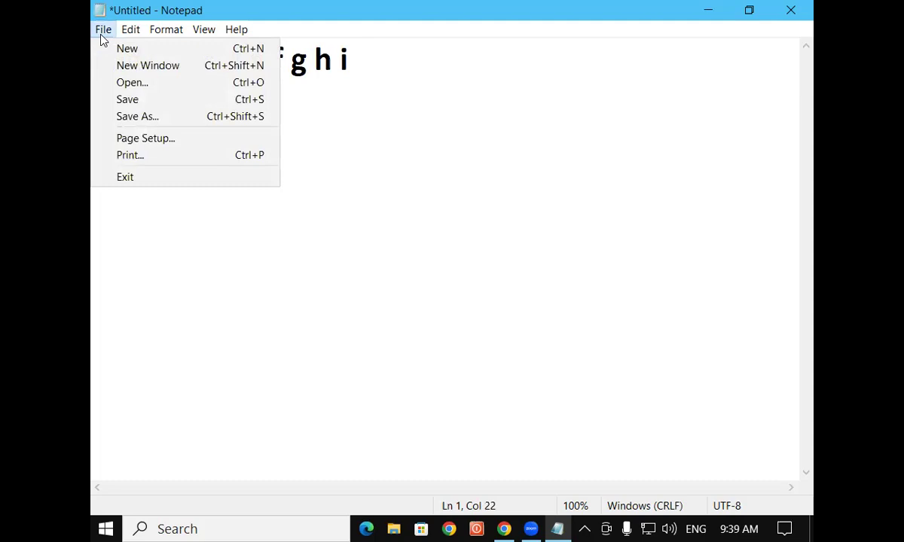
left_click(127, 98)
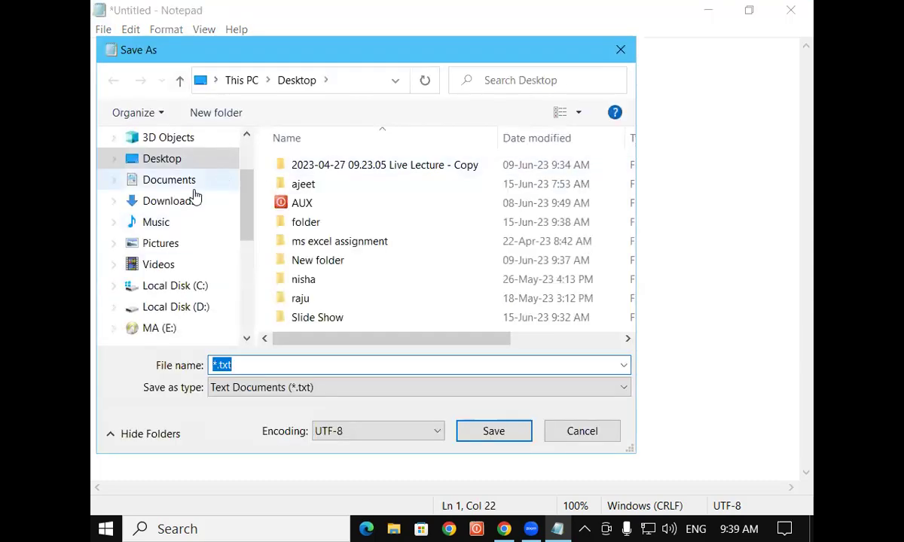
scroll(244, 191, "up", 1)
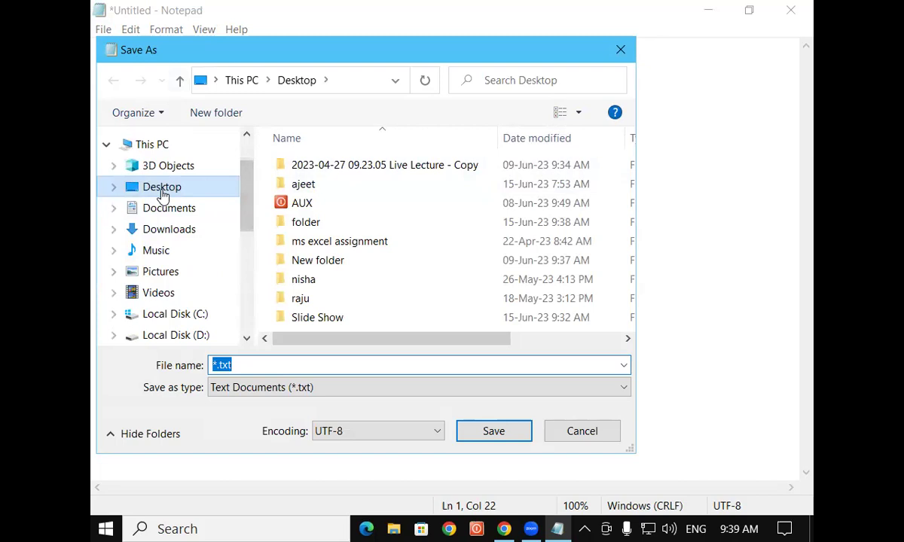
left_click(160, 195)
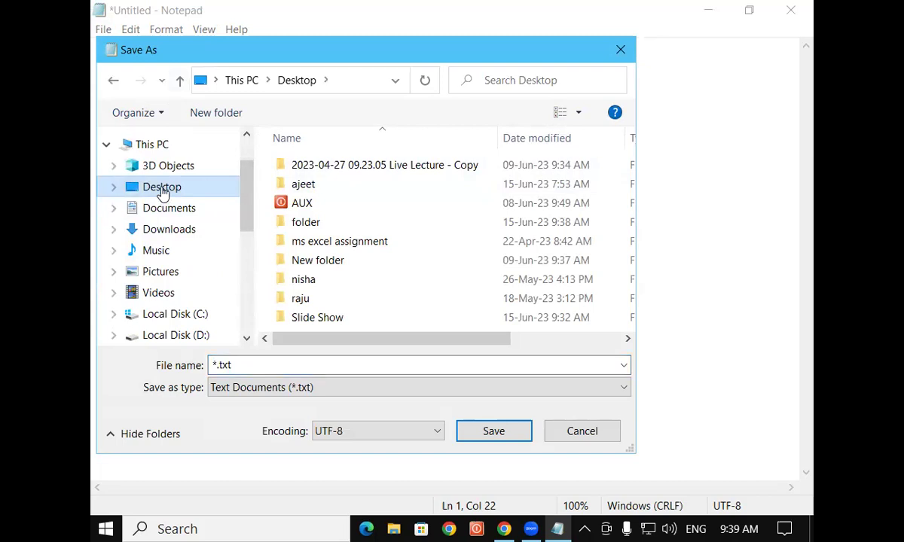
left_click(310, 228)
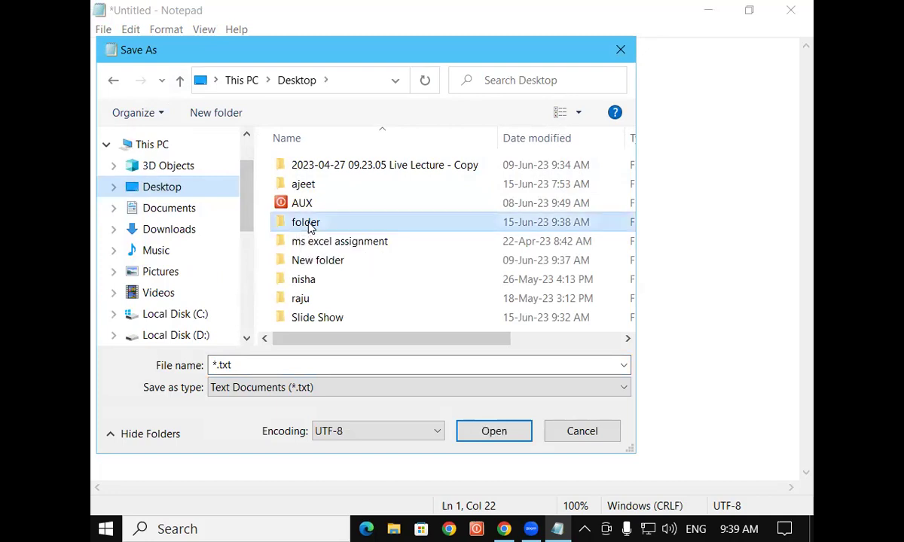
left_click(488, 432)
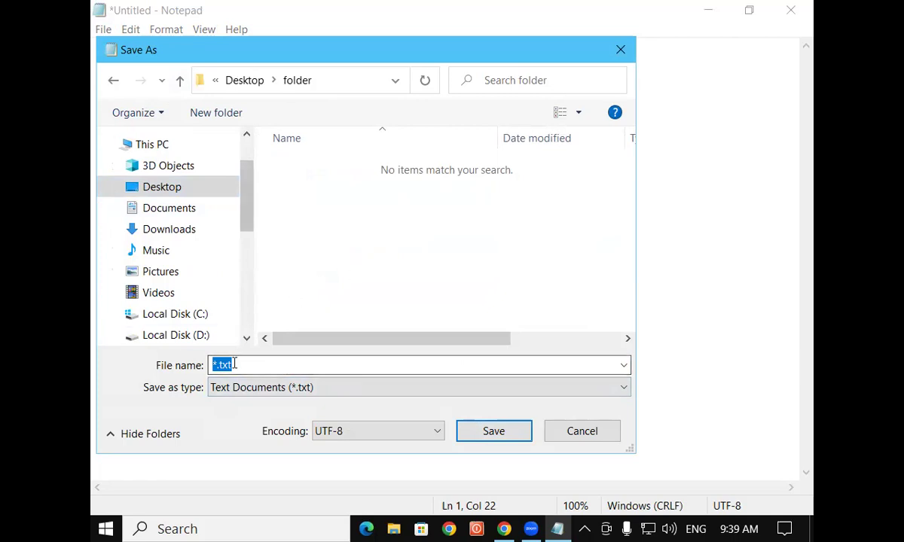
type("git")
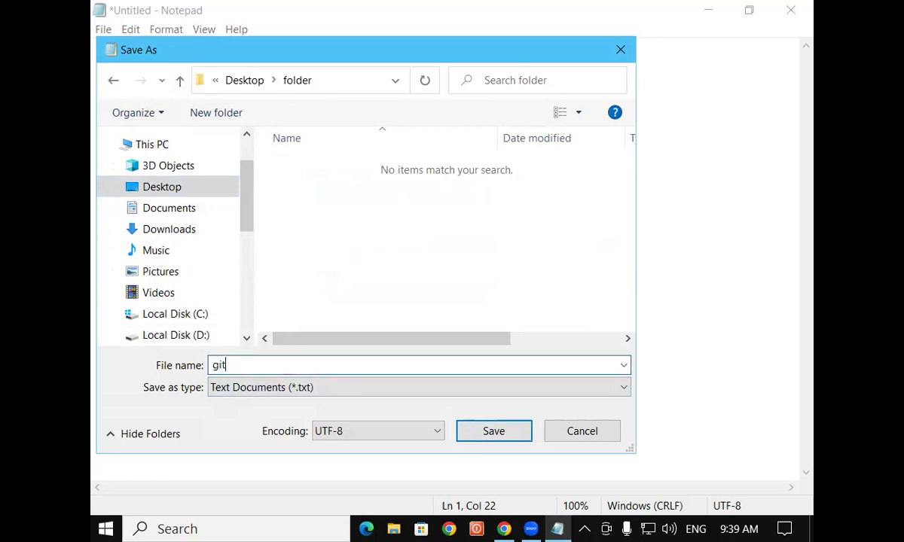
type(".bat")
left_click(482, 431)
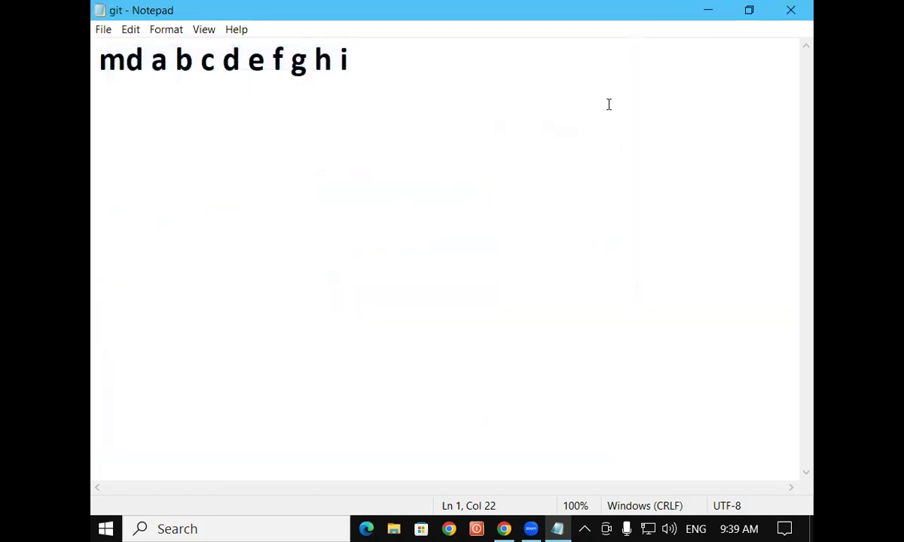
left_click(812, 7)
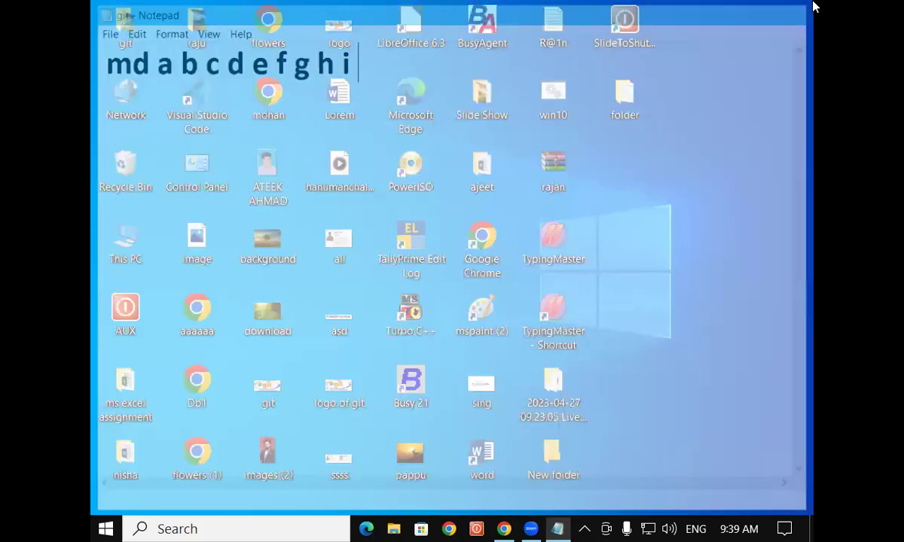
Step: Run the git batch file inside the desktop folder named "folder" to create folders a to i, and close the folder window
double_click(624, 93)
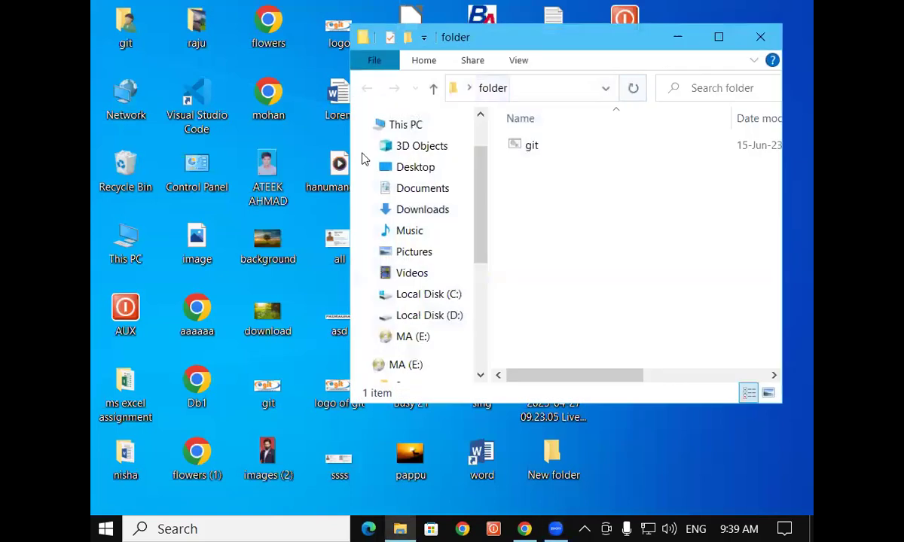
left_click(719, 36)
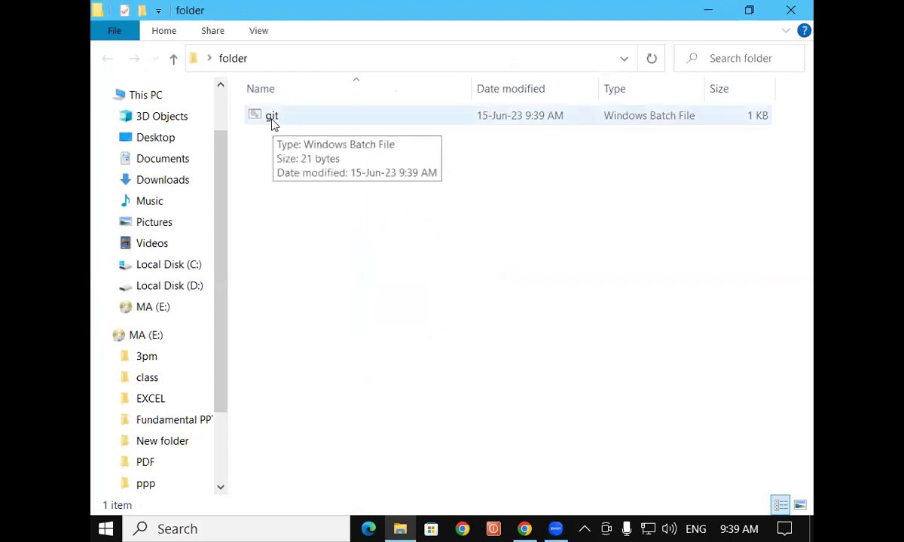
left_click(272, 120)
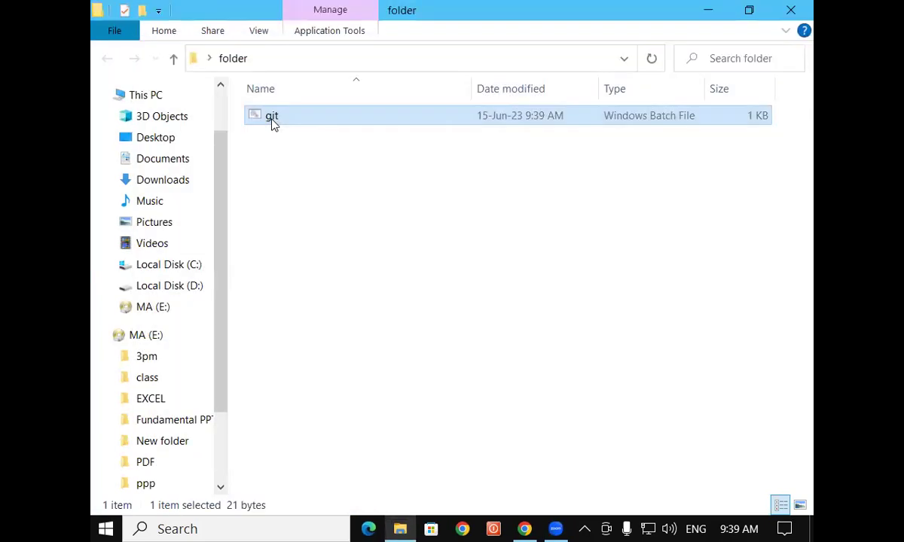
double_click(273, 121)
left_click(283, 311)
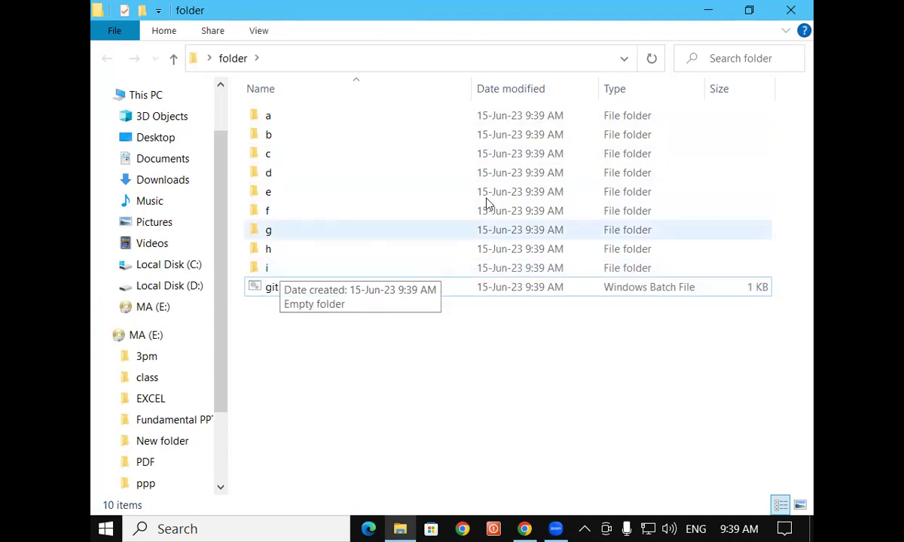
left_click(791, 10)
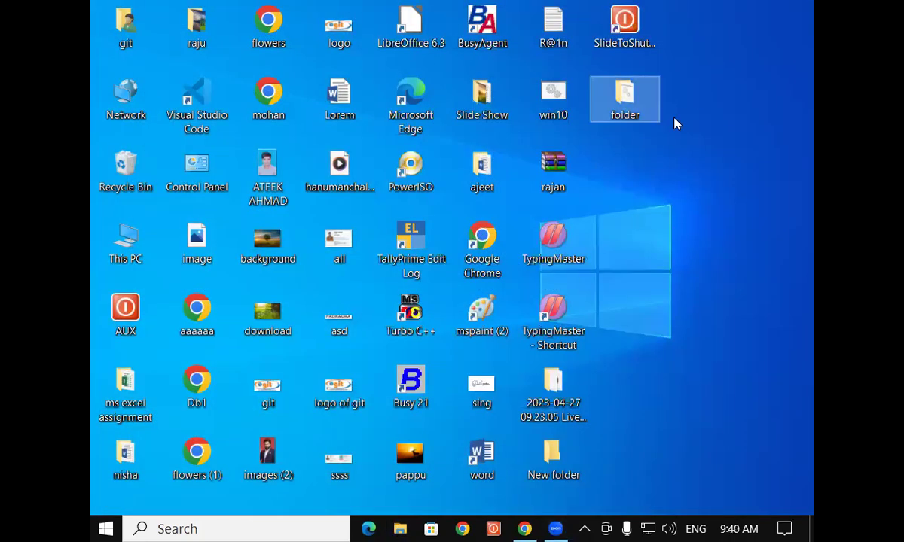
Step: Create another new folder on the desktop, keeping its default name
left_click(675, 183)
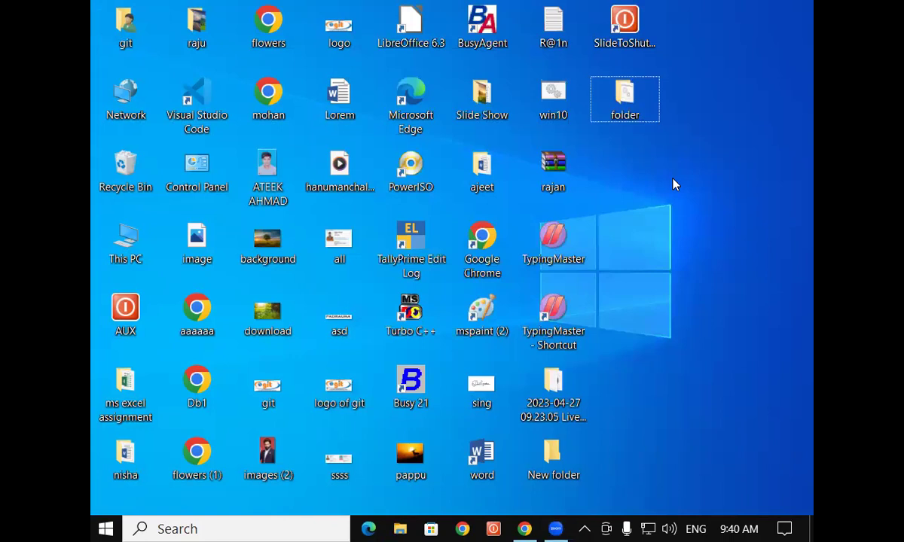
key("ctrl+shift+n")
key("Return")
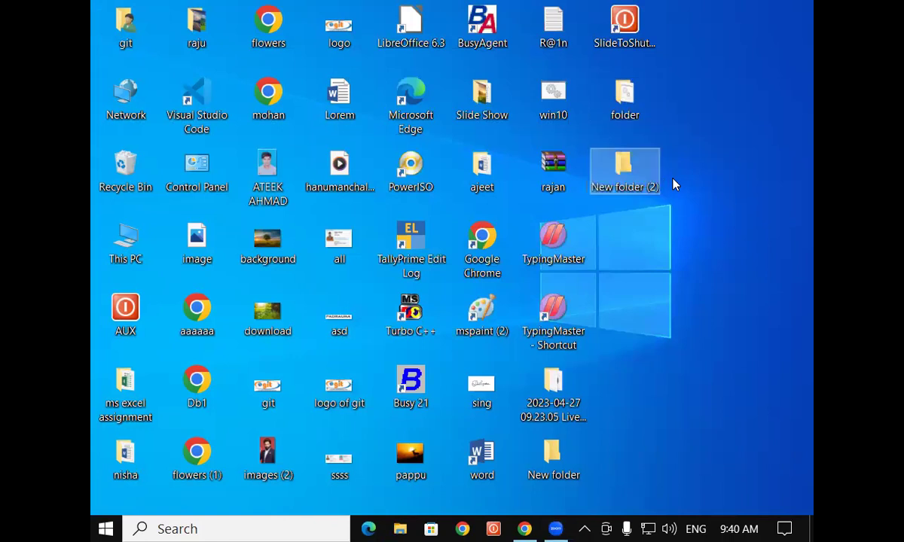
Step: Cut the desktop folder New folder (2) and clear the selection
key("ctrl+x")
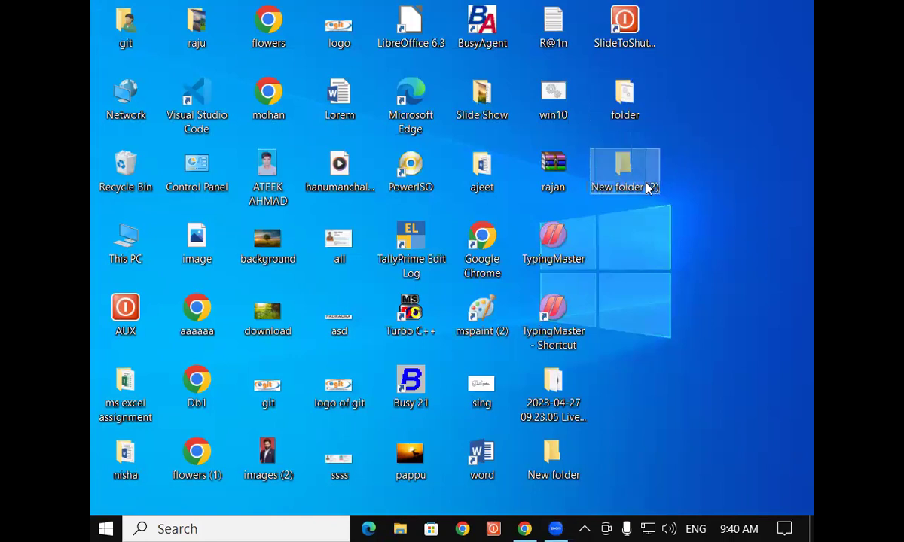
left_click(719, 328)
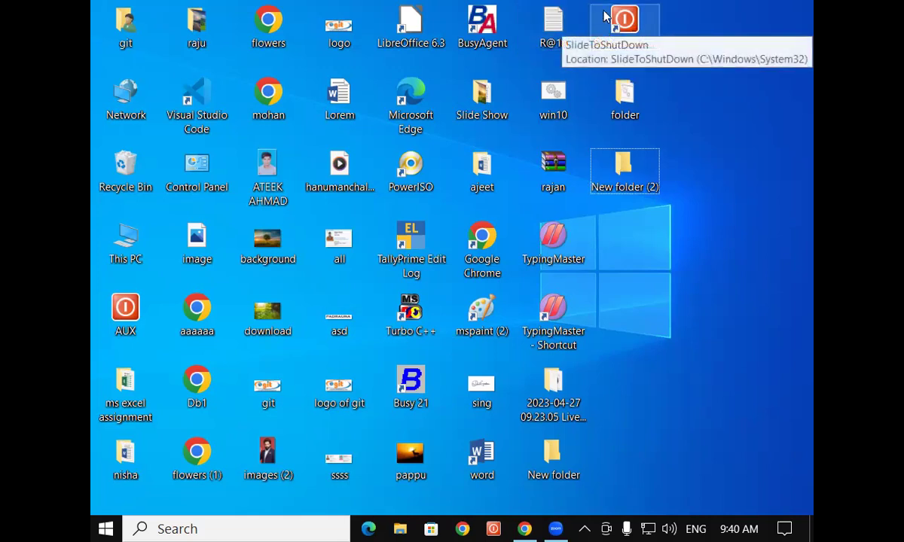
Step: Change the icon of the desktop folder New folder (2) to the globe in a yellow frame from SHELL32.dll and apply it
right_click(624, 168)
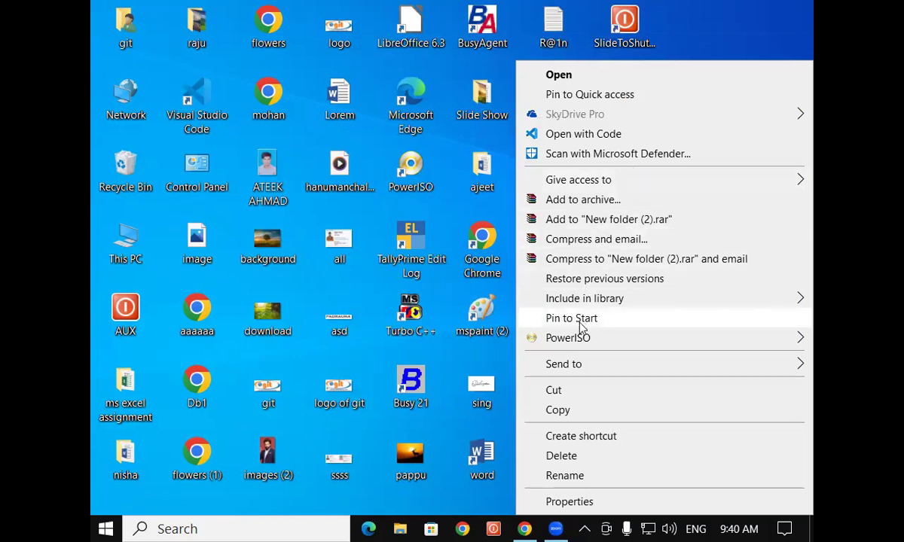
left_click(566, 502)
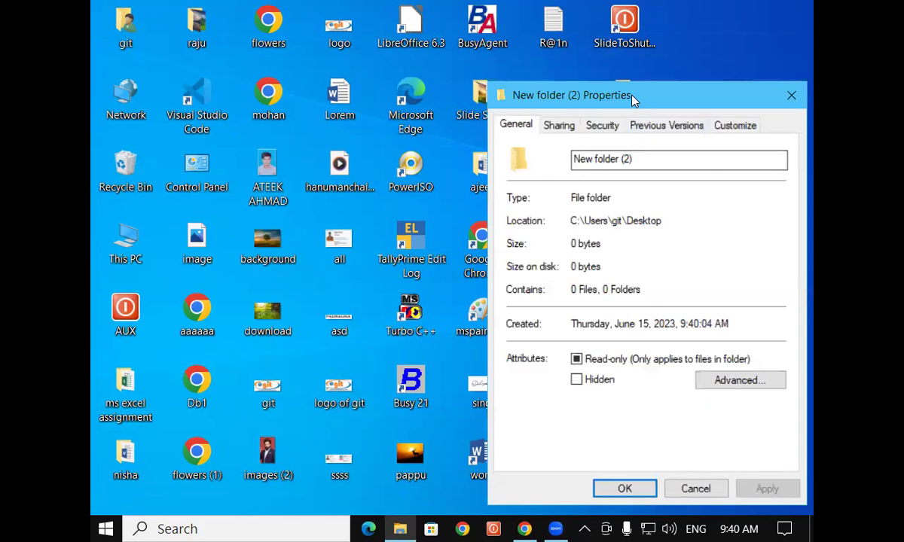
left_click_drag(632, 96, 549, 16)
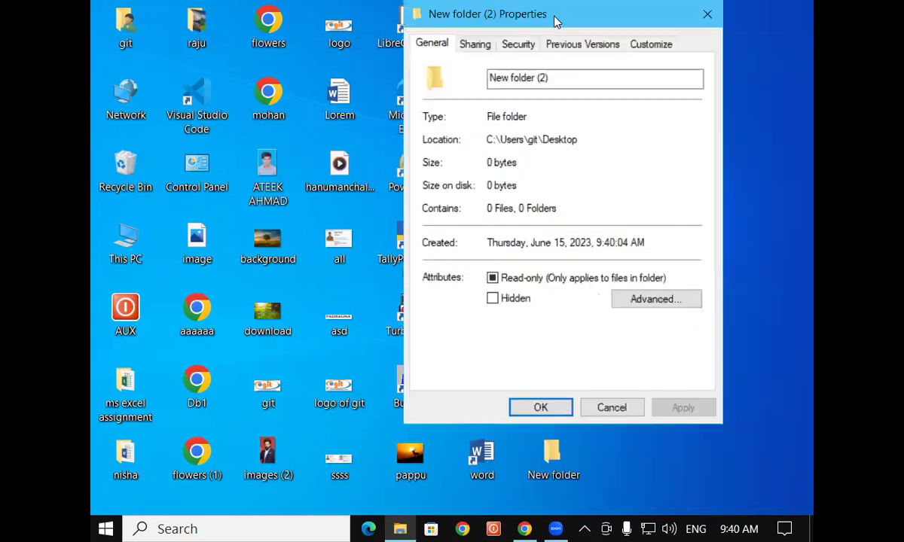
left_click(646, 47)
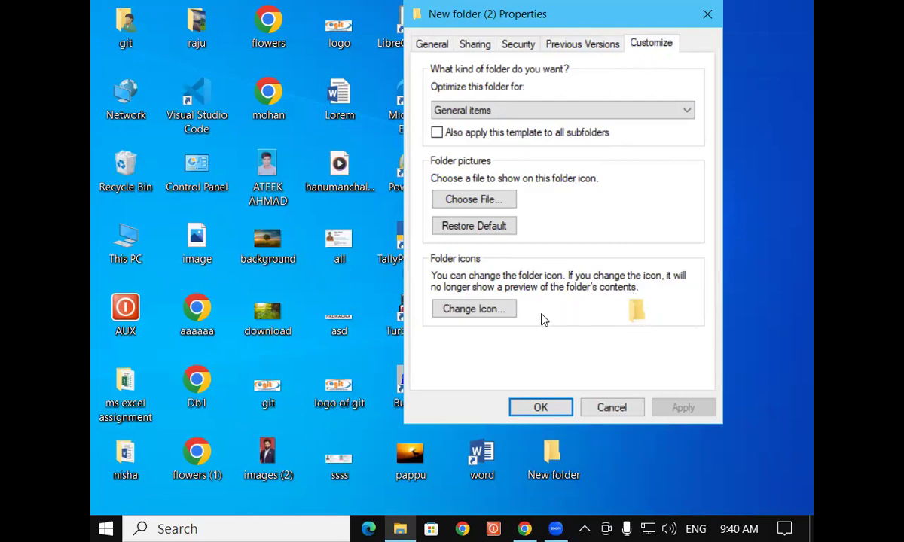
left_click(490, 315)
left_click_drag(498, 346, 544, 349)
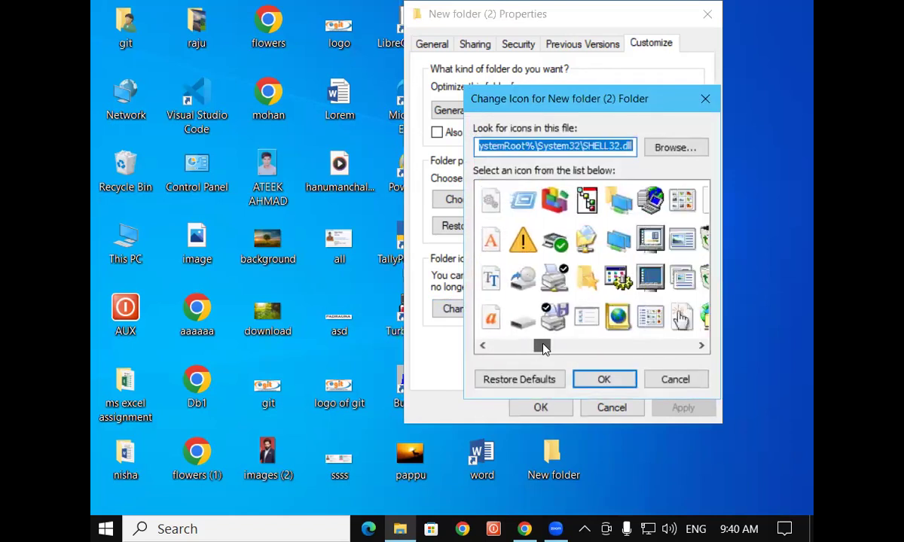
left_click(620, 322)
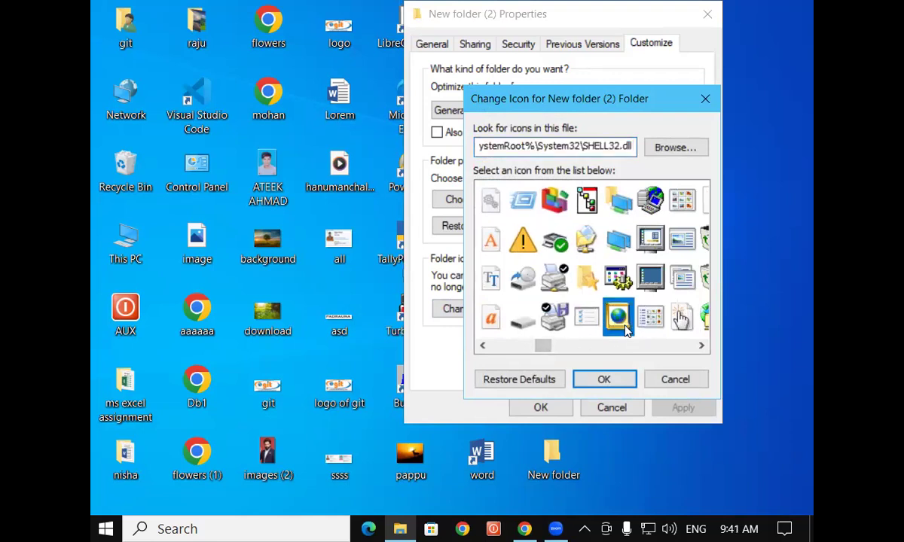
left_click(617, 381)
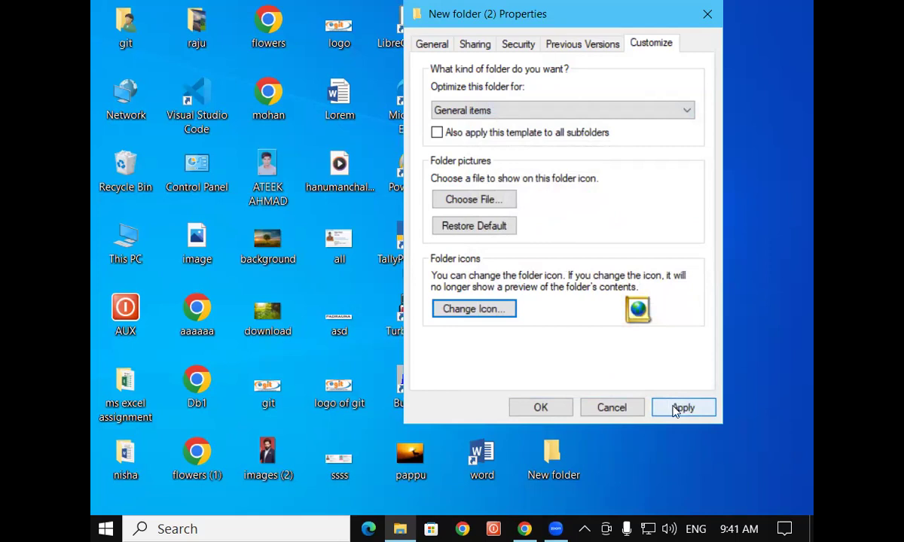
left_click(675, 409)
left_click(540, 408)
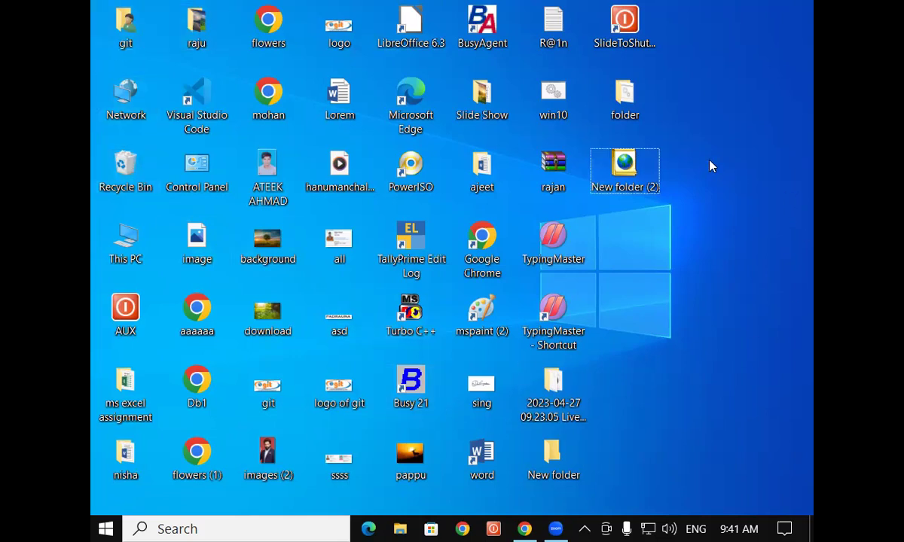
Step: Delete the globe-icon folder from the desktop and create a new folder in its place, keeping the default name
left_click(620, 168)
key("Delete")
right_click(622, 164)
mouse_move(654, 371)
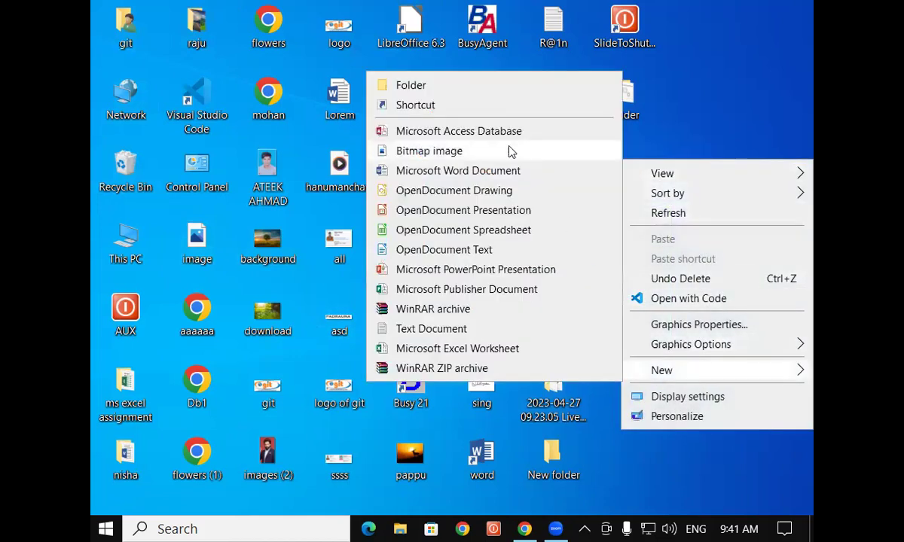
left_click(443, 84)
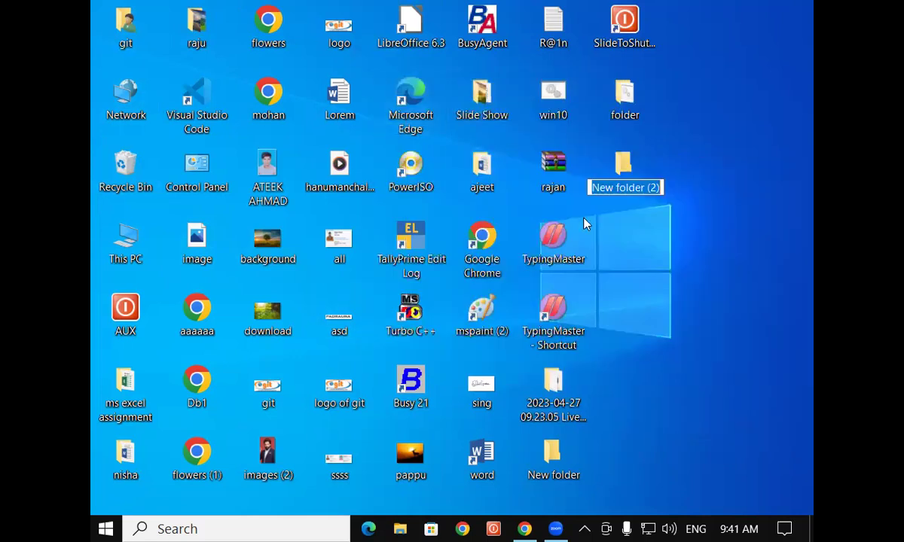
key("Return")
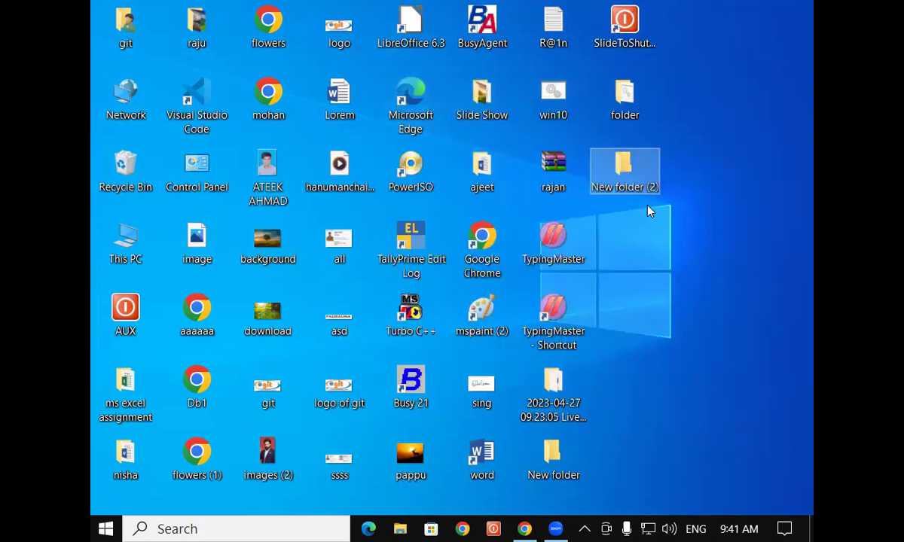
Step: Change the icon of the desktop folder New folder (2) to the blue question mark from SHELL32.dll, apply it, and clear the selection
right_click(609, 173)
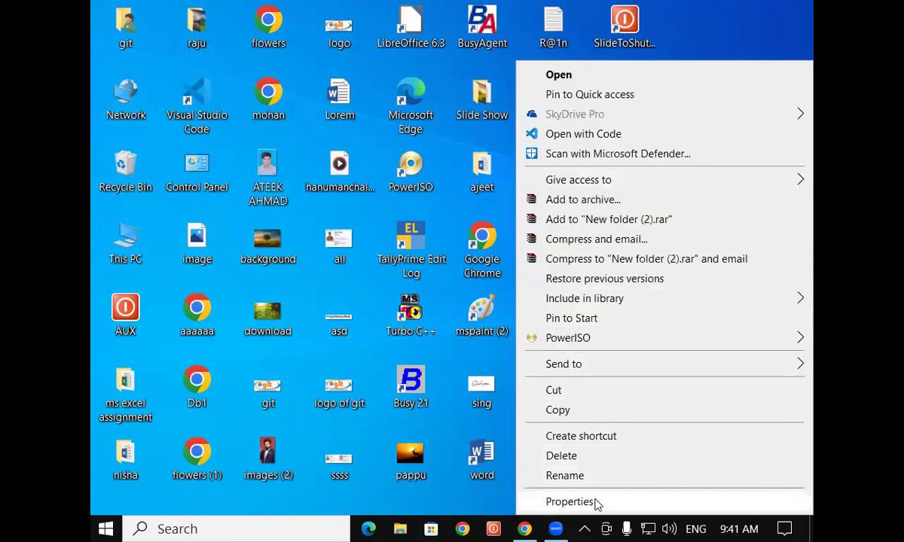
left_click(570, 502)
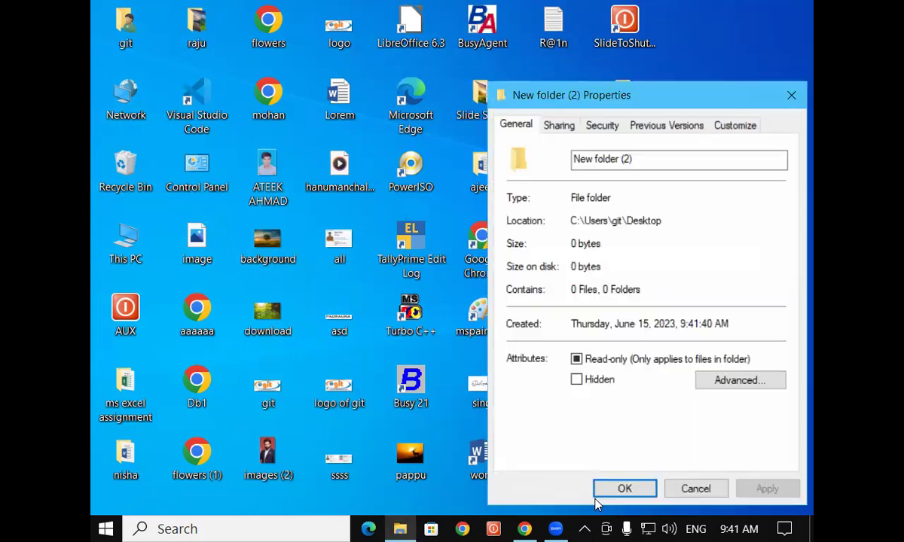
left_click(727, 126)
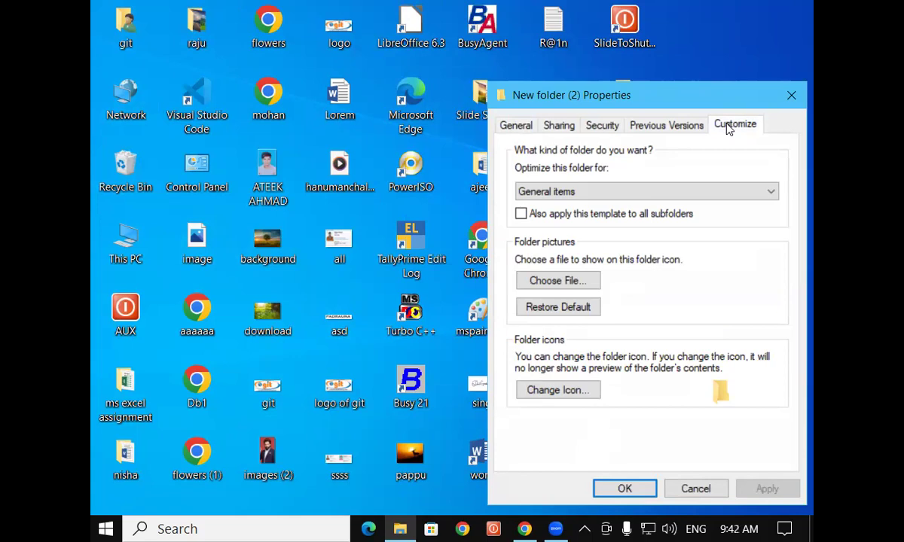
left_click(603, 125)
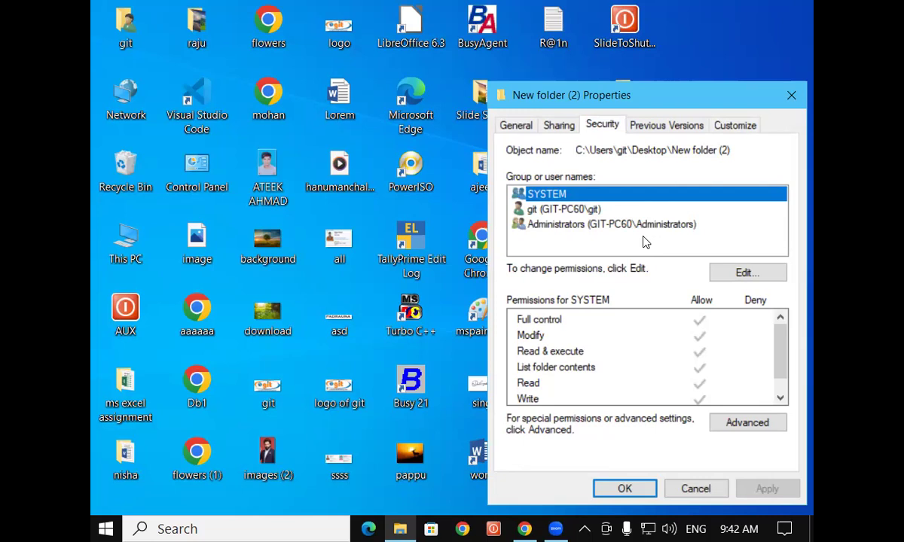
left_click(744, 125)
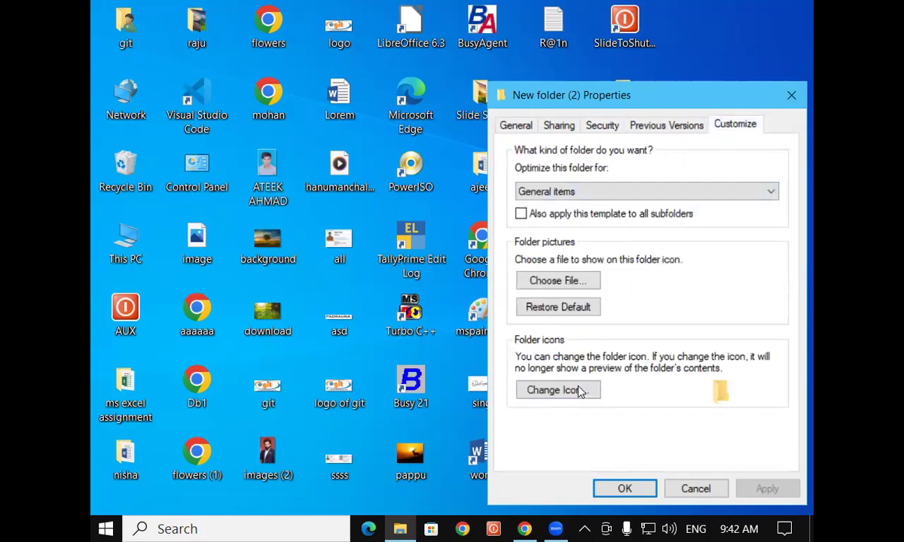
left_click(558, 390)
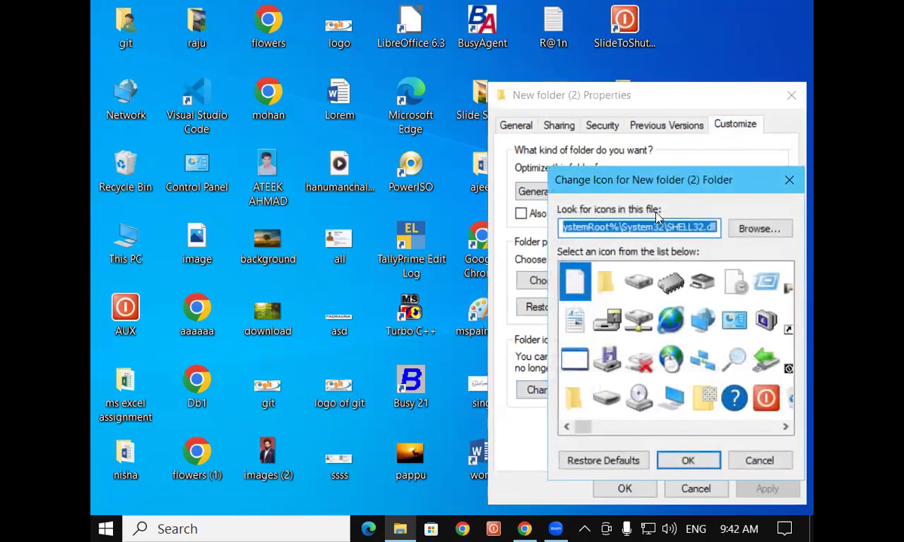
left_click_drag(663, 180, 506, 23)
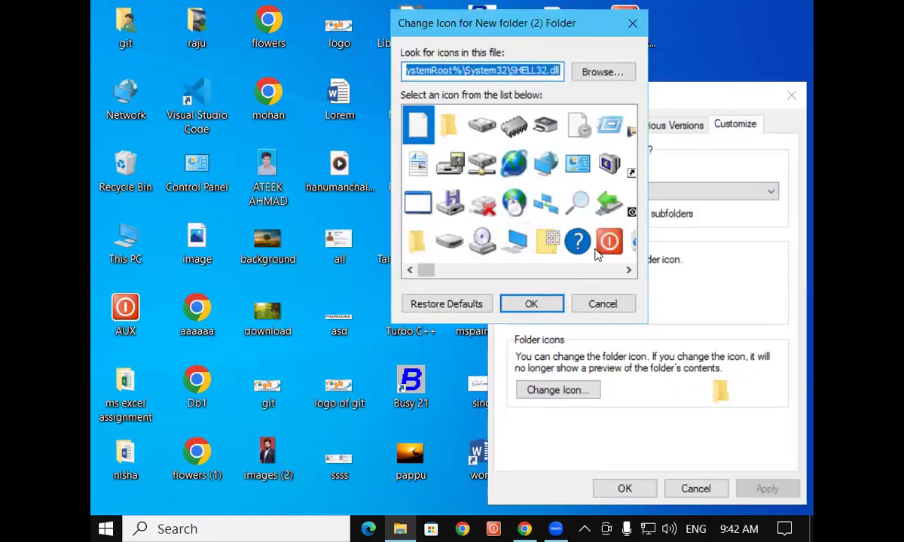
left_click(577, 244)
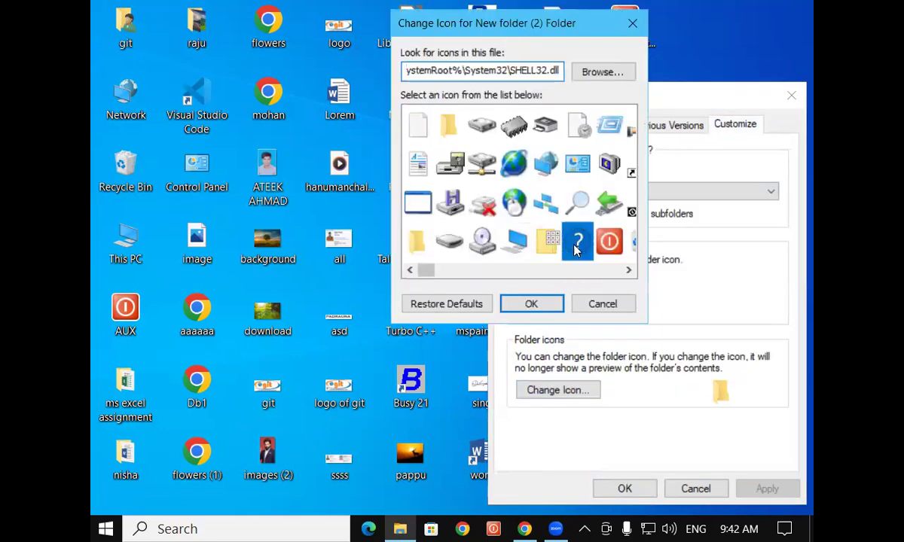
left_click(531, 304)
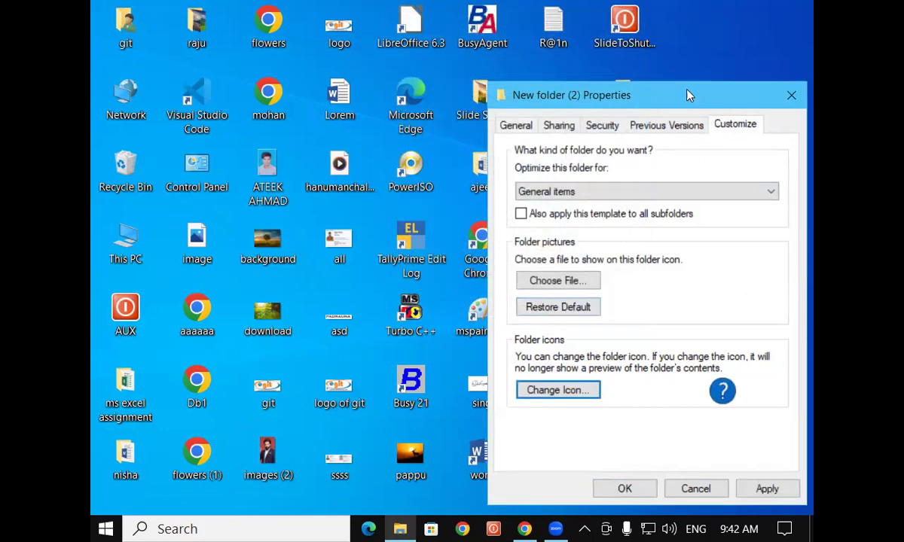
left_click_drag(687, 94, 572, 13)
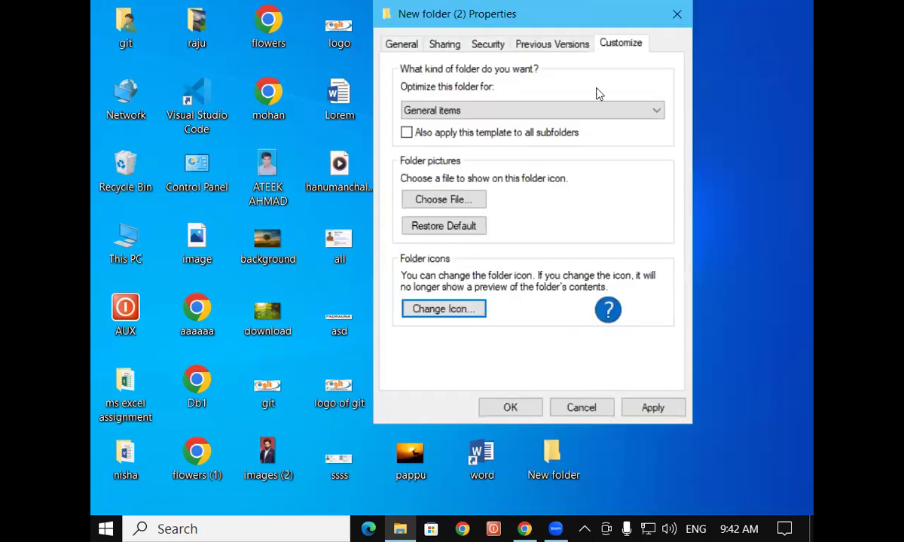
left_click(667, 408)
left_click(511, 407)
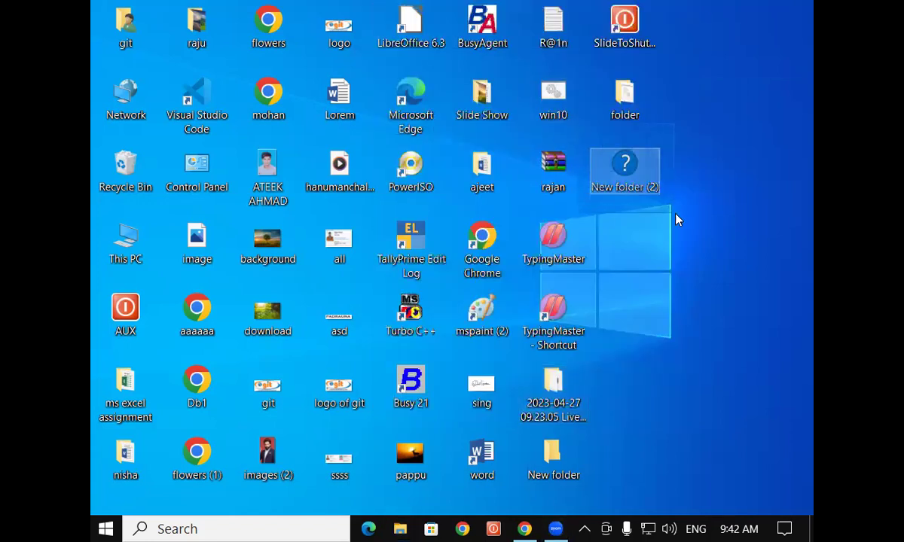
left_click(681, 283)
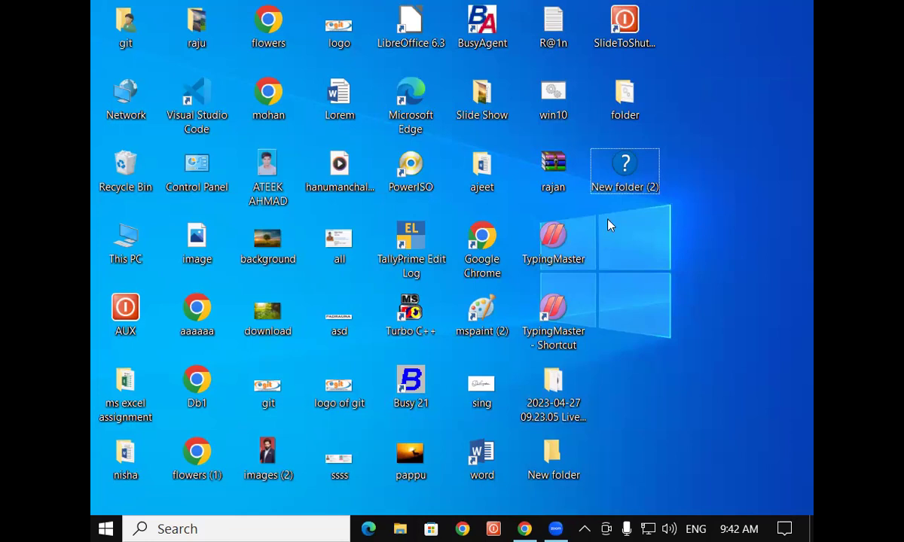
Step: Switch to Chrome and search Google for "nature images" in a new tab, showing the image results
left_click(526, 527)
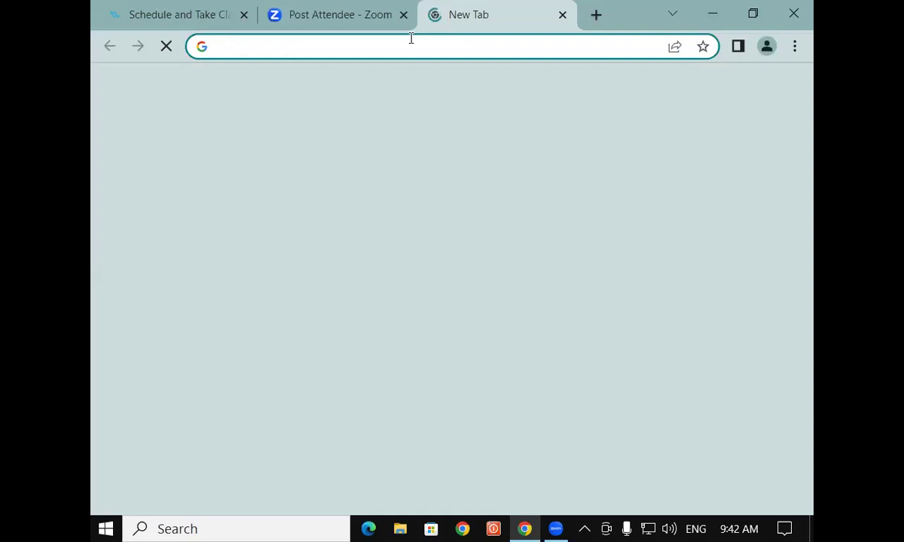
left_click(411, 37)
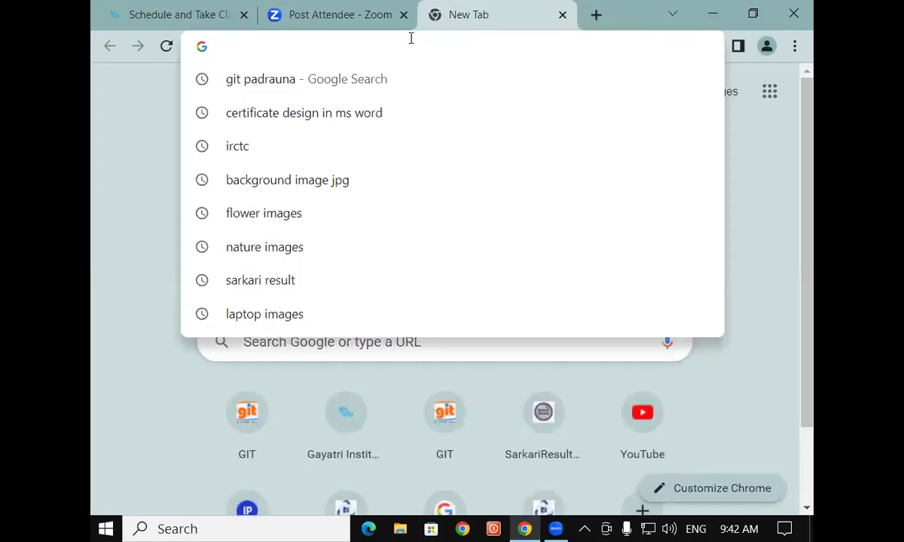
type("natu")
key("Down")
key("Down")
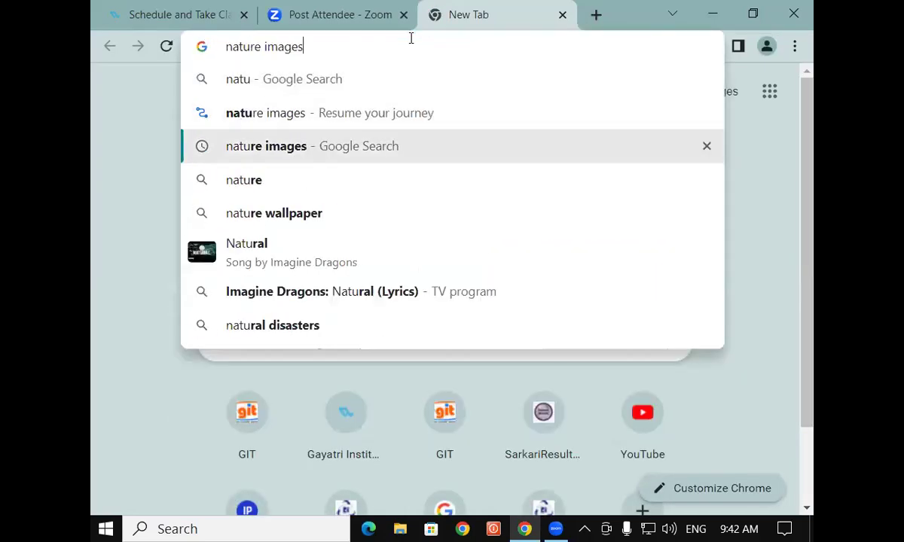
key("Return")
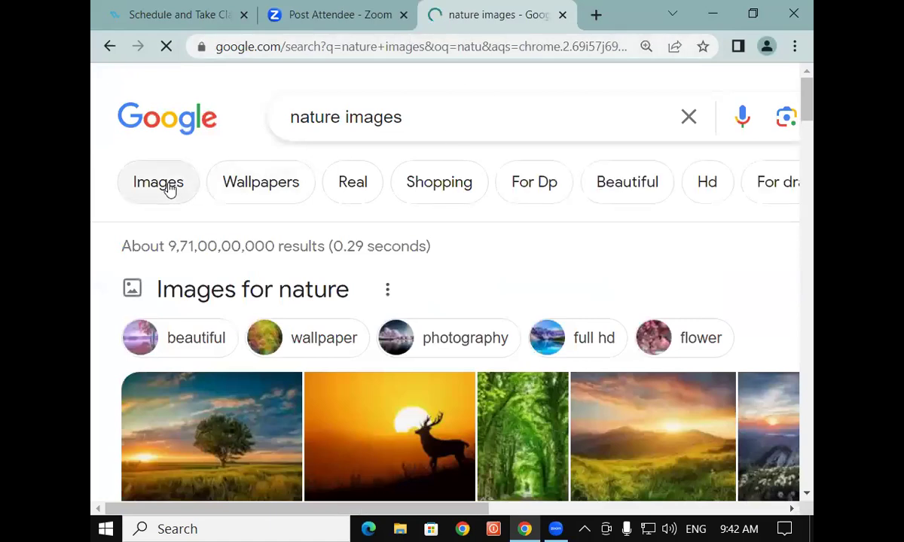
left_click(167, 190)
left_click_drag(814, 104, 807, 125)
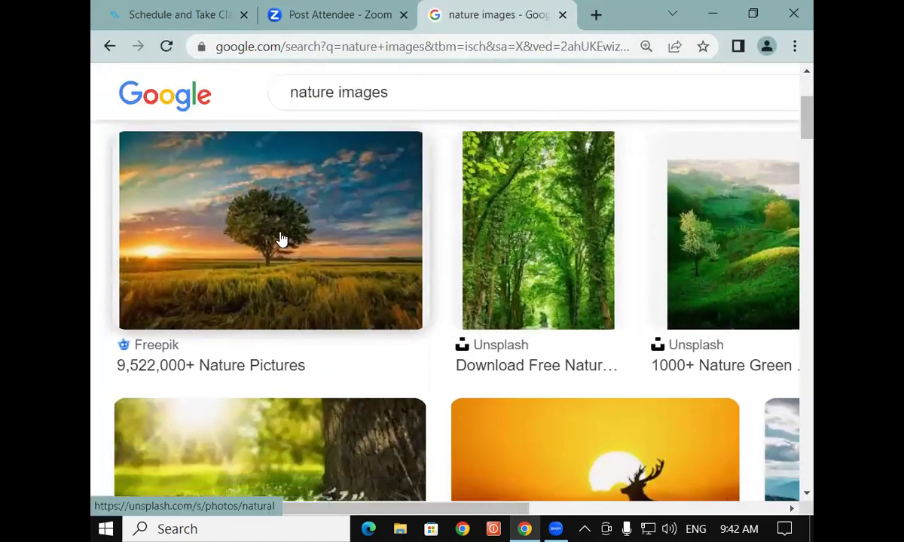
Step: Save the Freepik picture of a lone tree at sunset to the Desktop as a JPEG named icon, and minimize the browser
right_click(275, 233)
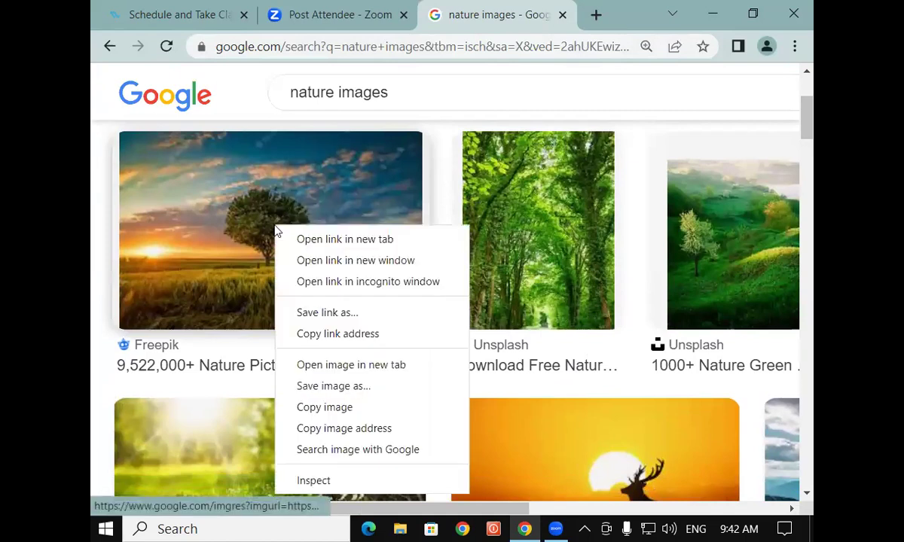
left_click(327, 386)
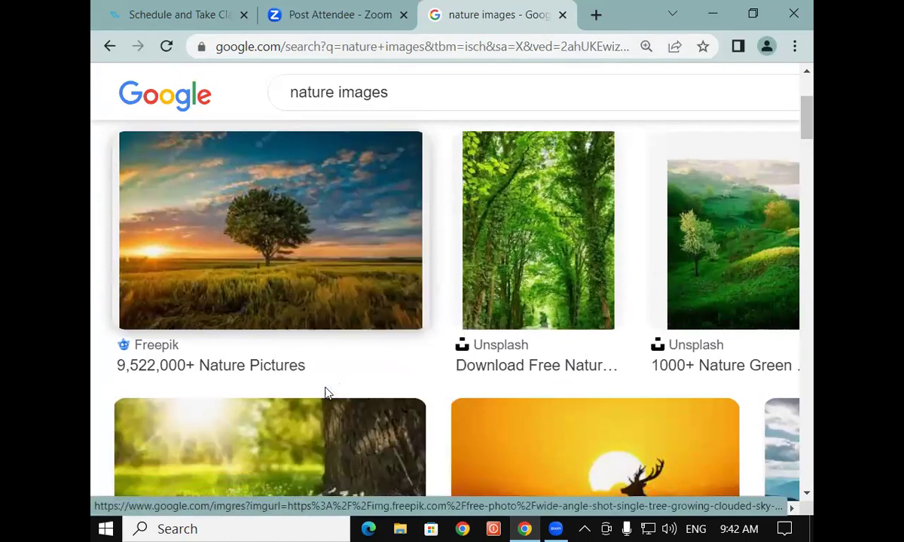
left_click(167, 158)
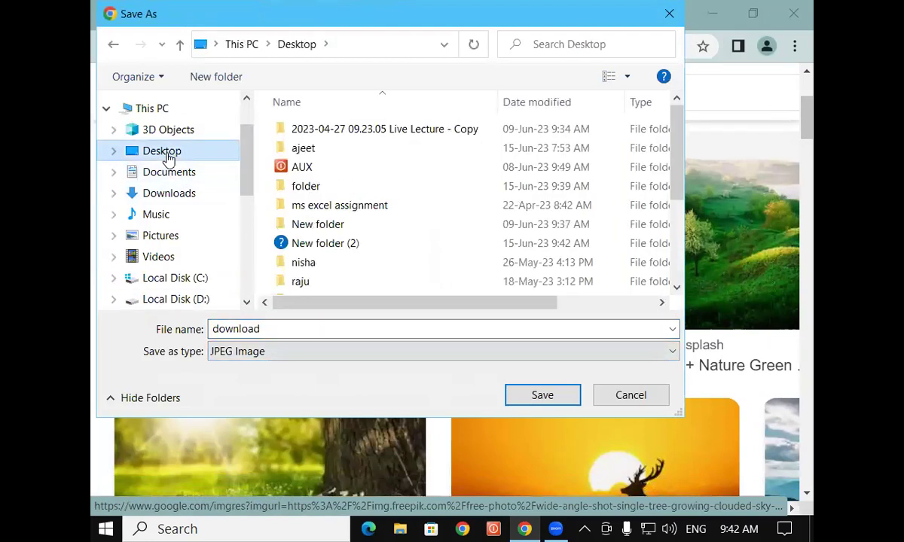
double_click(278, 325)
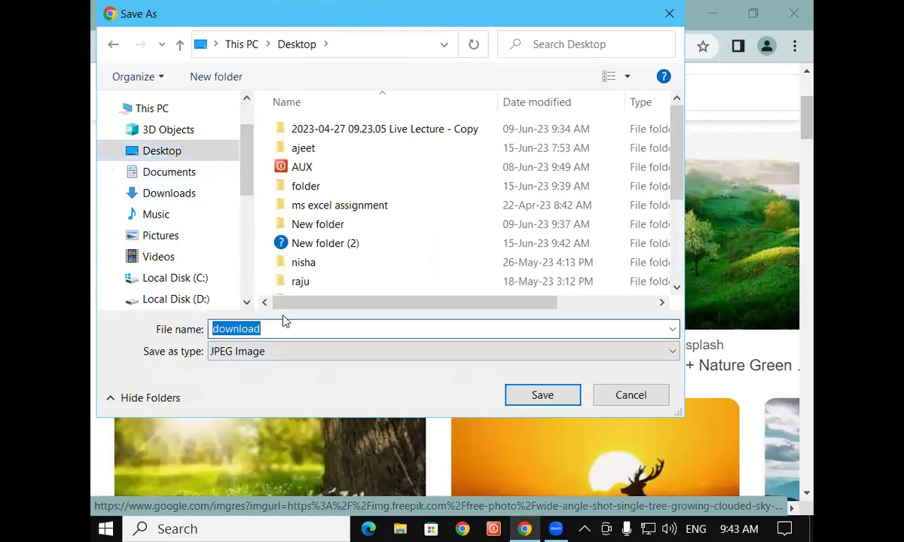
type("icon")
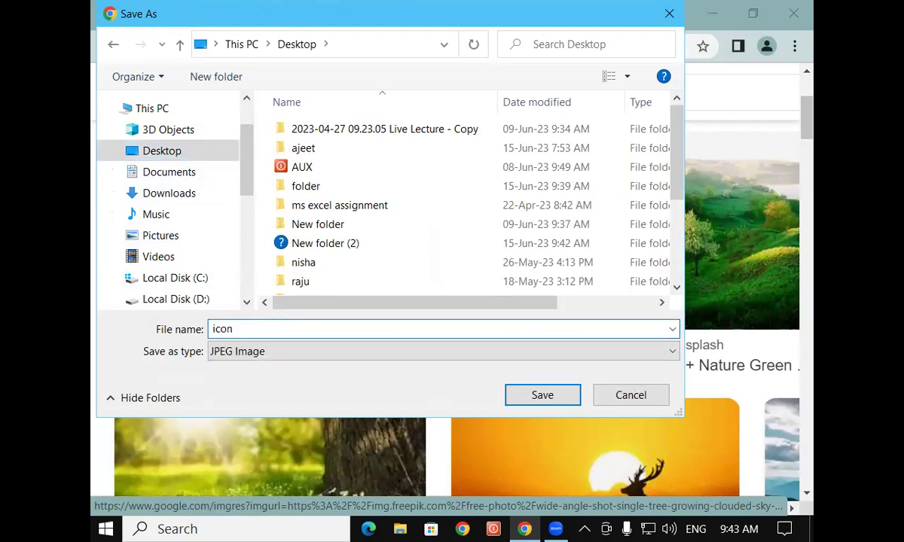
left_click(528, 396)
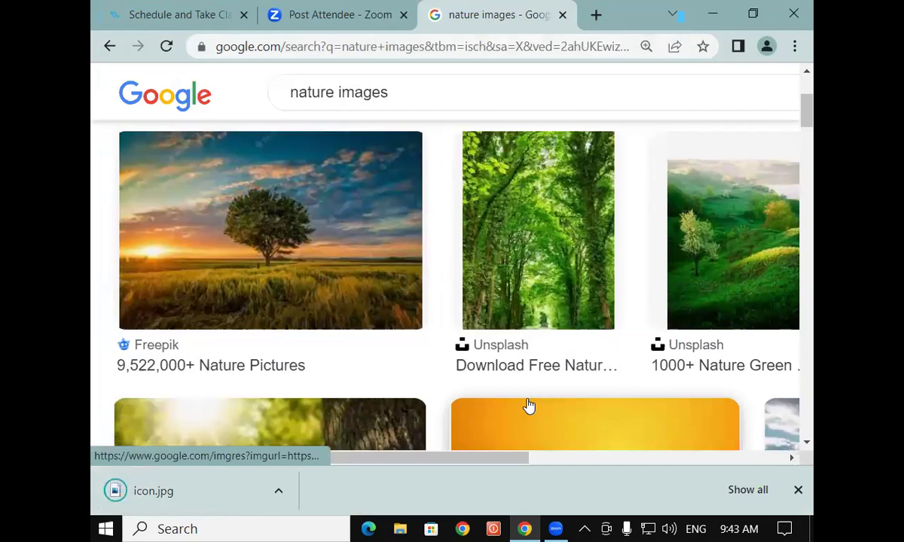
left_click(712, 12)
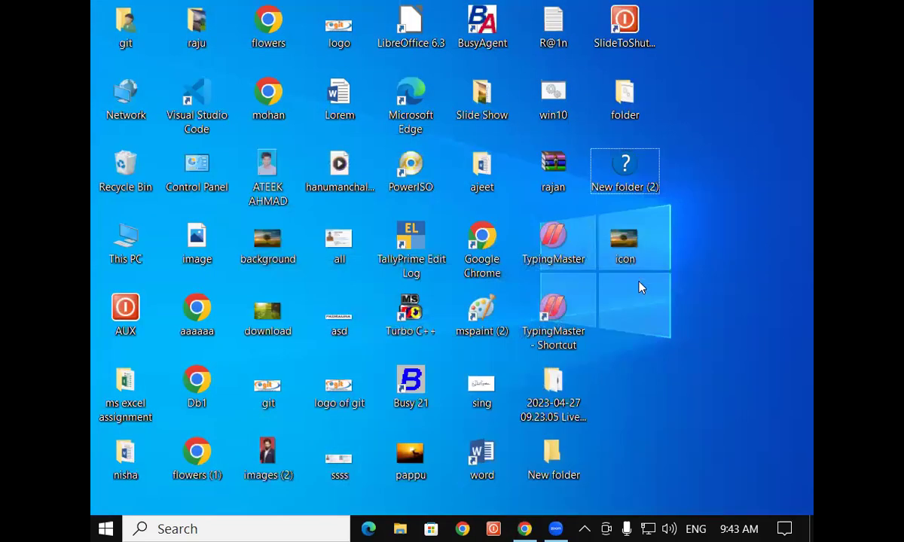
Step: Open the icon settings of the desktop folder New folder (2) and browse for a different icon file
right_click(634, 167)
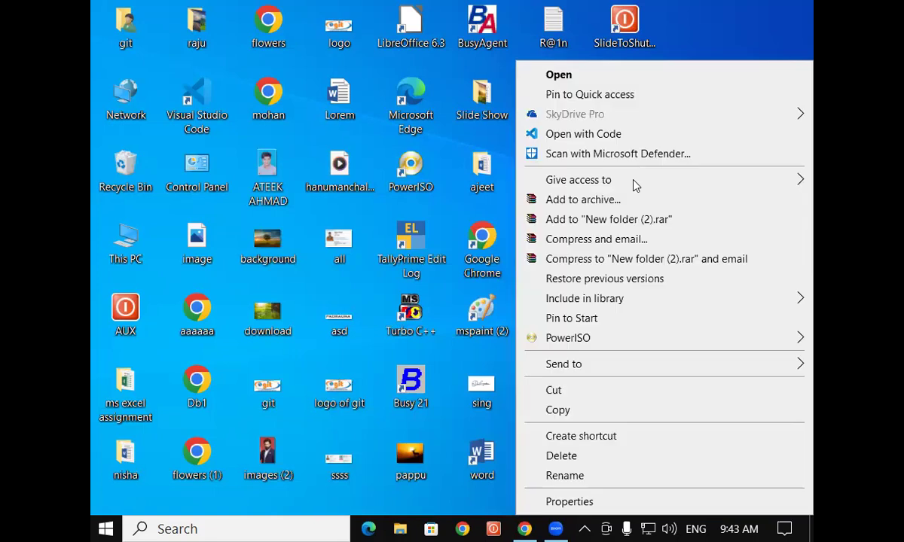
left_click(571, 502)
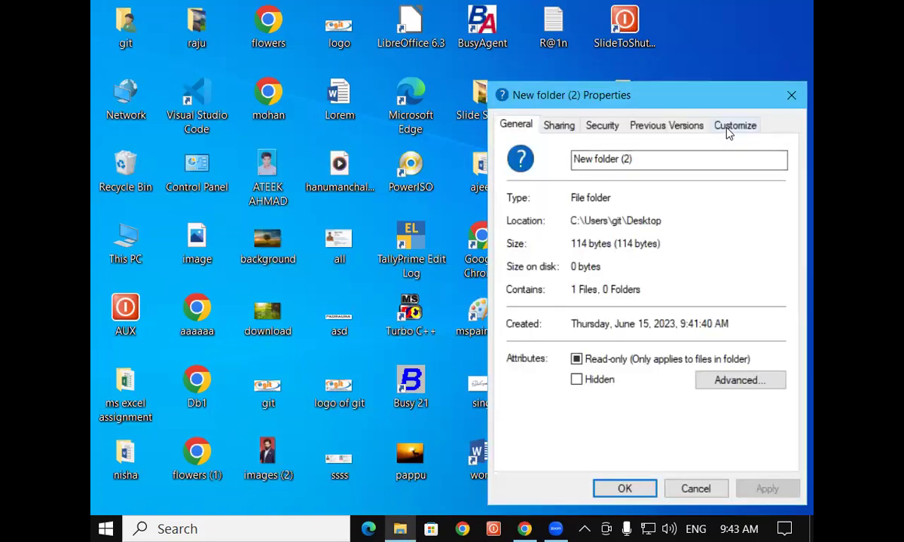
left_click(729, 132)
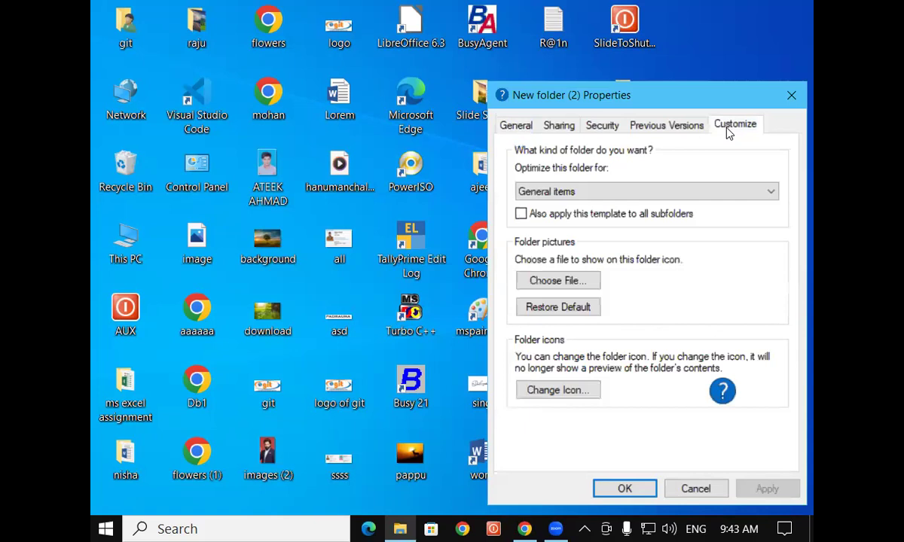
left_click(558, 391)
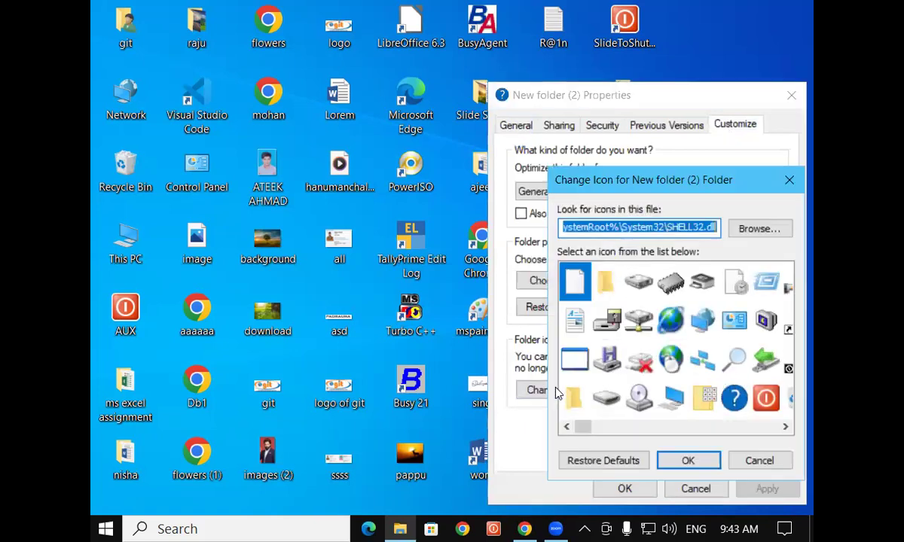
left_click_drag(687, 175, 519, 23)
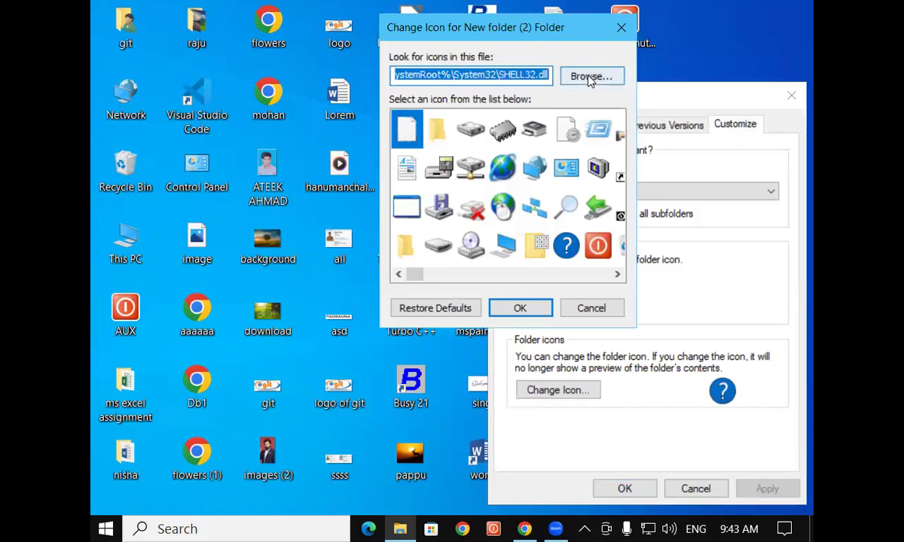
left_click(592, 77)
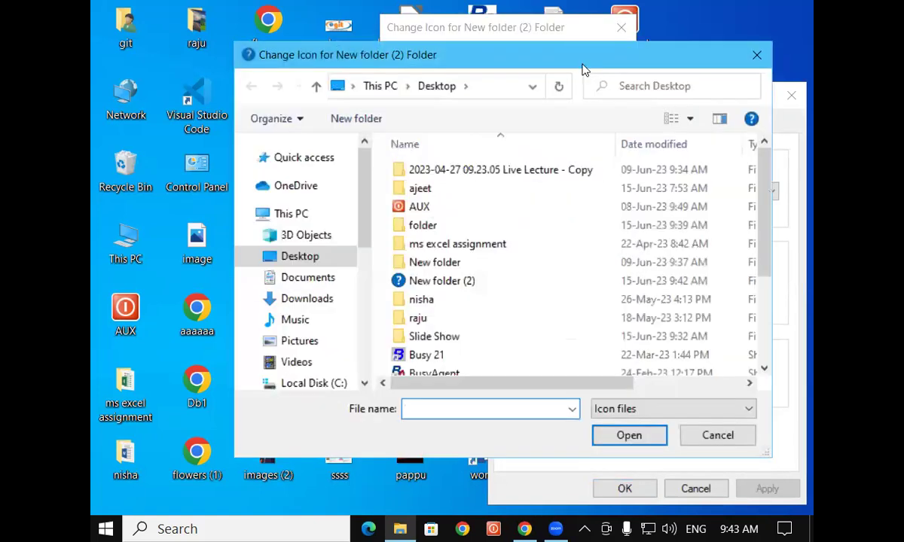
Step: Show all file types in the Desktop location and select the picture named icon
left_click_drag(548, 51, 506, 11)
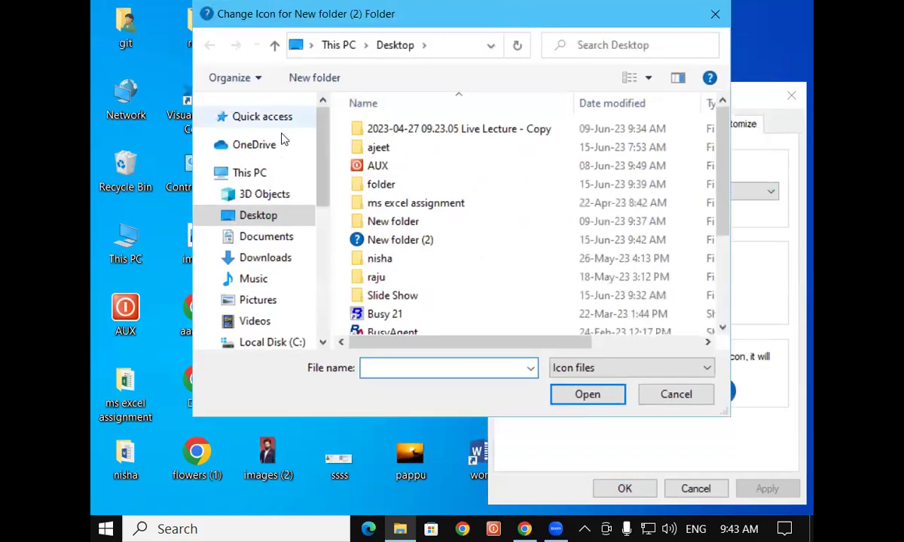
left_click(249, 175)
left_click(244, 219)
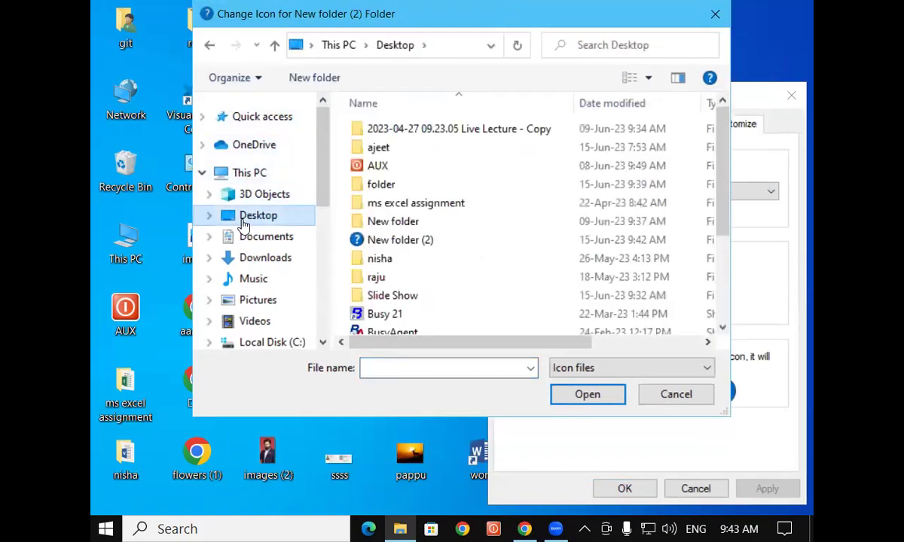
left_click_drag(720, 174, 725, 272)
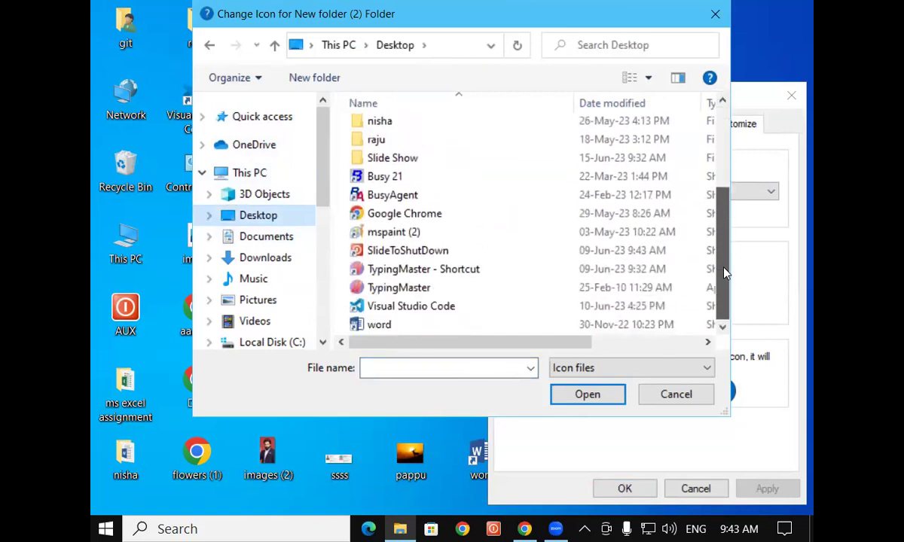
left_click(614, 369)
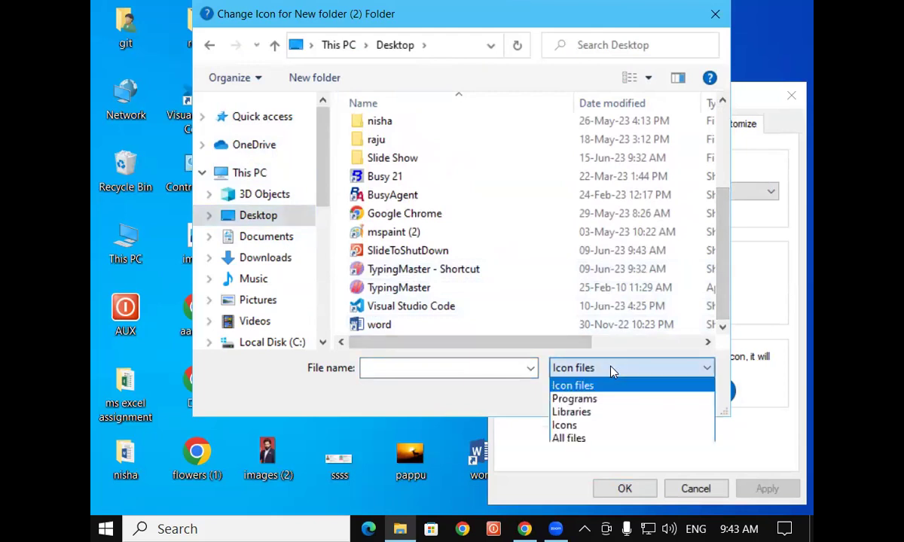
left_click(585, 441)
left_click_drag(725, 143, 721, 231)
left_click(373, 245)
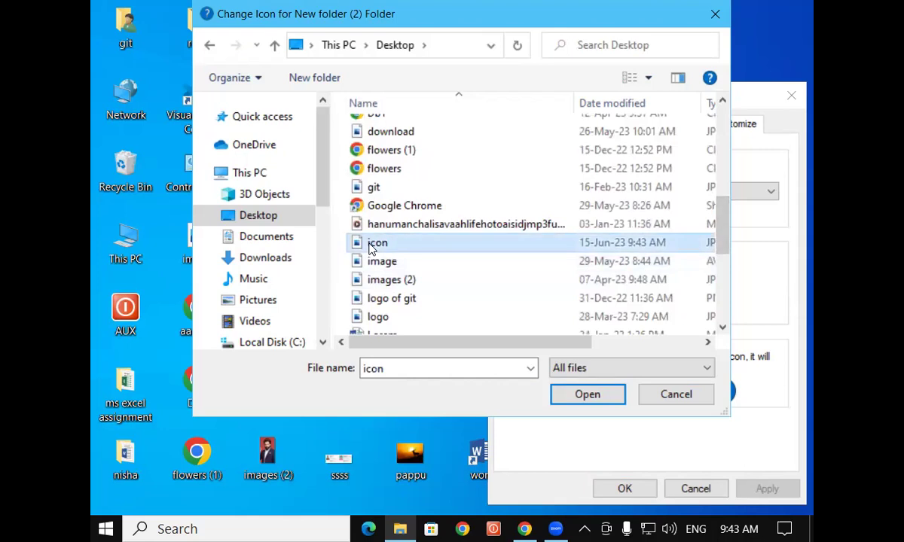
Step: Display the files as large icons in an enlarged dialog and try to load icon.jpg as the folder's icon
left_click(648, 79)
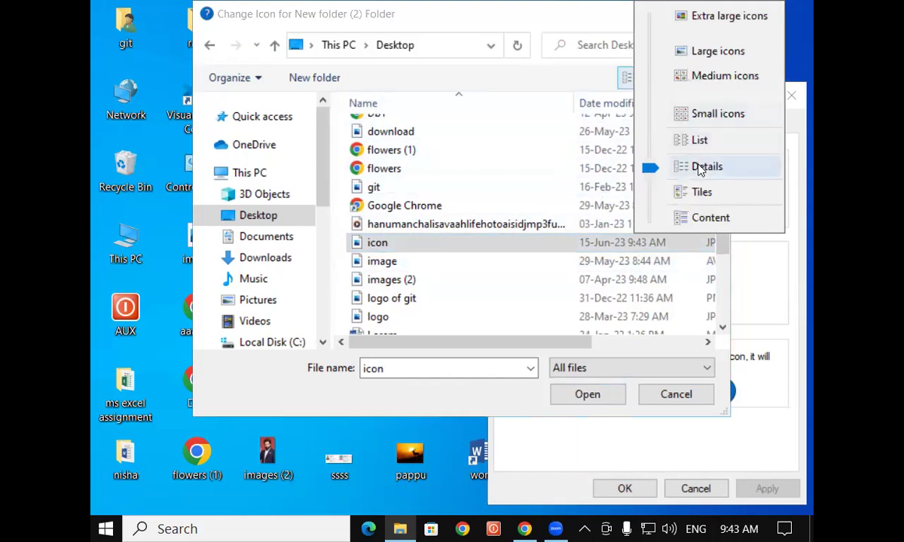
left_click(684, 52)
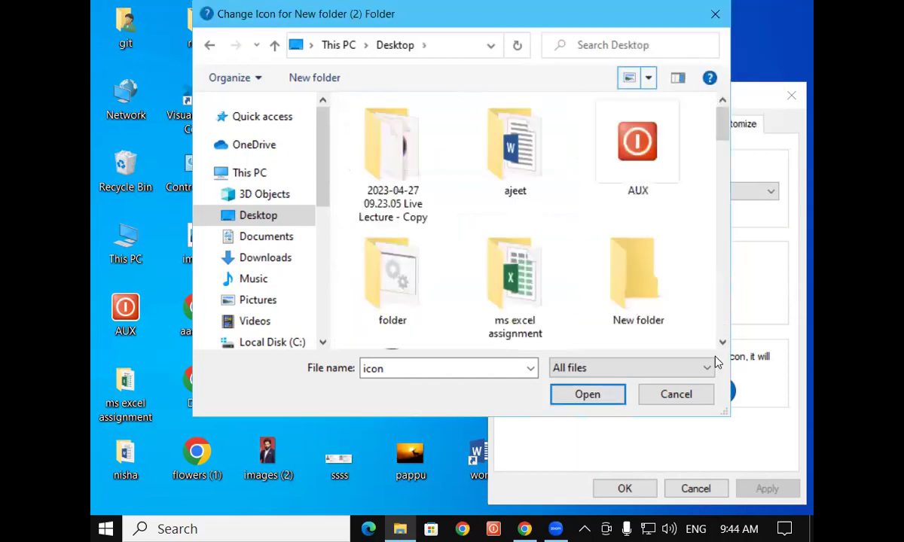
left_click_drag(720, 410, 748, 445)
scroll(741, 156, "down", 1)
left_click_drag(742, 156, 743, 281)
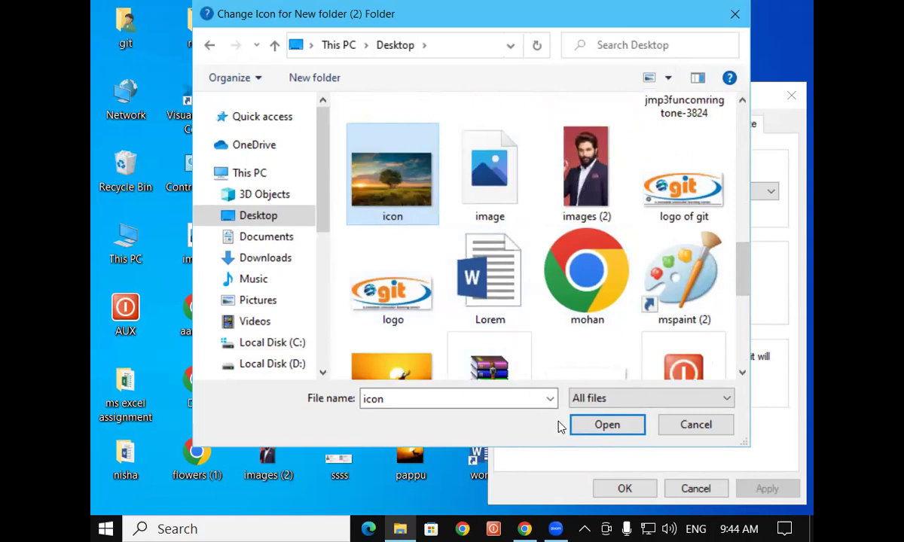
left_click(607, 425)
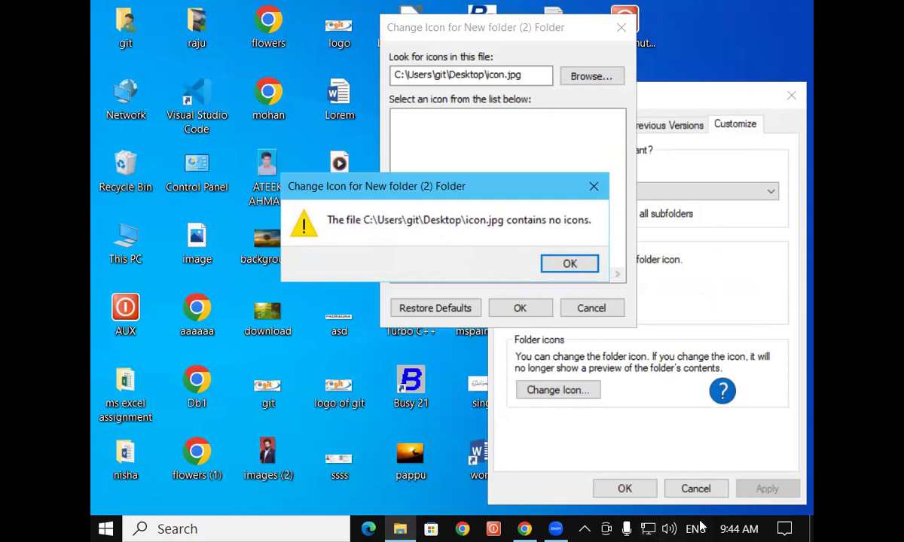
Step: Circle ".jpg" and "no icons" in the message with the annotation pen, and clear the marks
mouse_move(483, 199)
left_mouse_down()
mouse_move(476, 222)
mouse_move(488, 193)
left_mouse_up()
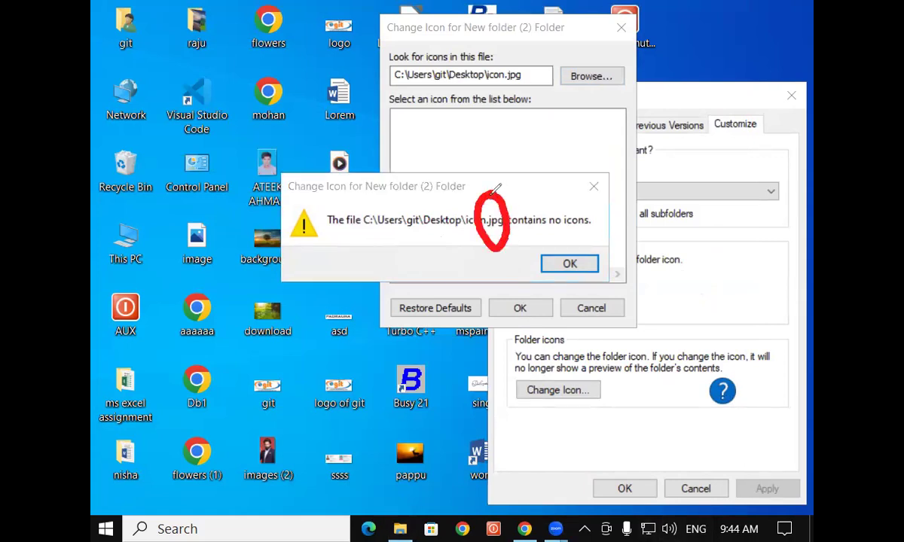
mouse_move(562, 200)
left_mouse_down()
mouse_move(568, 241)
mouse_move(595, 197)
mouse_move(576, 197)
left_mouse_up()
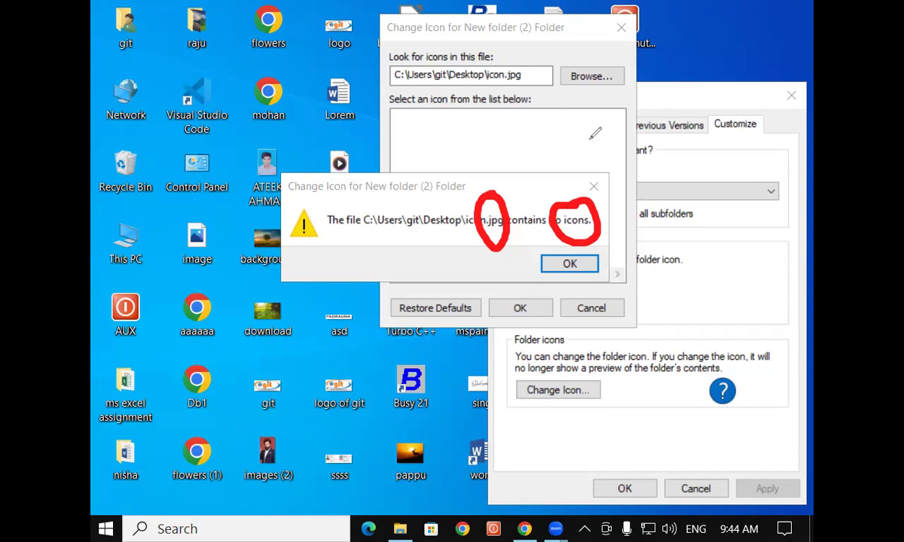
key("Escape")
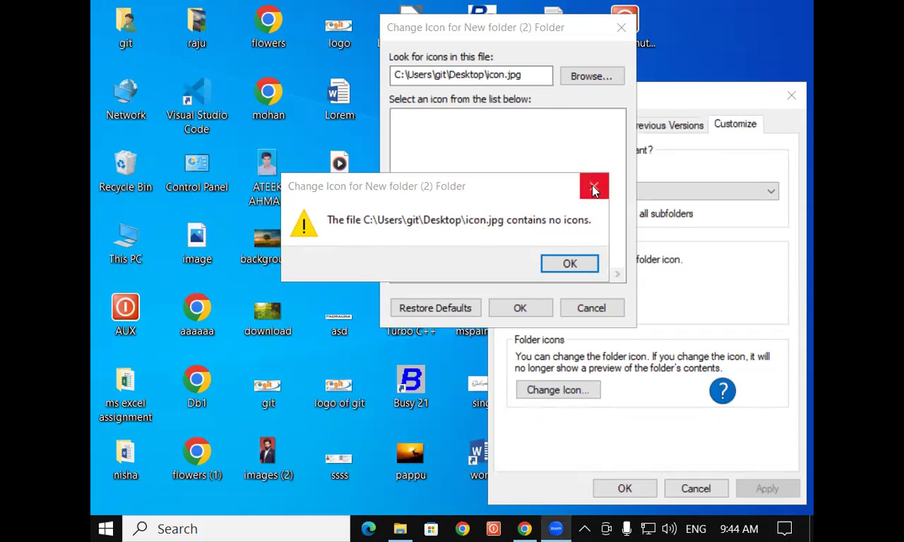
Step: Dismiss the message and close the icon chooser and the folder properties without applying a change
left_click(593, 189)
left_click(622, 27)
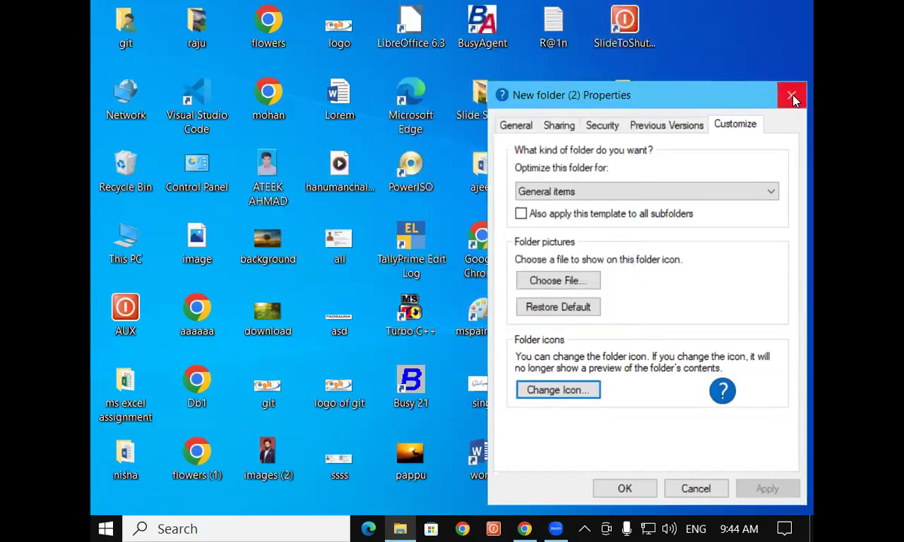
left_click(791, 96)
left_click(675, 241)
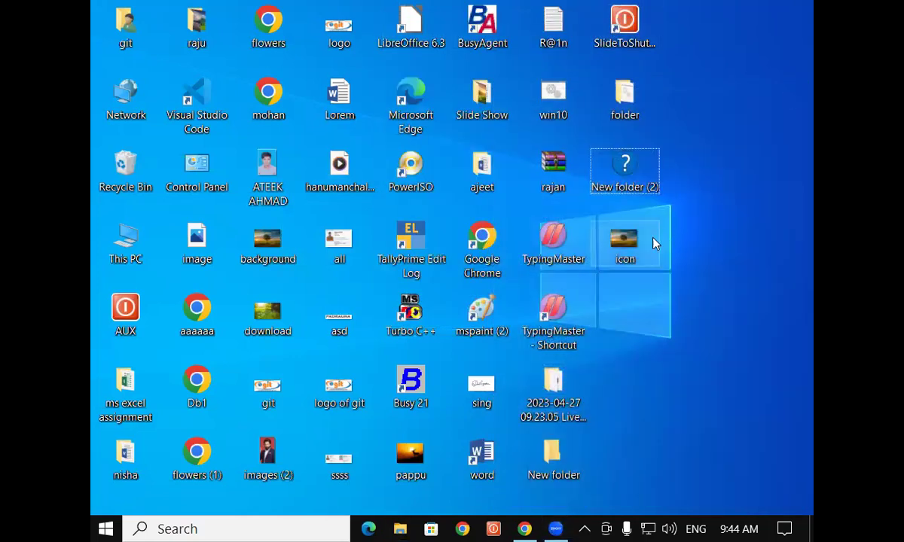
Step: Open the desktop picture named icon in Paint
left_click(624, 239)
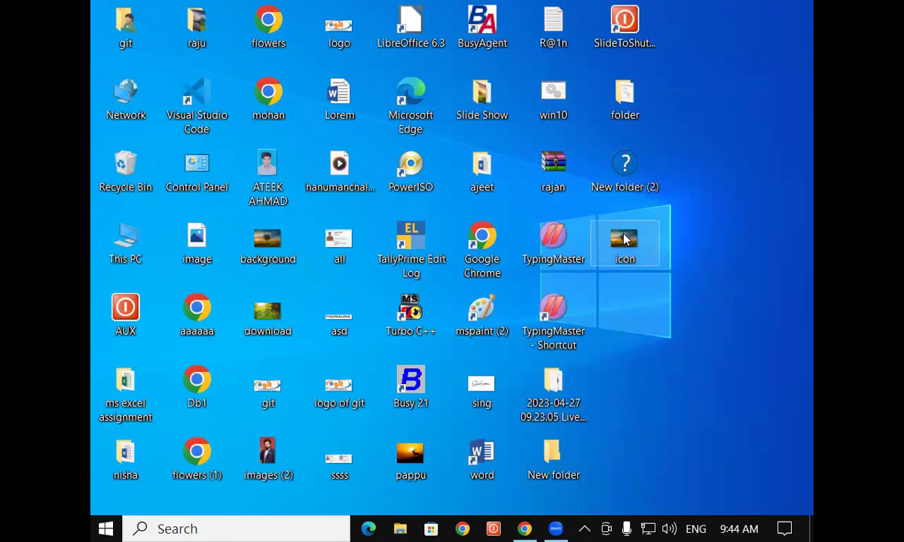
right_click(624, 239)
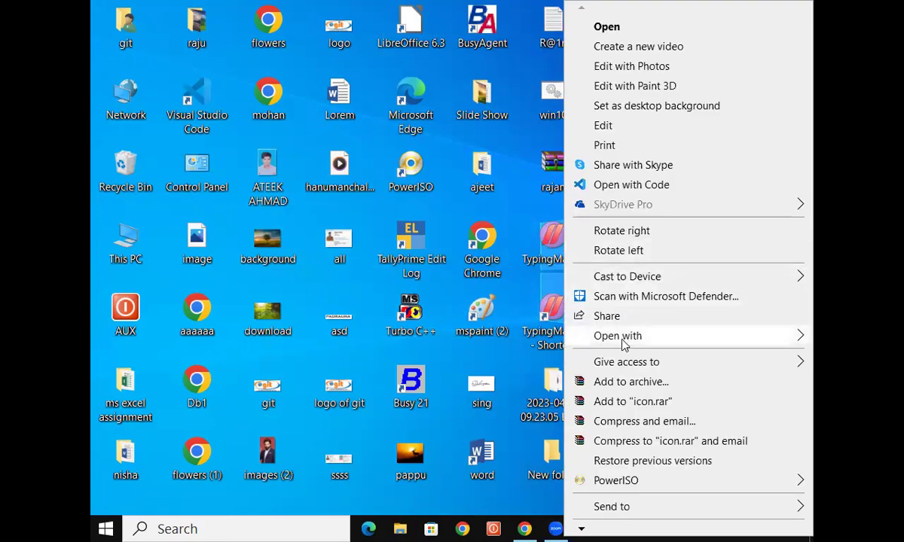
mouse_move(623, 342)
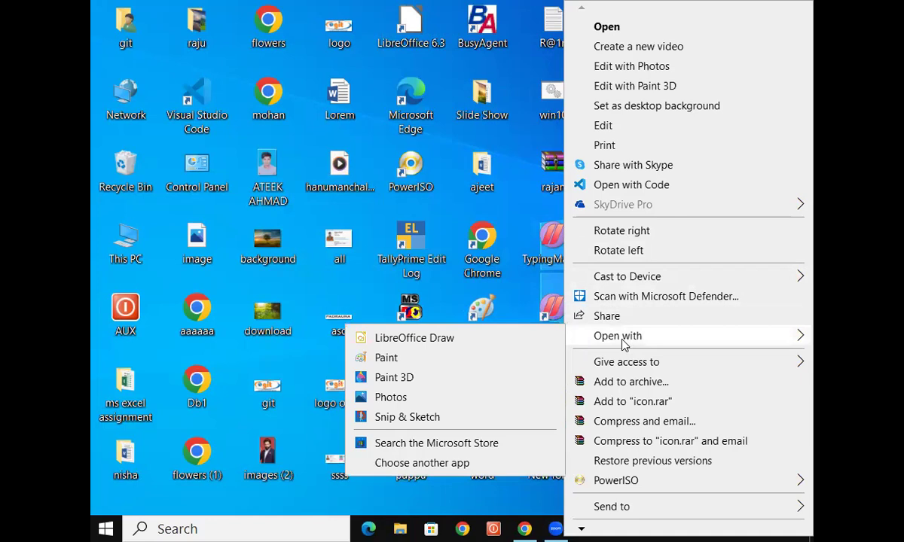
left_click(418, 359)
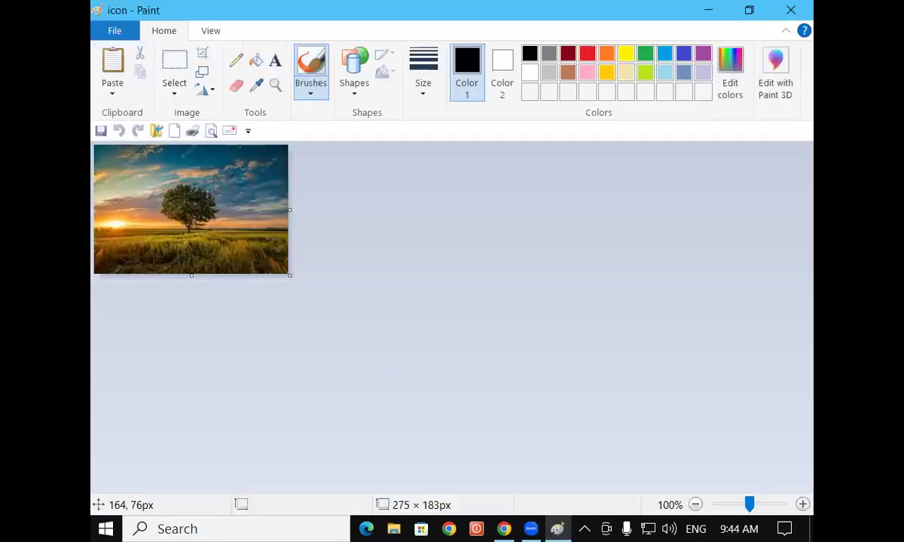
Step: Resize the picture to 100 by 100 pixels with the aspect ratio lock turned off
left_click(202, 75)
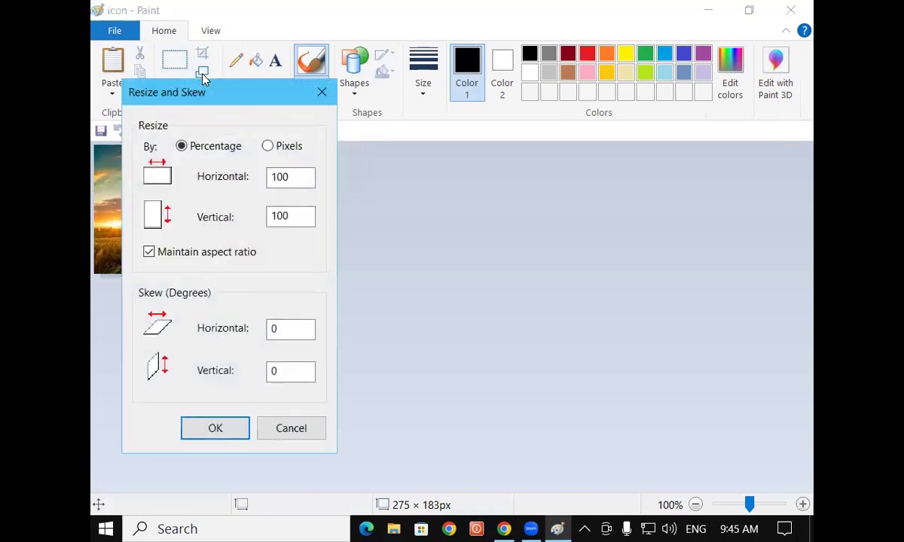
left_click(269, 148)
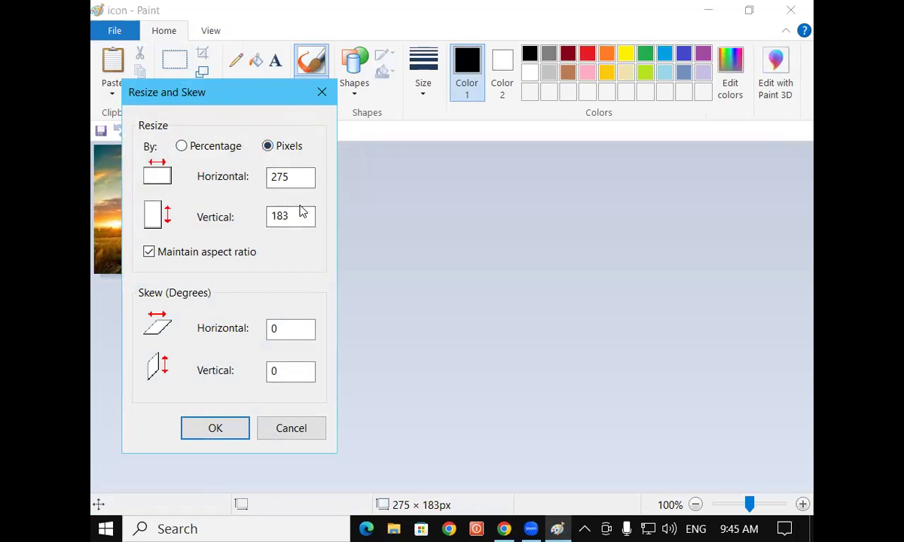
left_click(165, 254)
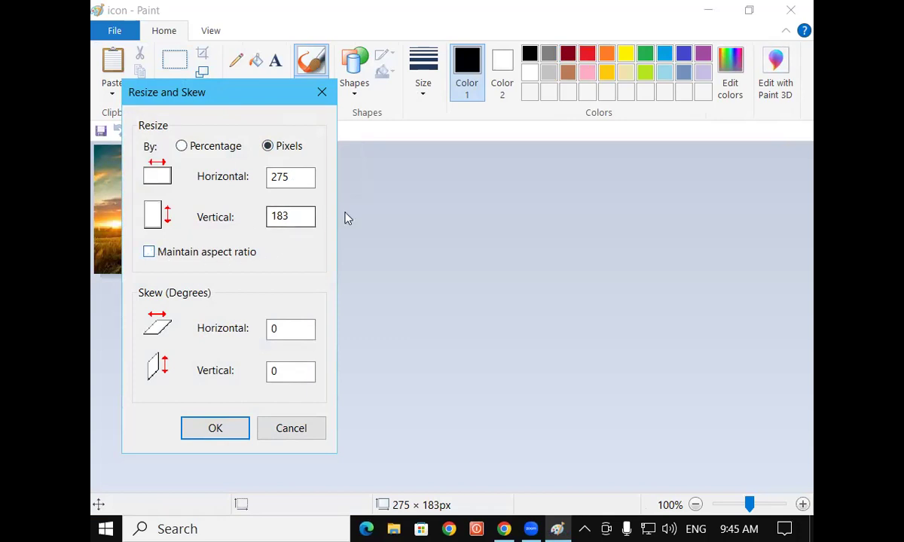
left_click_drag(283, 177, 235, 180)
type("100")
left_click(292, 216)
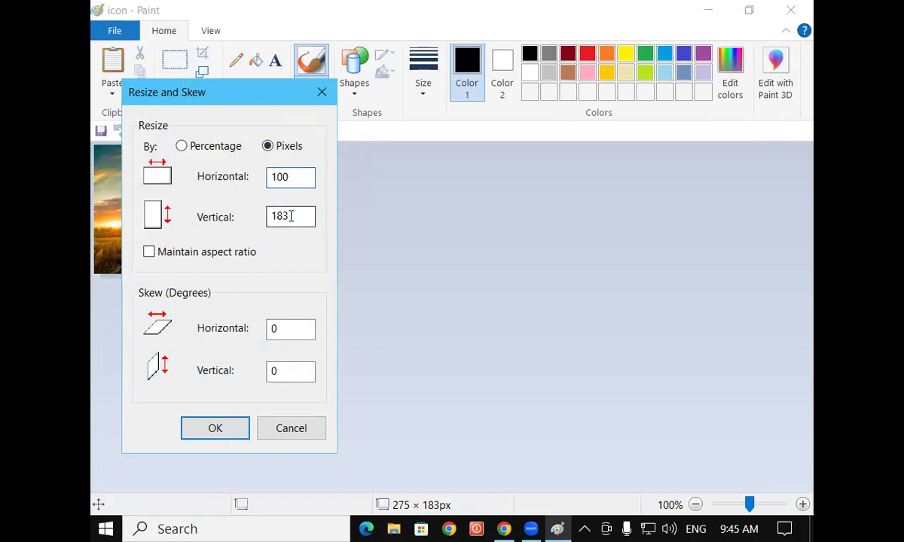
left_click_drag(293, 216, 257, 212)
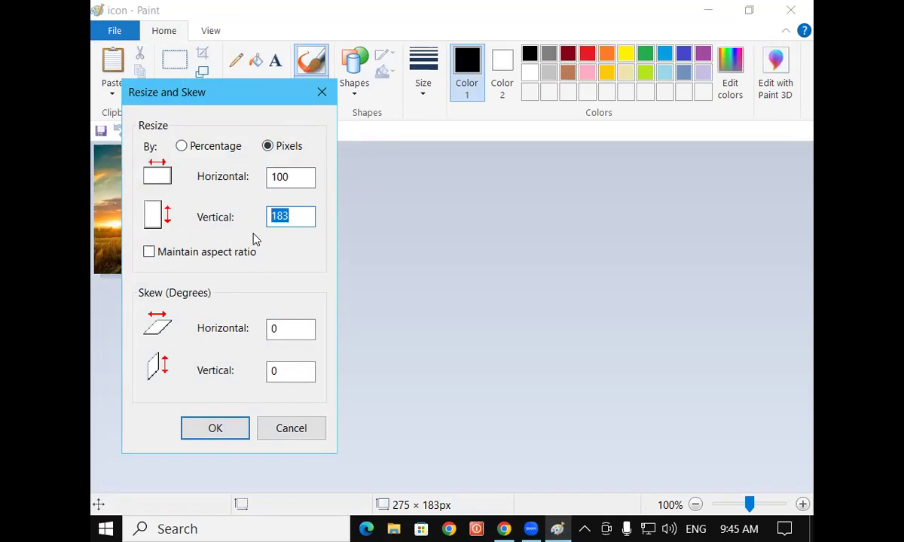
type("100")
left_click(216, 428)
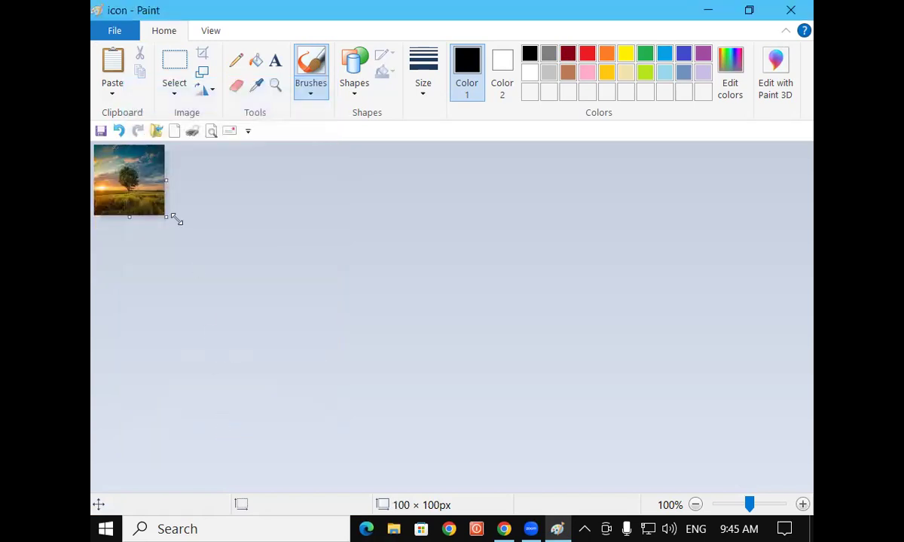
Step: Save the resized picture to the Desktop as the JPEG file "icon 2" and close Paint
left_click(115, 31)
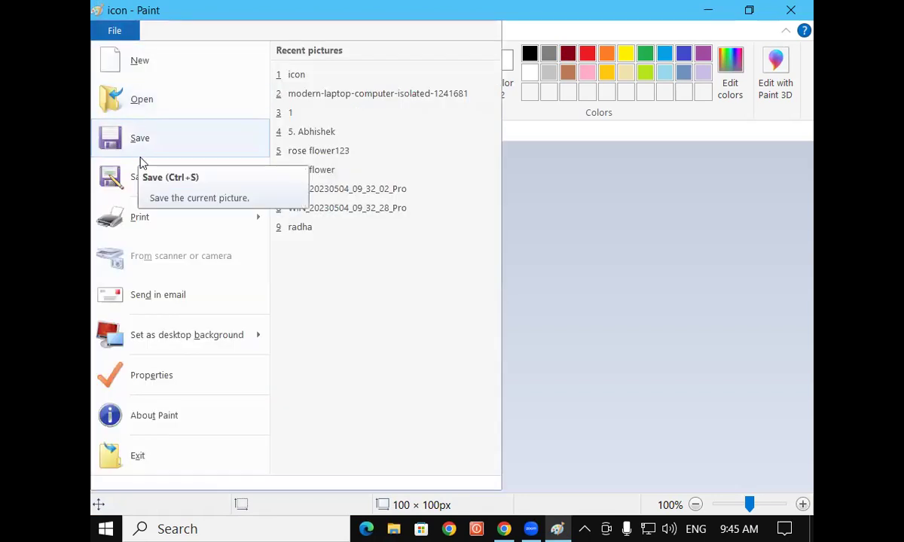
mouse_move(147, 184)
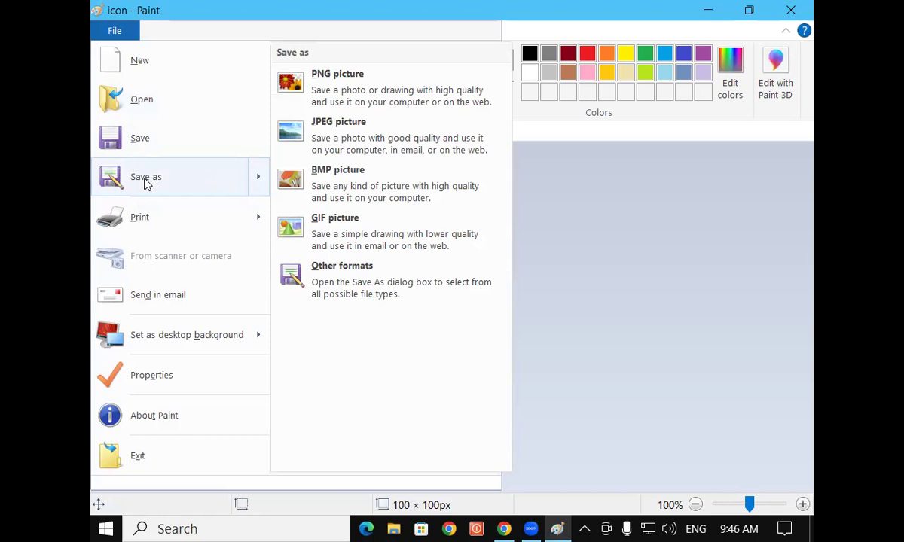
left_click(146, 178)
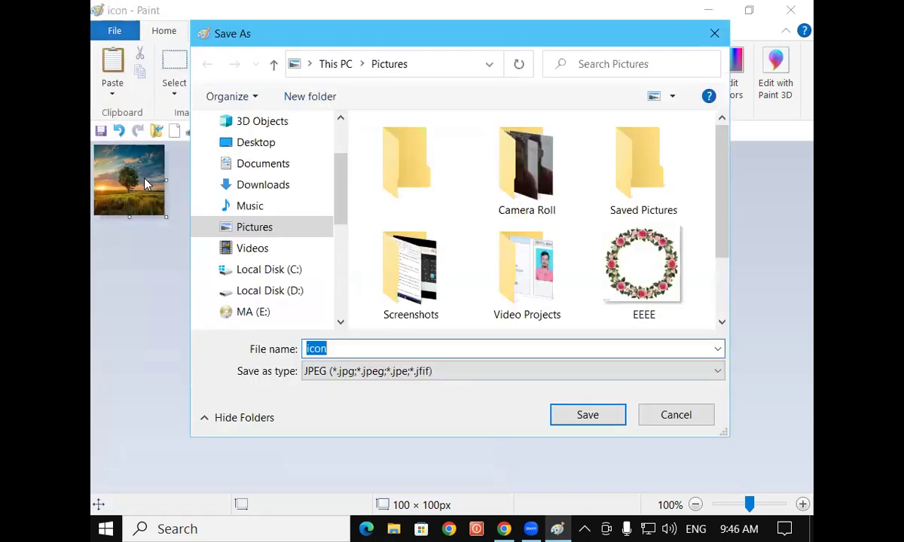
left_click(270, 148)
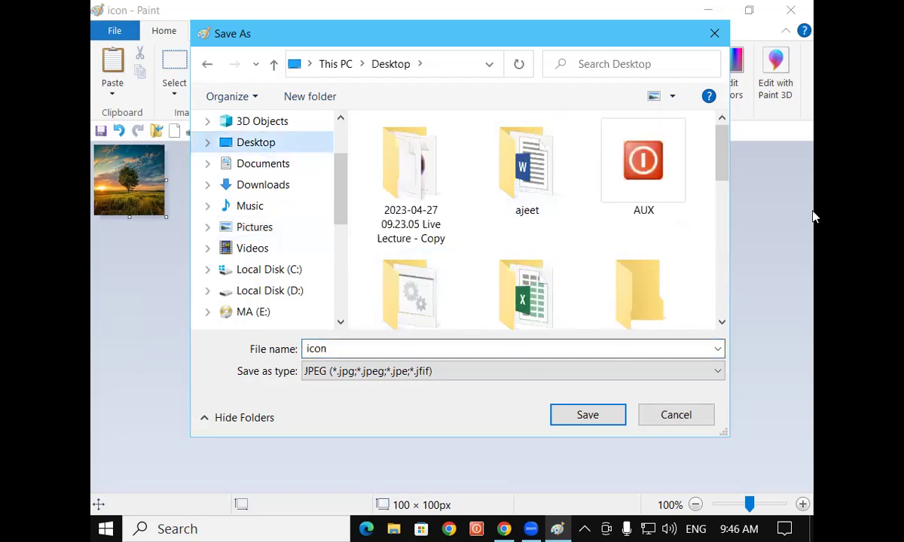
left_click_drag(721, 168, 723, 256)
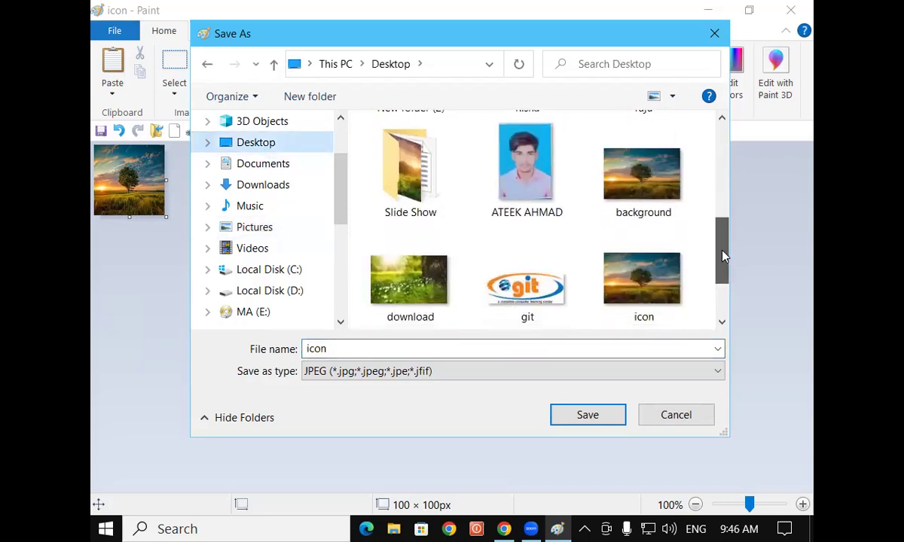
double_click(343, 351)
left_click(339, 351)
type("2")
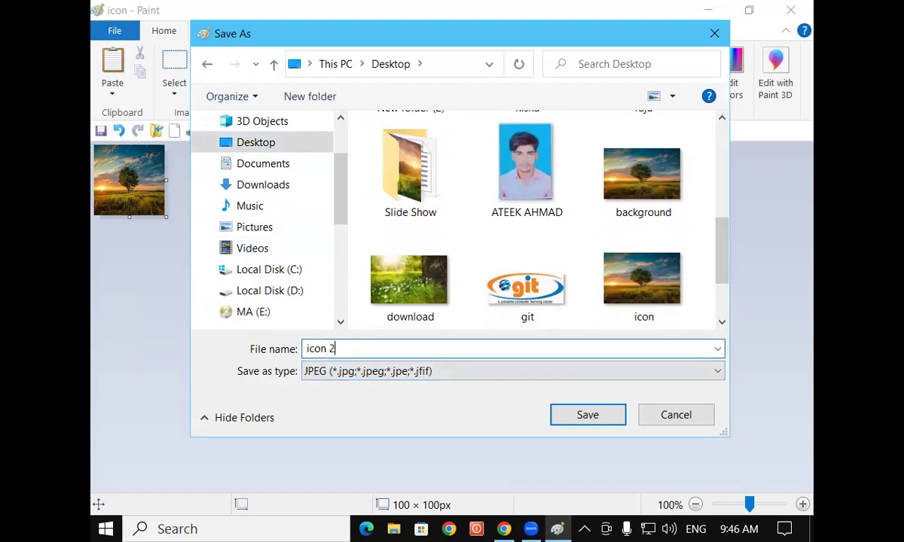
left_click(571, 426)
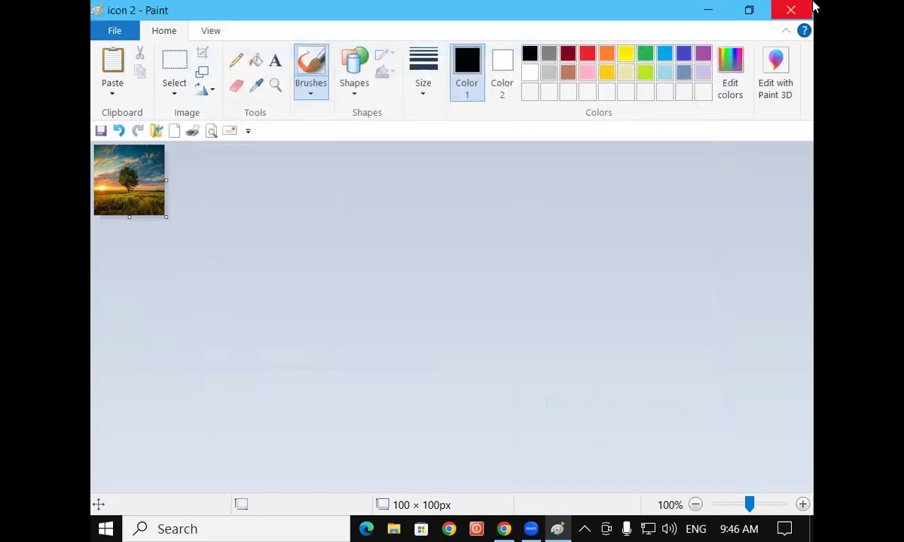
left_click(790, 10)
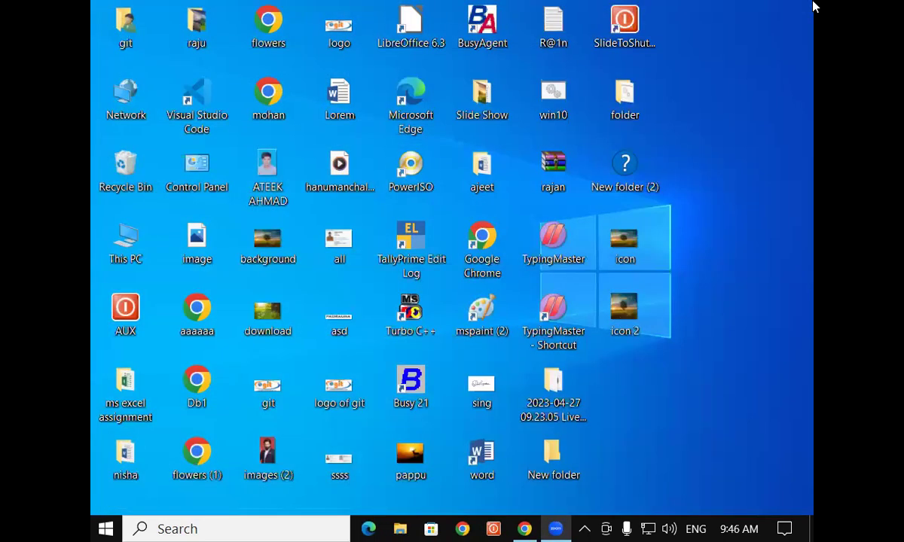
Step: Open the original desktop picture named icon in Paint again
mouse_move(624, 247)
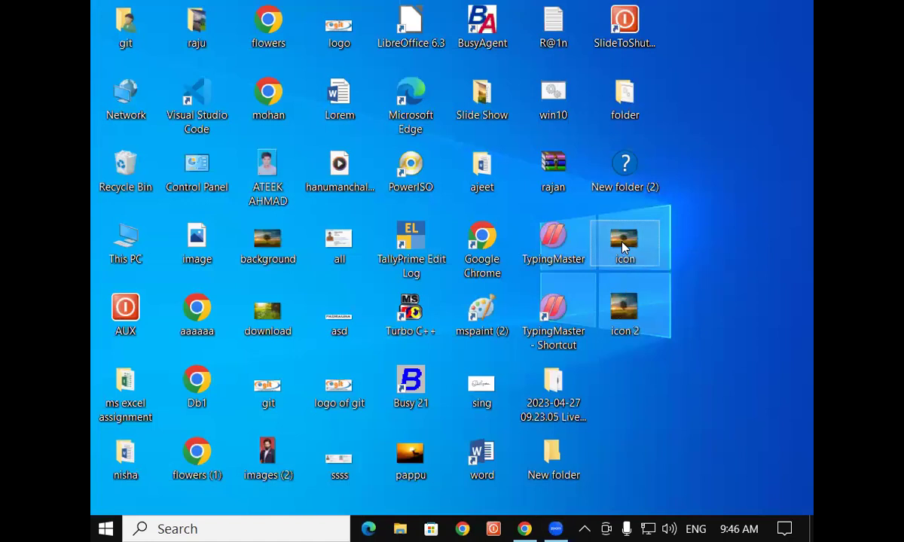
right_click(624, 247)
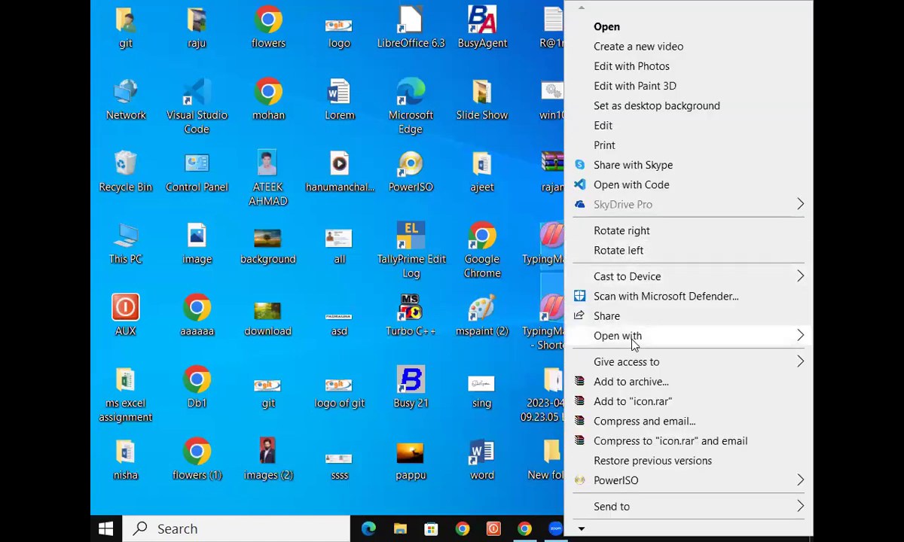
mouse_move(632, 344)
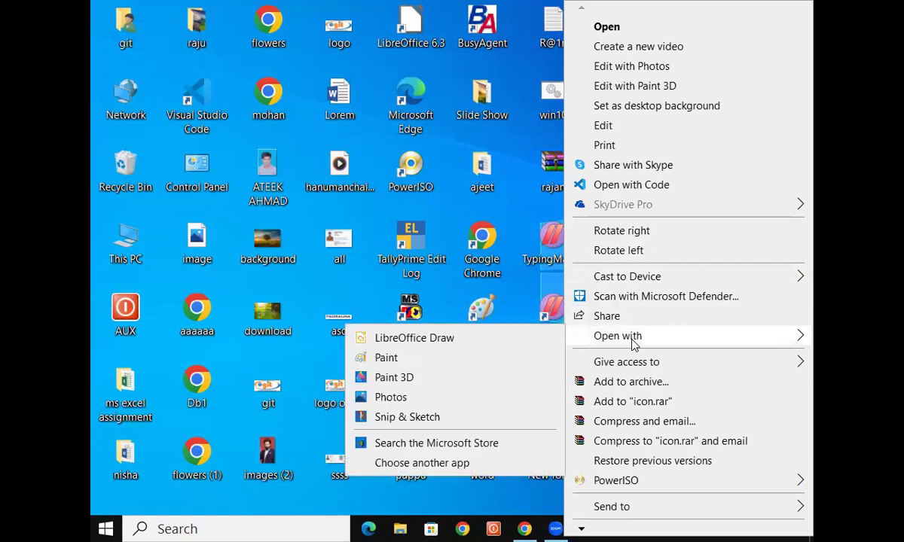
left_click(385, 358)
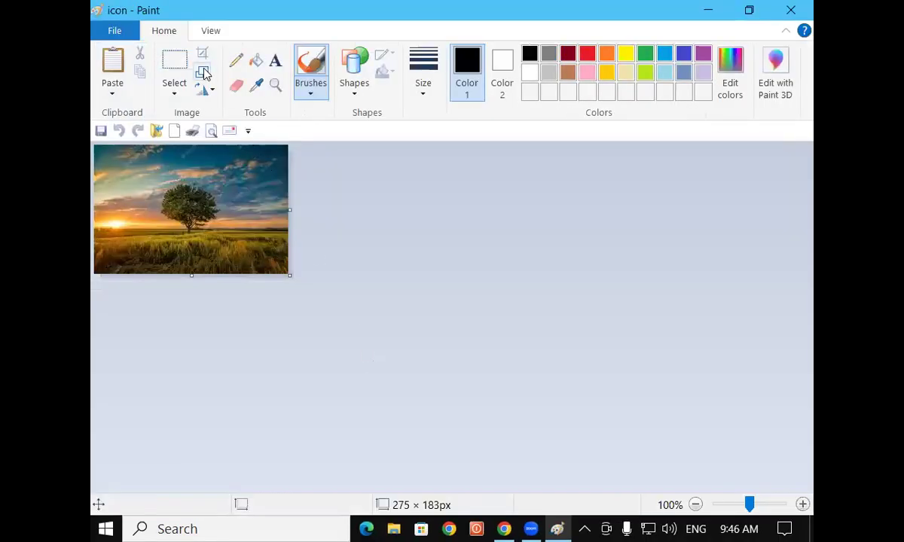
Step: Resize the reopened original to 100 pixels horizontally and 100 pixels vertically, without maintaining the aspect ratio
left_click(202, 72)
left_click(268, 147)
left_click(210, 260)
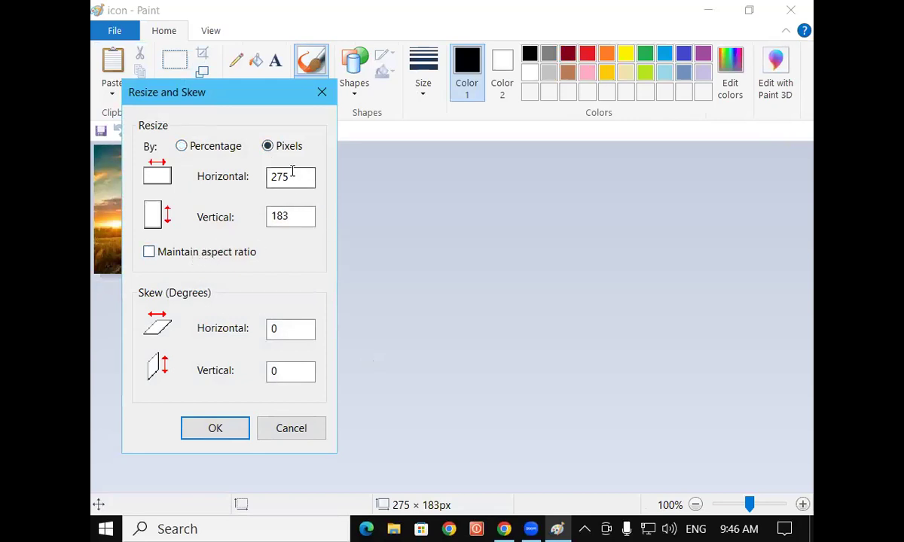
left_click_drag(292, 172, 243, 182)
type("11")
key("BackSpace")
type("00")
left_click_drag(295, 216, 261, 217)
type("100")
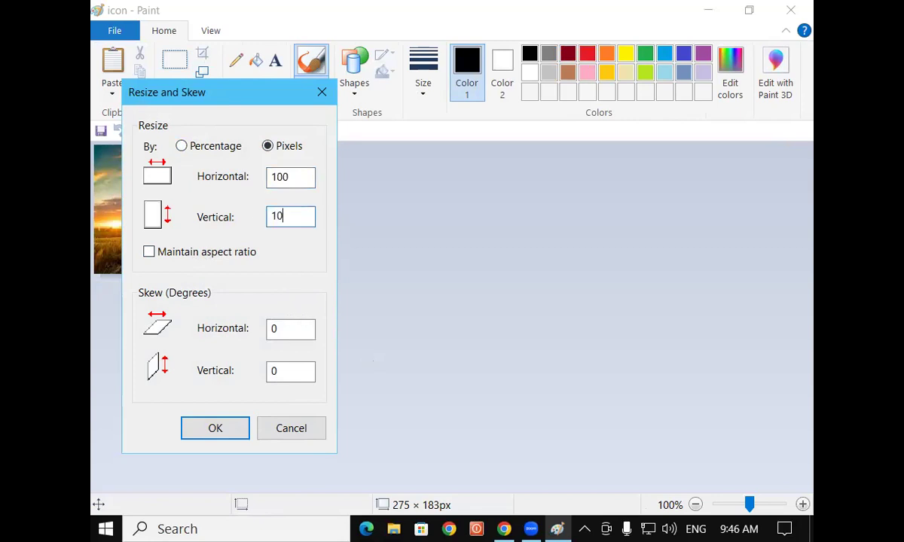
left_click(230, 431)
Step: Start saving the picture as a new Desktop file and name it "icon 3"
left_click(112, 34)
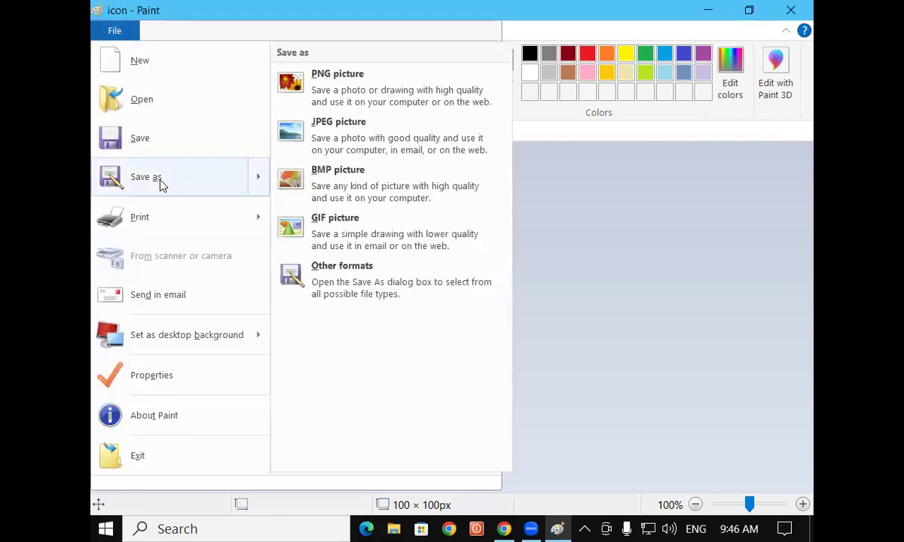
left_click(159, 181)
left_click(342, 347)
type("2")
key("BackSpace")
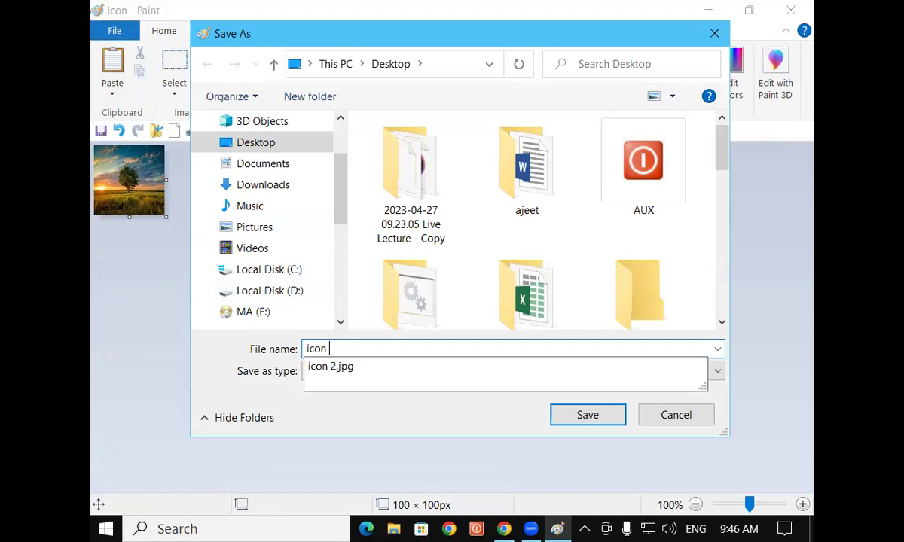
type("3")
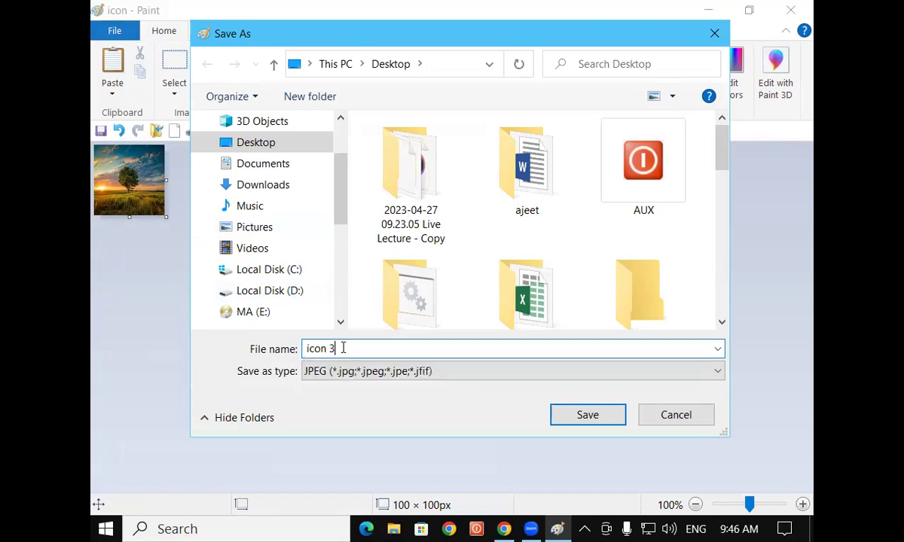
Step: Set the file type of icon 3 to 24-bit Bitmap (*.bmp;*.dib) and save it
left_click(308, 371)
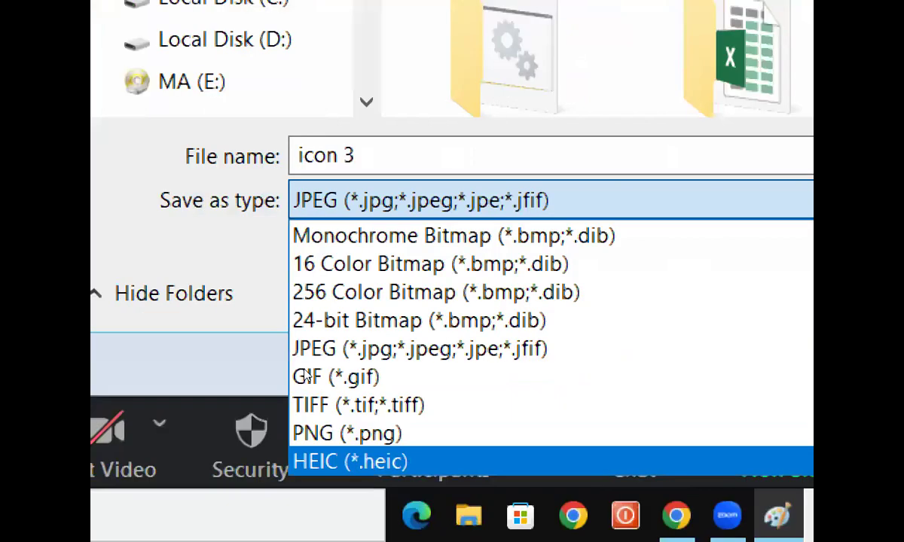
key("Escape")
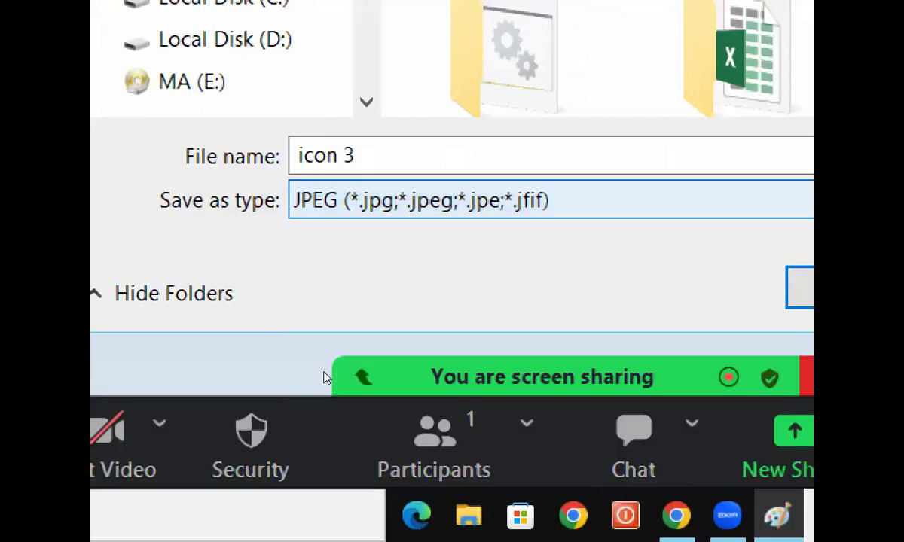
key("alt+Down")
key("Up")
key("Up")
key("Up")
key("Down")
key("Down")
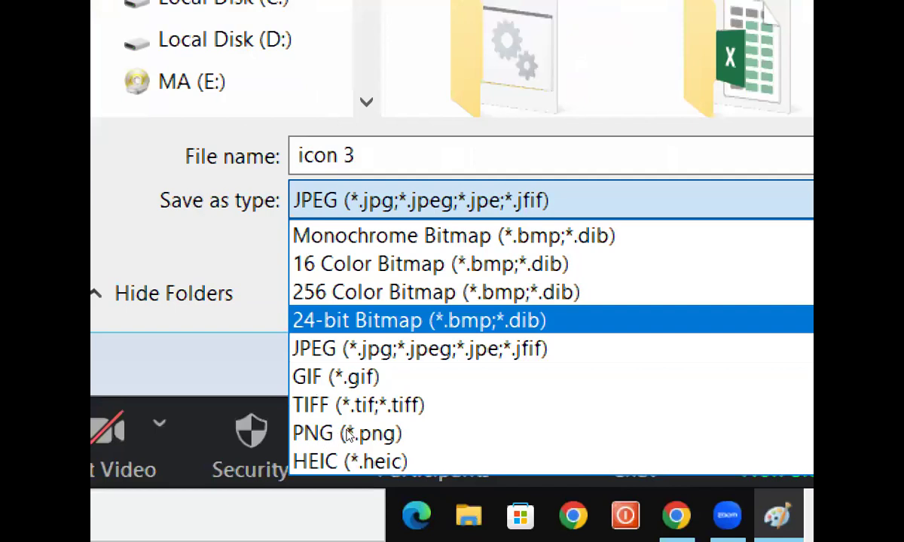
key("Return")
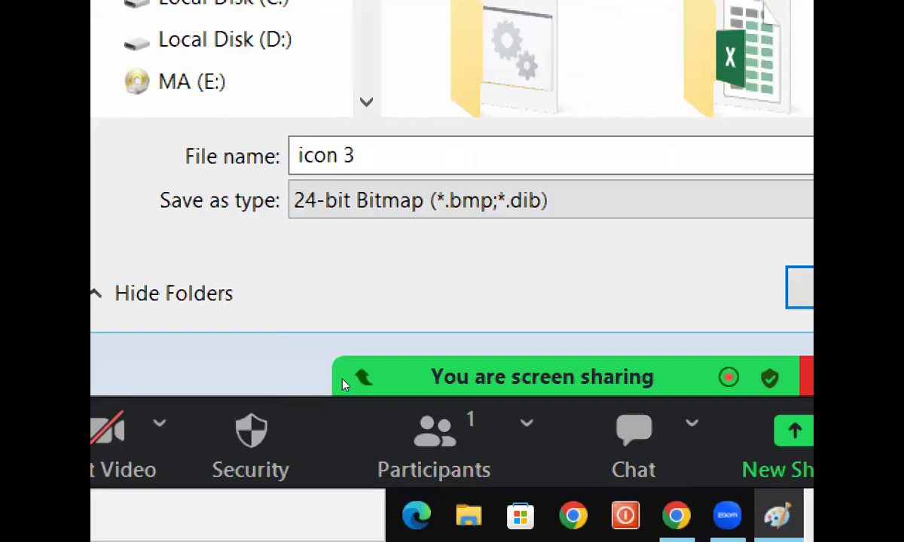
left_click(358, 189)
left_click(358, 190)
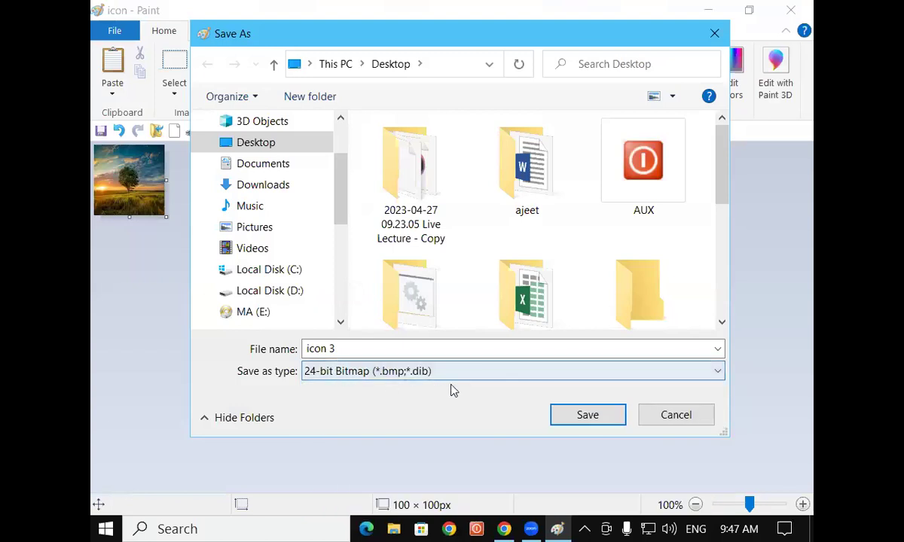
left_click(586, 415)
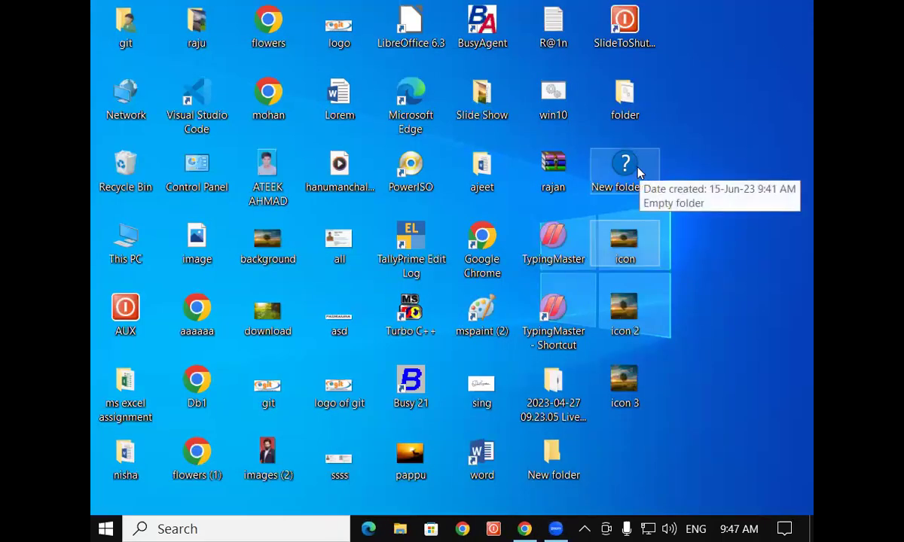
Step: Open the icon chooser from the customization properties of New folder (2) and start browsing for an icon file
right_click(597, 158)
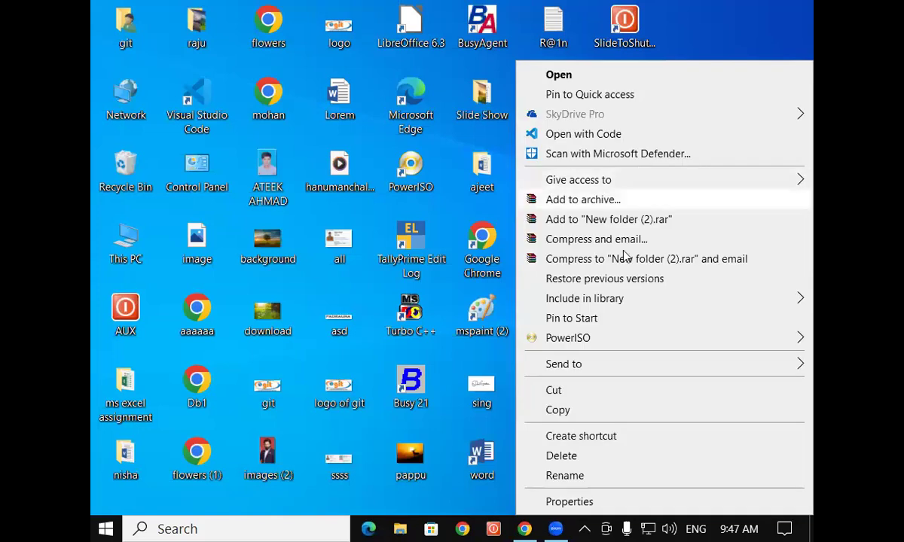
left_click(568, 502)
left_click(727, 127)
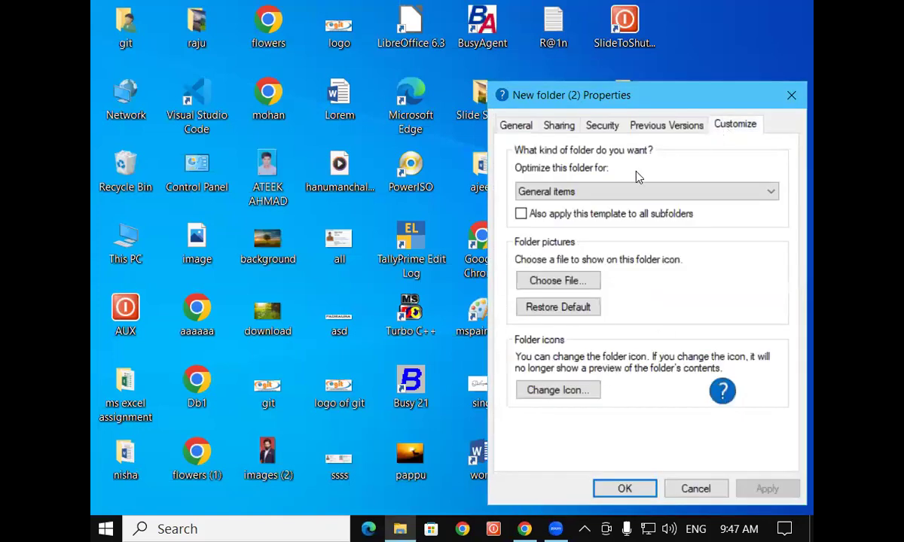
left_click(554, 392)
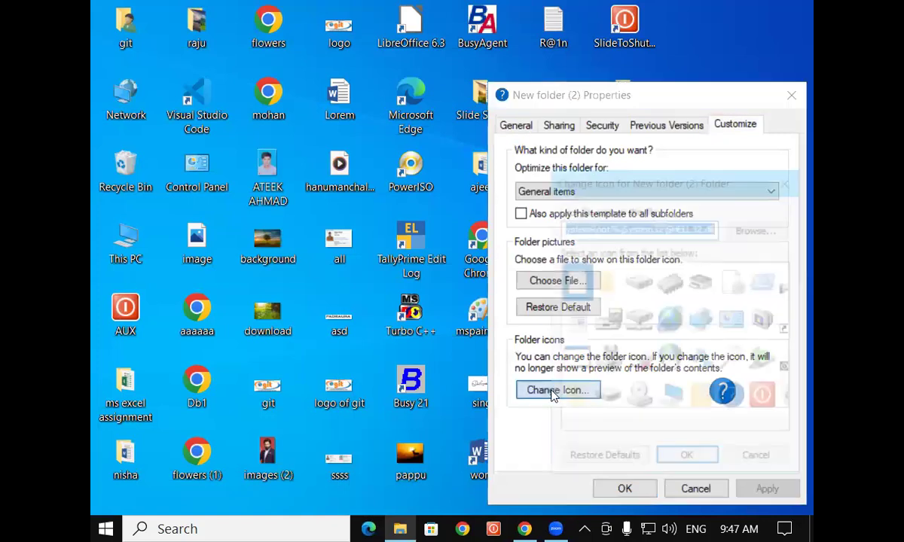
left_click_drag(690, 188, 515, 32)
left_click(576, 67)
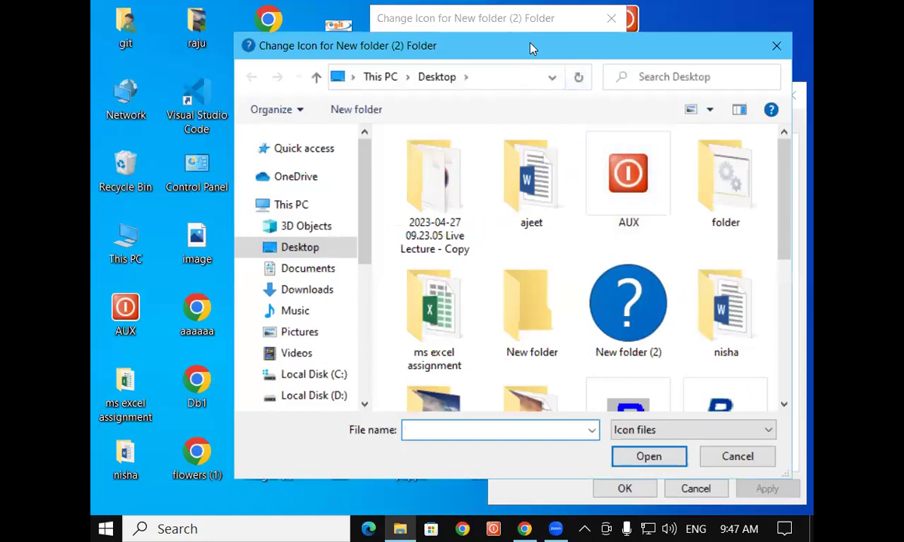
Step: Show all file types in the Desktop folder and open the icon 3 bitmap as the icon source
left_click_drag(529, 45, 476, 13)
scroll(313, 222, "down", 1)
left_click(287, 182)
scroll(553, 169, "down", 3)
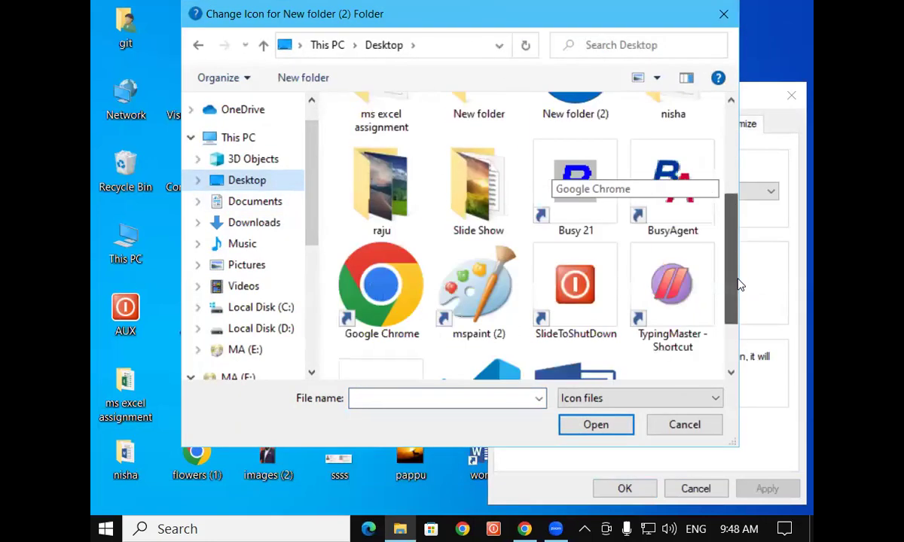
left_click(592, 399)
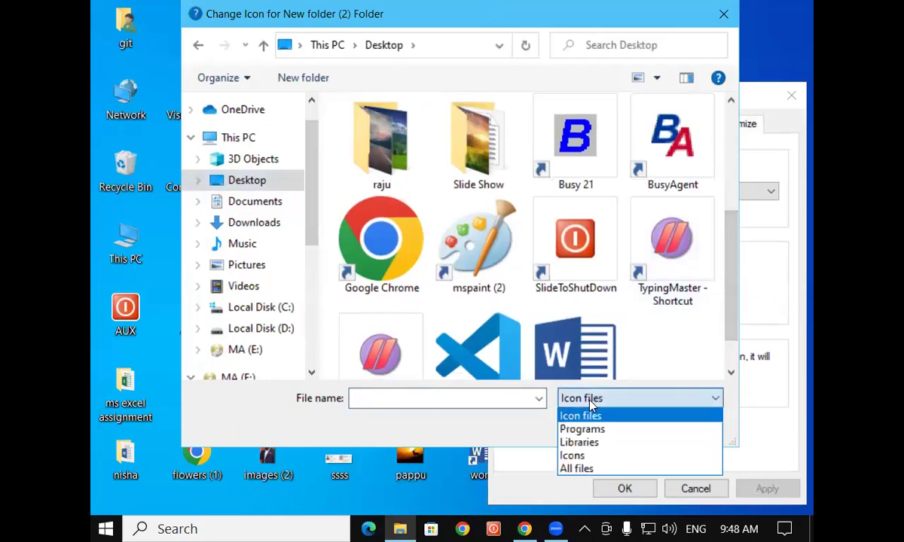
left_click(576, 469)
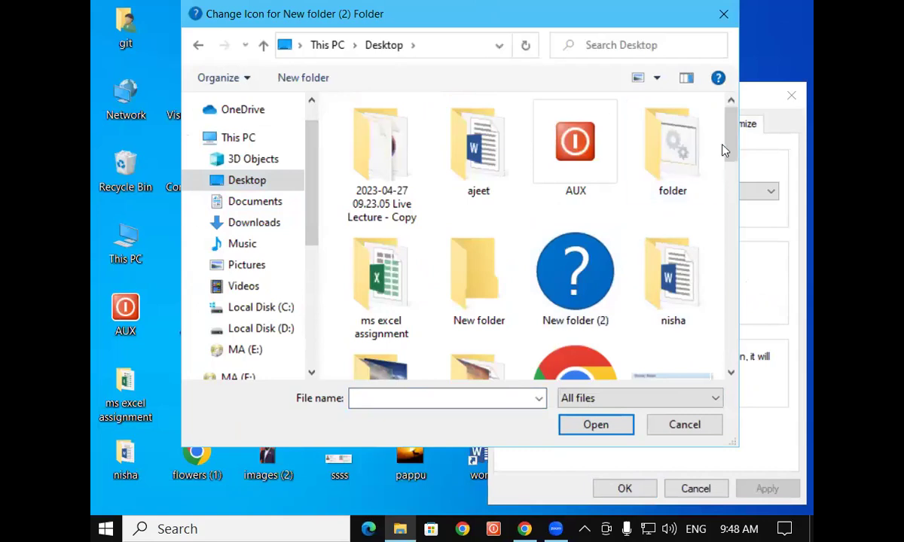
left_click_drag(729, 143, 736, 283)
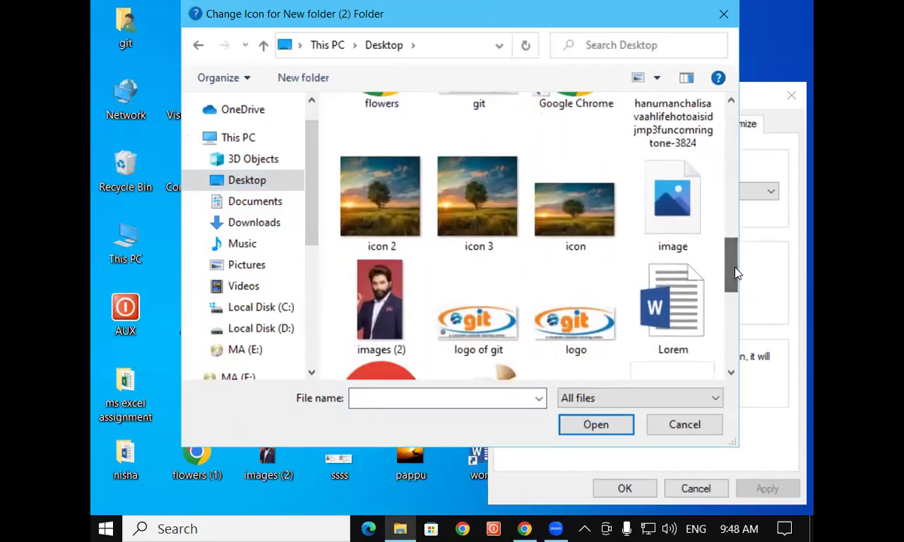
left_click(476, 218)
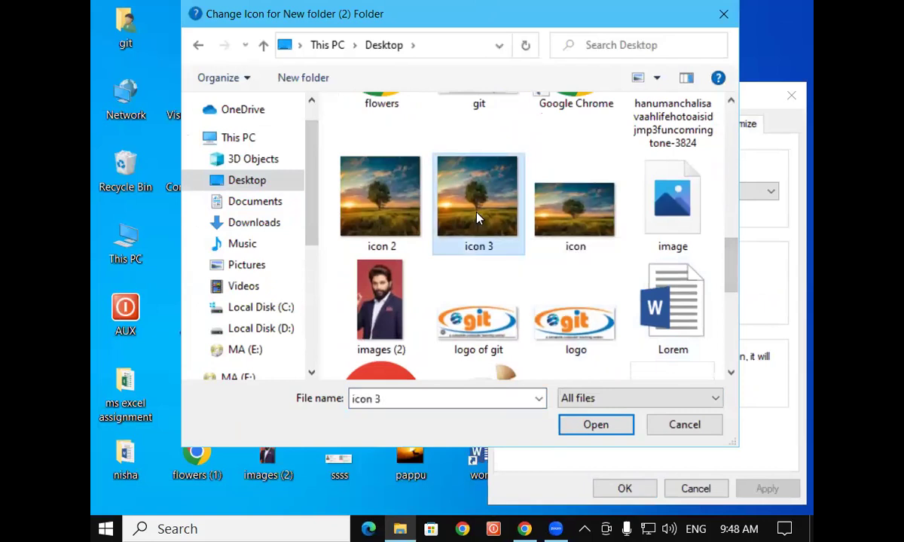
left_click(595, 425)
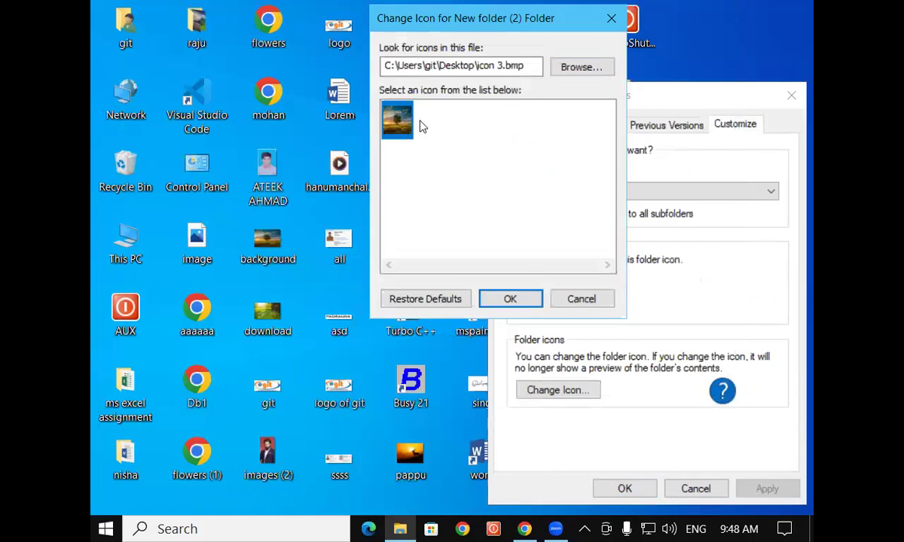
Step: Accept the icon 3 picture as the icon of New folder (2), apply it and close the folder's properties
left_click(511, 299)
left_click_drag(625, 89, 442, 7)
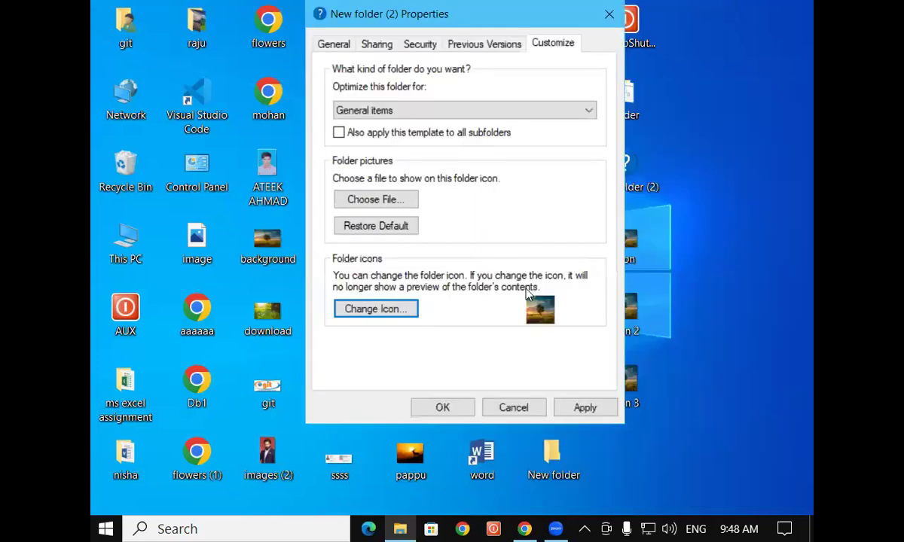
left_click(585, 410)
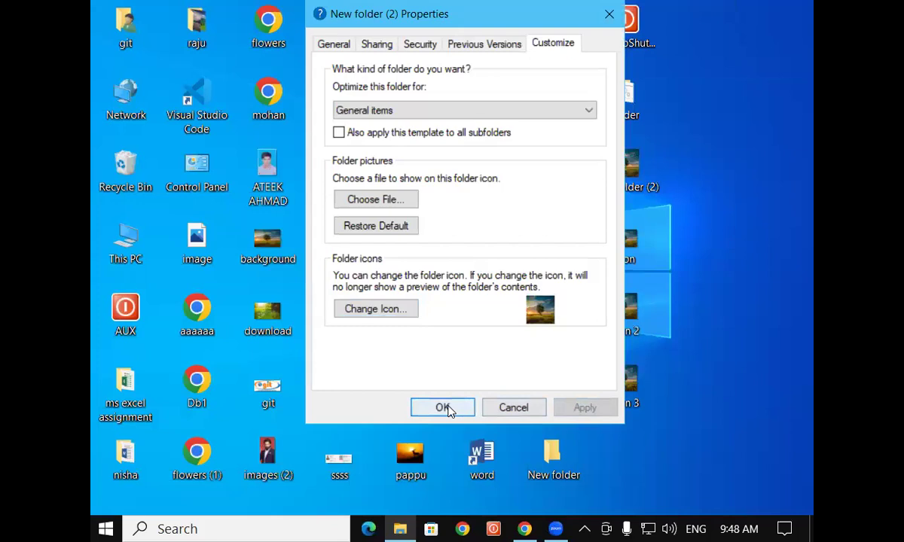
left_click(444, 408)
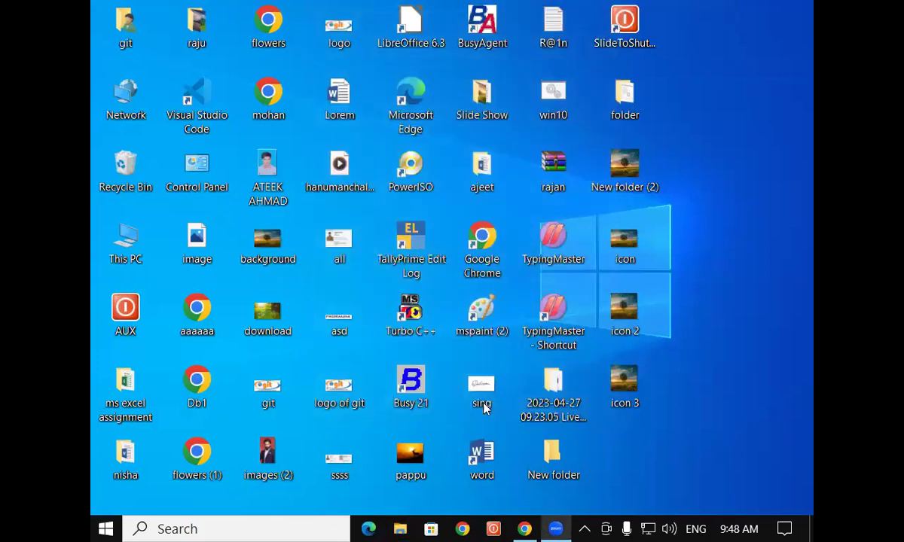
left_click(725, 172)
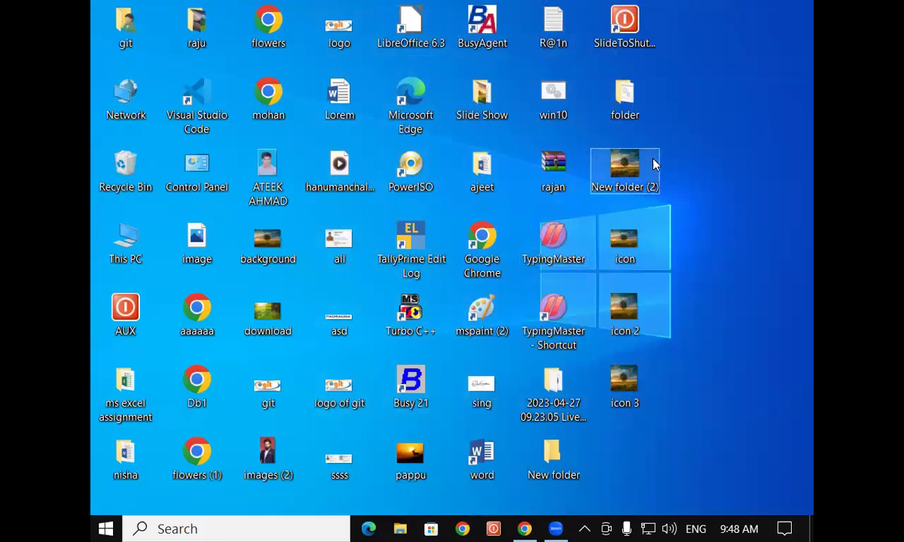
Step: Check the customized New folder (2) on the desktop, viewing the icon picture and the folder's contents before closing both
mouse_move(609, 187)
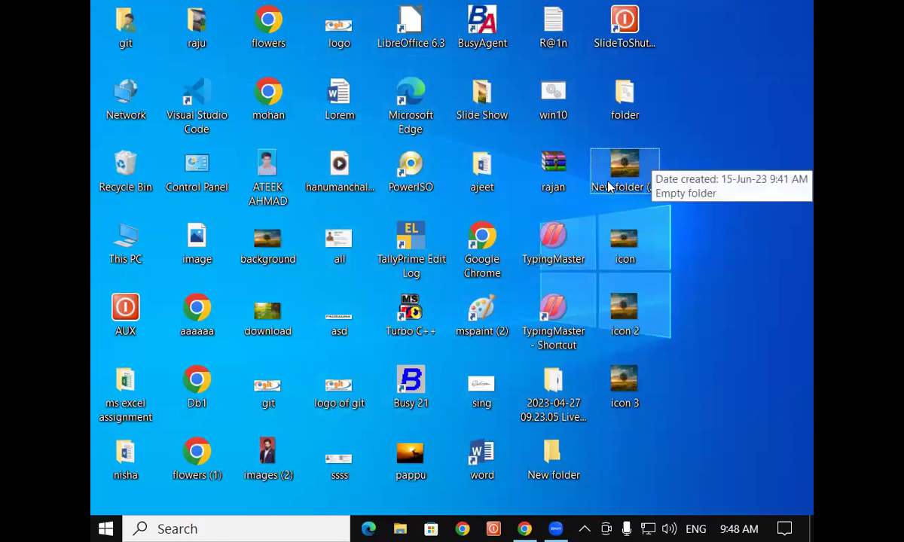
double_click(635, 244)
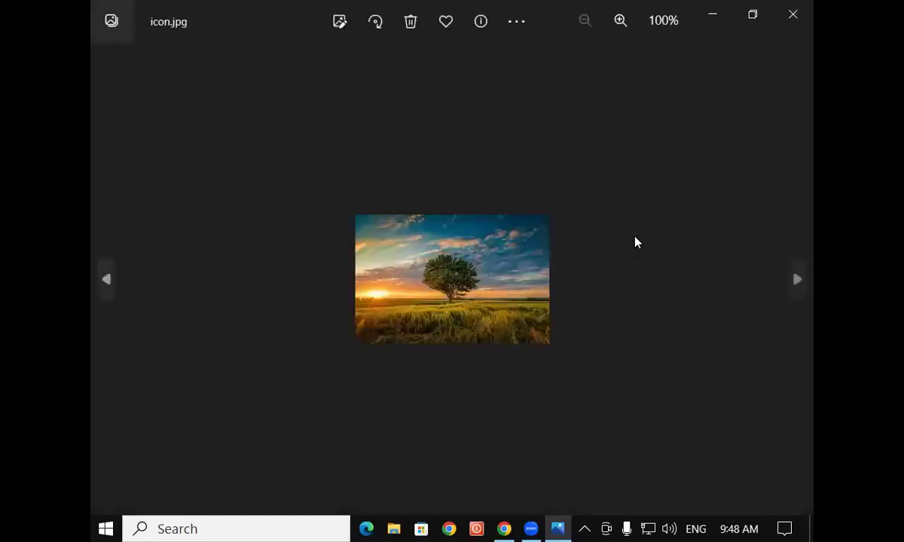
left_click(793, 14)
double_click(624, 167)
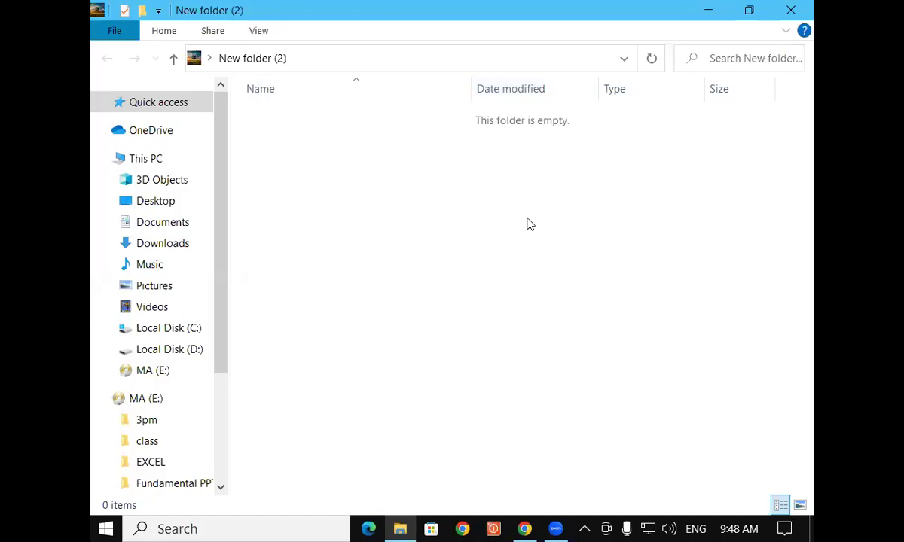
left_click(806, 8)
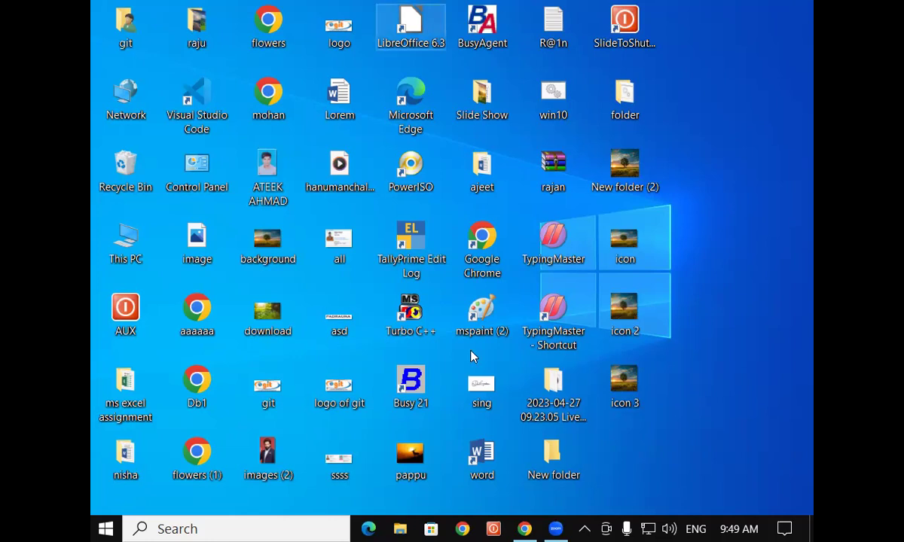
Step: Draw a red double arrowhead over the desktop, erase it and leave drawing mode
mouse_move(357, 214)
left_mouse_down()
mouse_move(389, 236)
mouse_move(354, 259)
left_mouse_up()
mouse_move(381, 209)
left_mouse_down()
mouse_move(423, 231)
mouse_move(385, 264)
left_mouse_up()
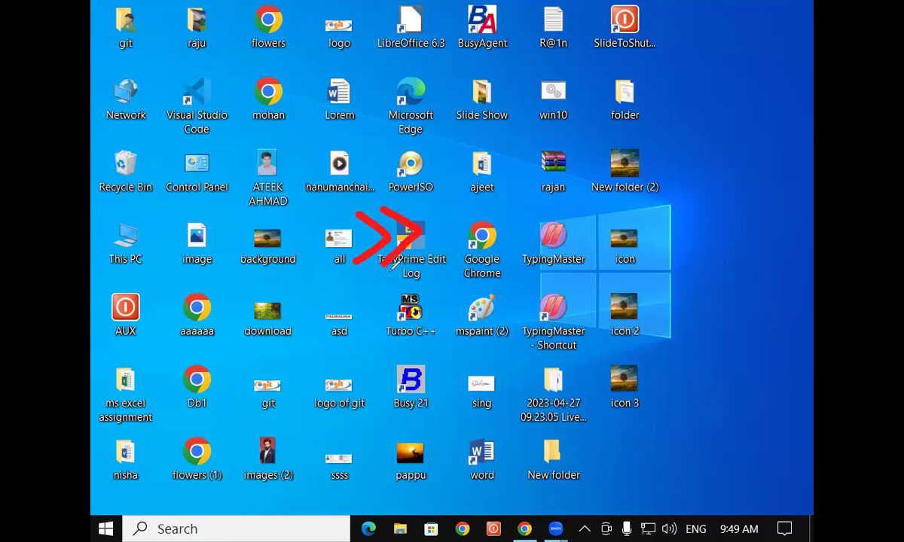
key("e")
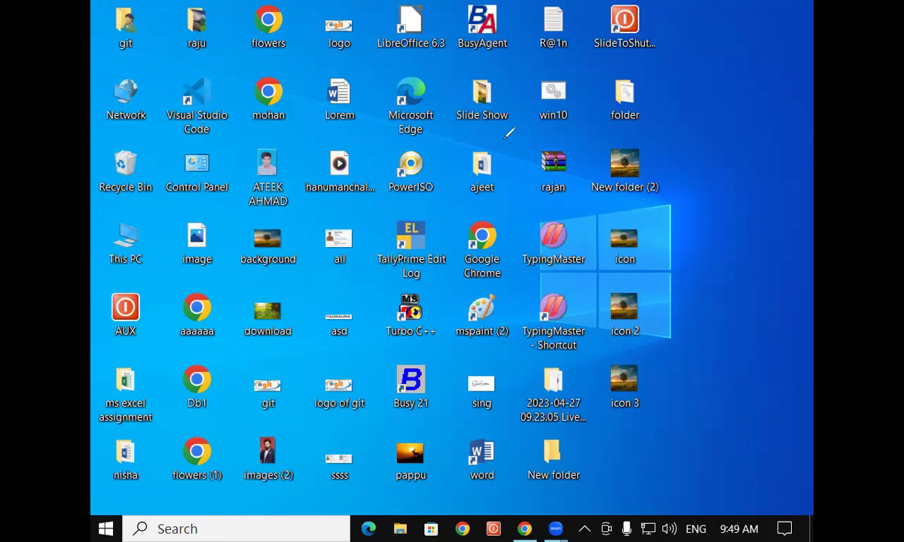
key("Escape")
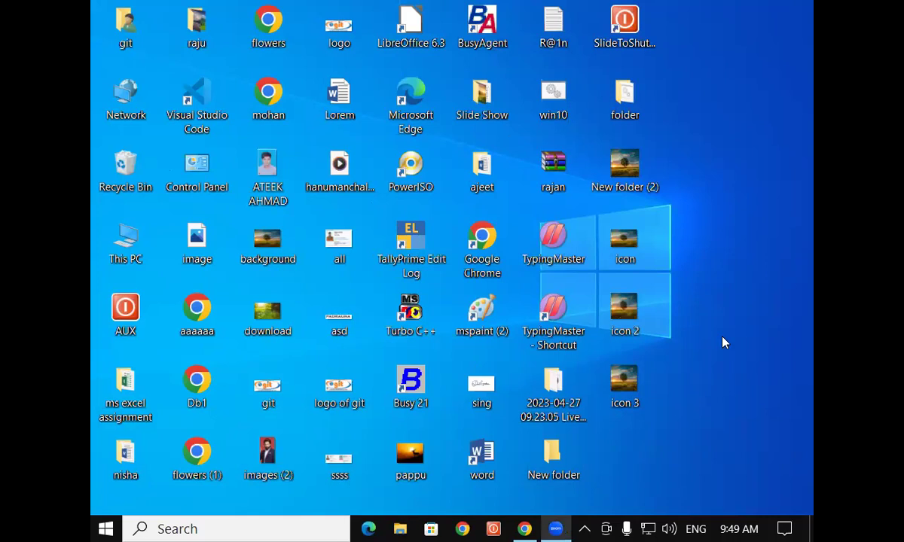
Step: Launch Notepad with the Run command, maximize its empty window and close it
key("super+r")
key("Return")
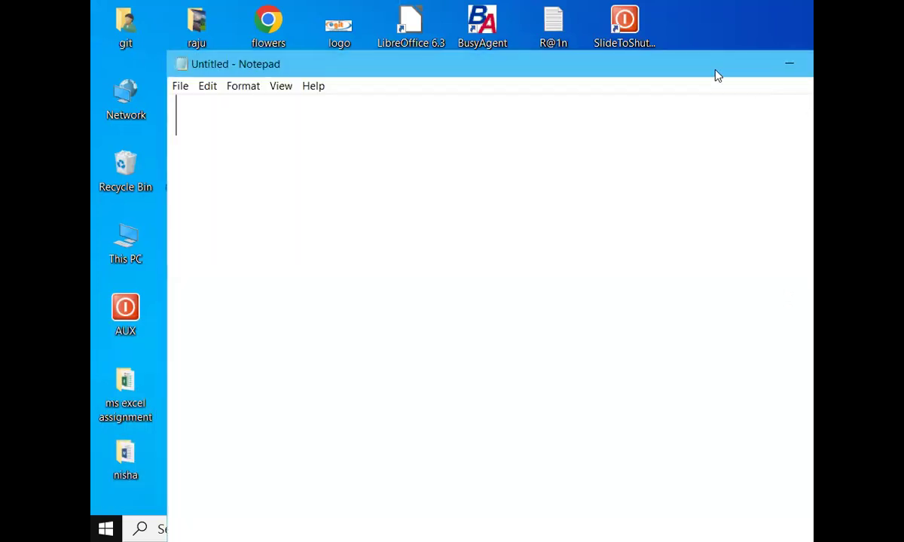
left_click_drag(696, 59, 685, 7)
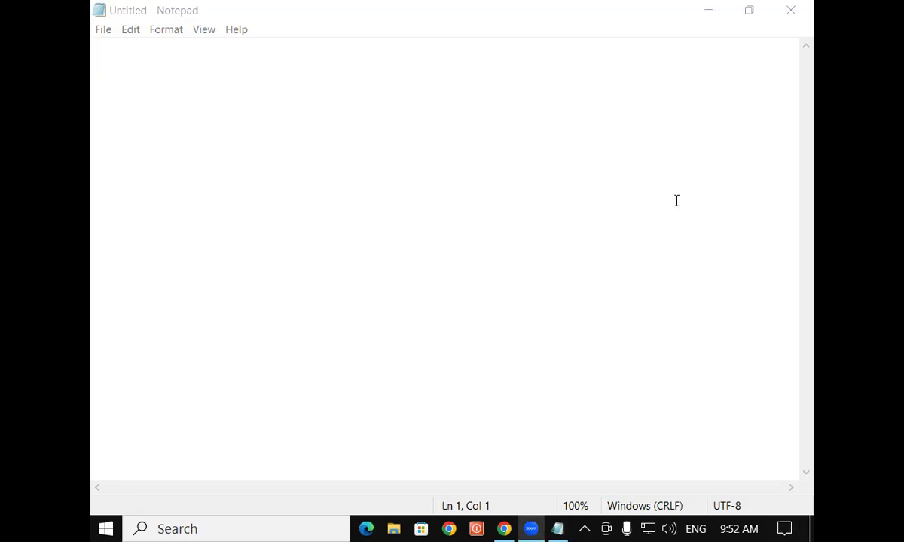
left_click(805, 9)
Step: View the icon chooser in the customization properties of the desktop folder named folder, and close the chooser
right_click(626, 98)
mouse_move(644, 299)
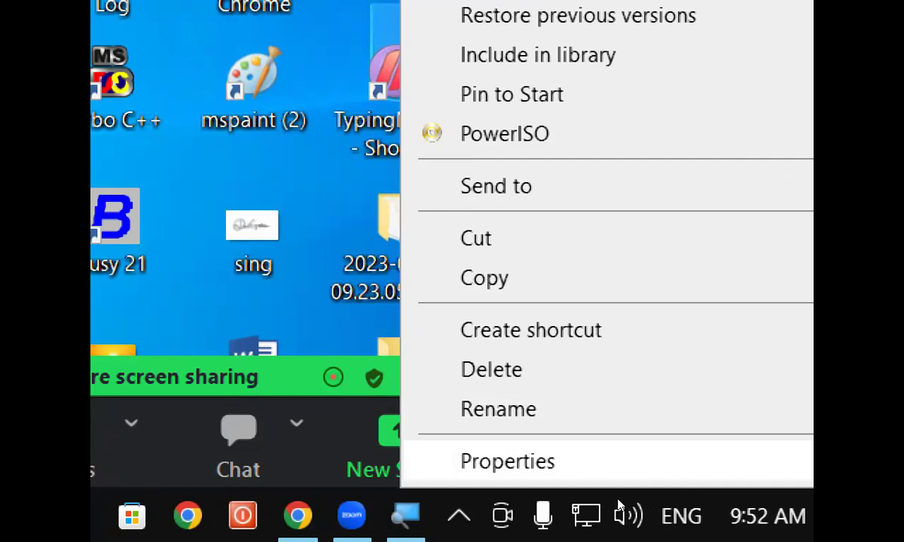
key("Return")
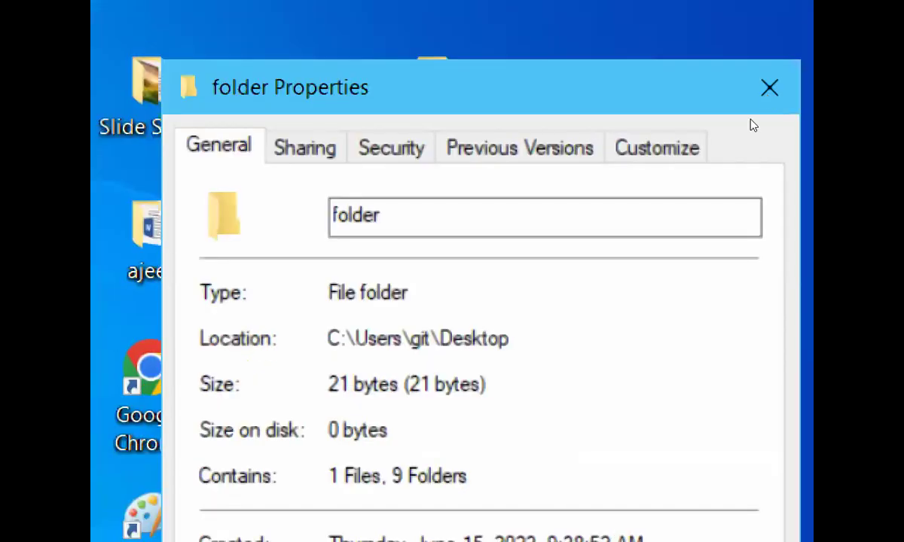
key("ctrl+shift+Tab")
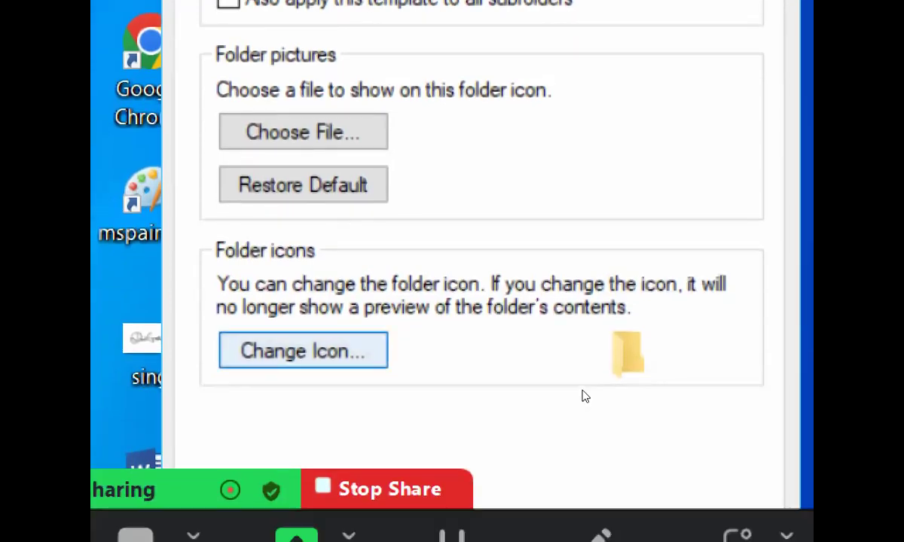
key("Return")
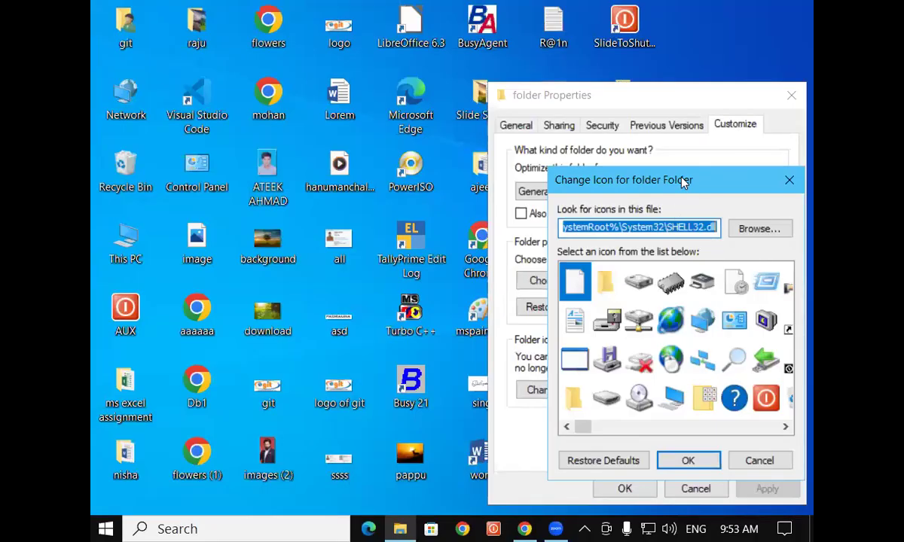
left_click_drag(681, 183, 566, 42)
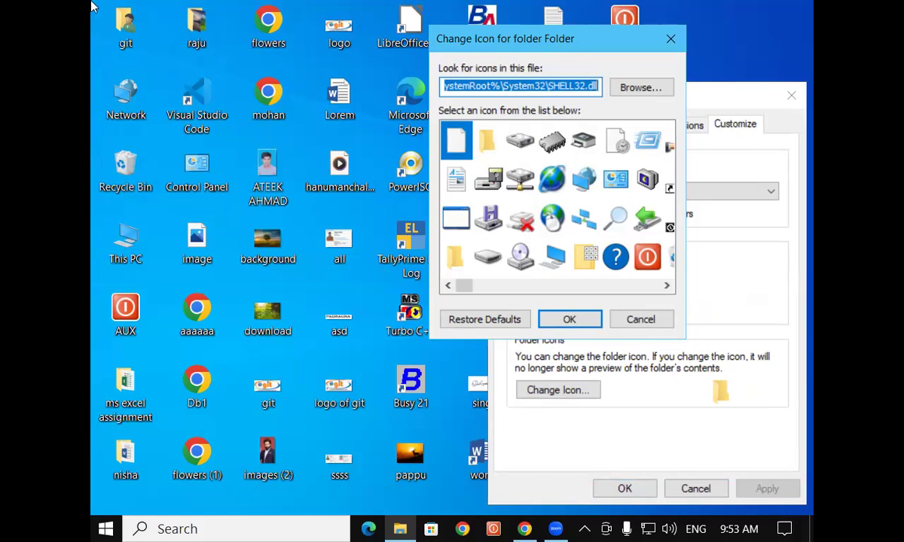
left_click(664, 43)
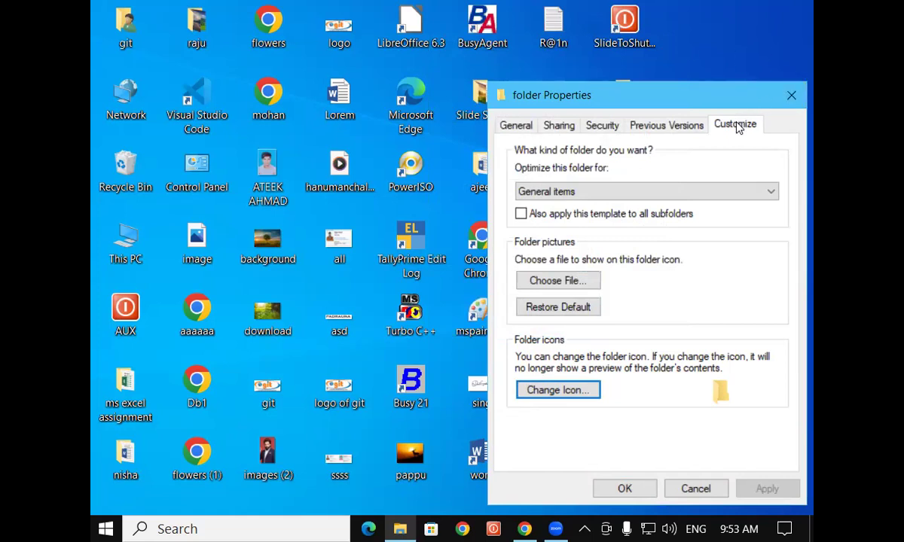
Step: Try the blank-page icon for the folder named folder, cancel its properties and refresh the desktop
left_click_drag(728, 93, 668, 11)
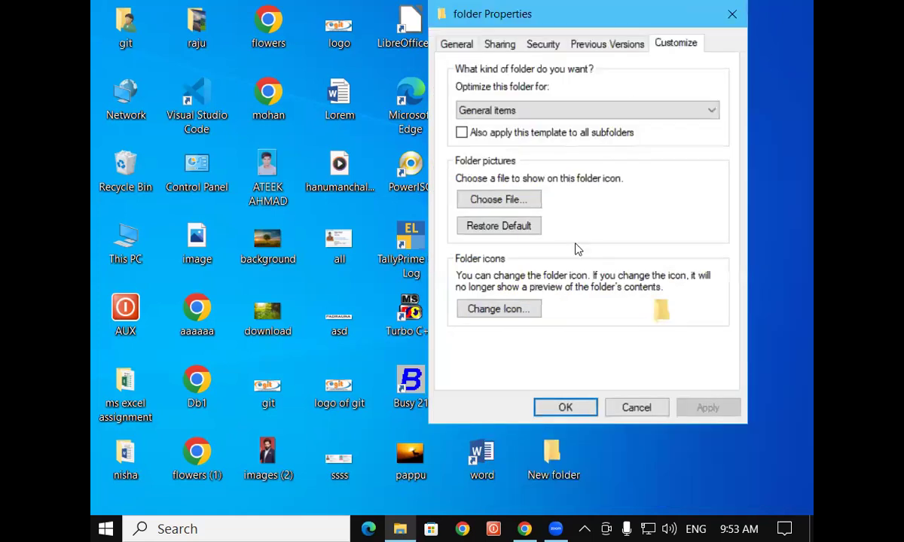
left_click(510, 313)
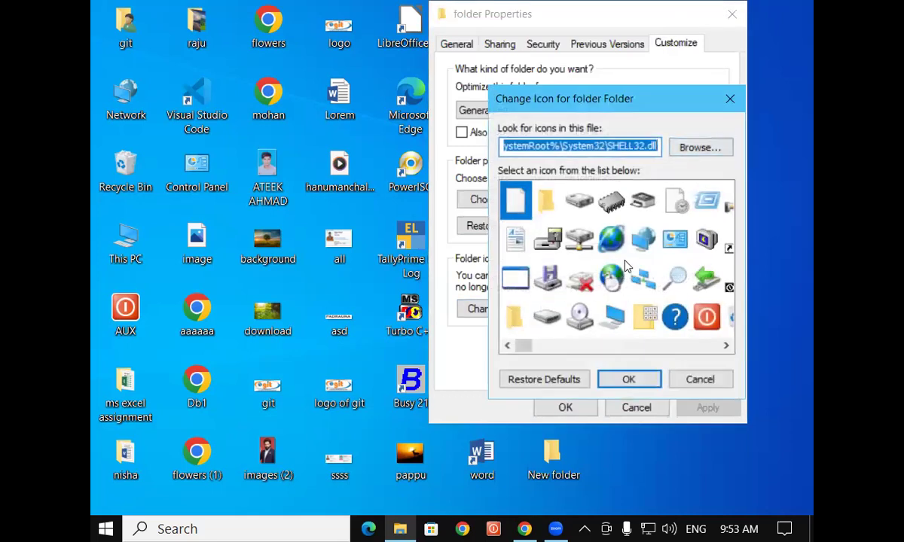
left_click(625, 379)
left_click(705, 408)
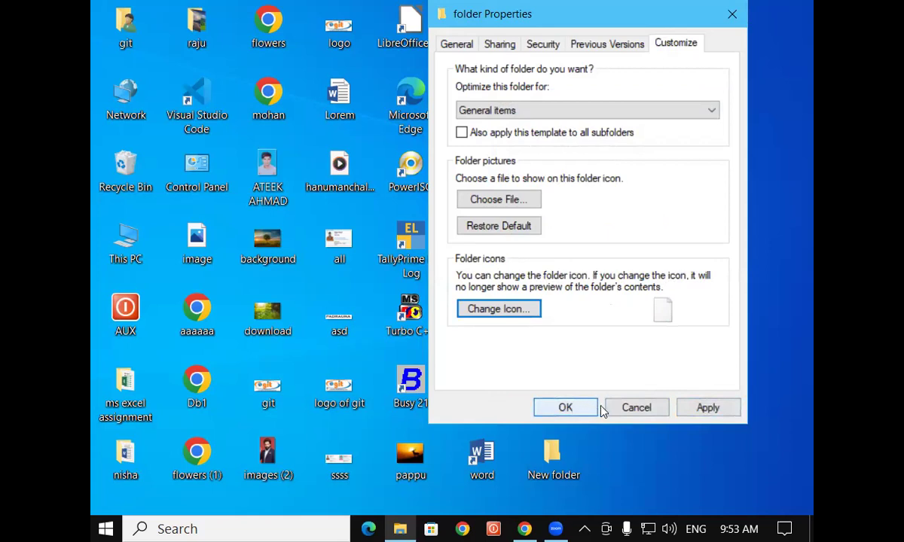
left_click(636, 407)
right_click(689, 79)
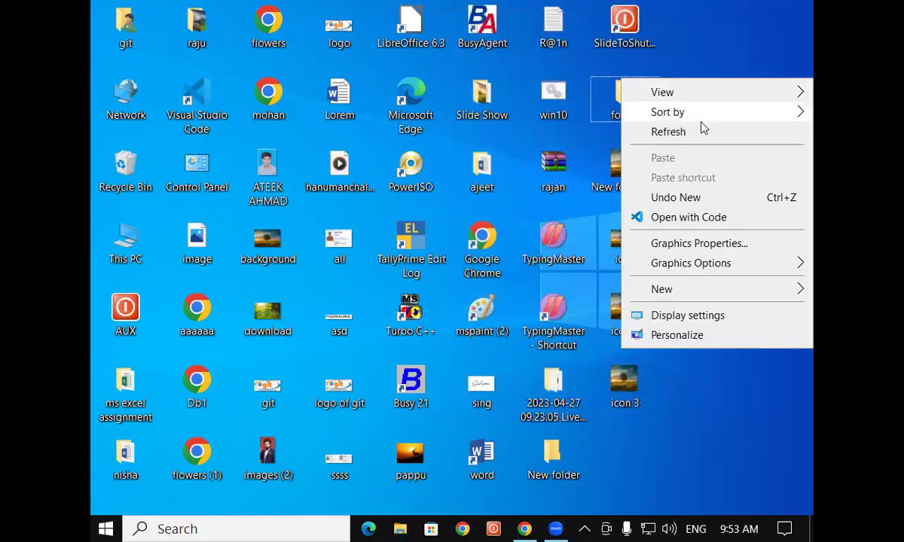
left_click(693, 137)
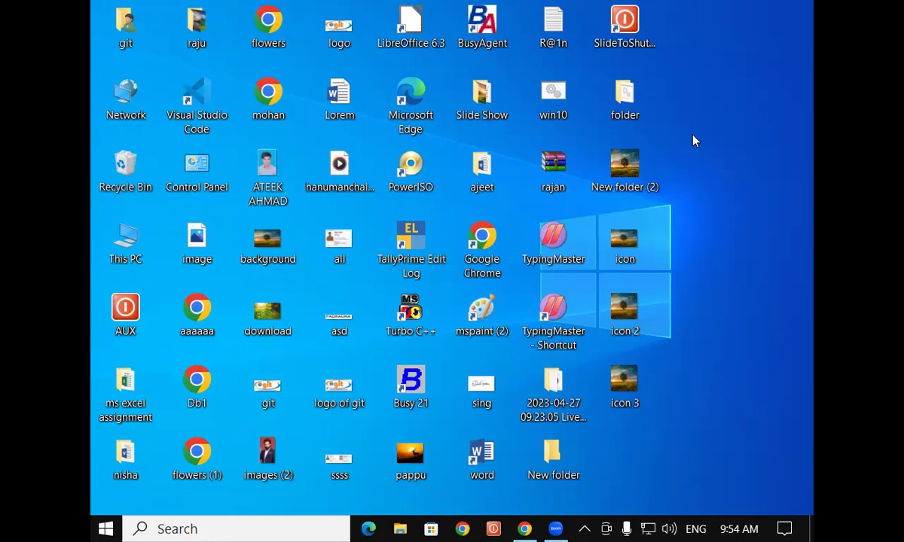
Step: Open the desktop picture named icon in Paint
right_click(607, 239)
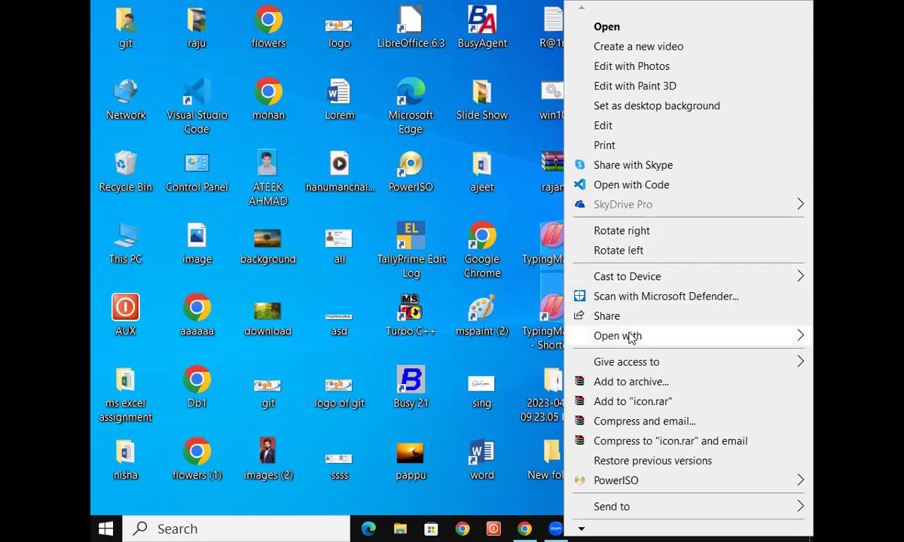
mouse_move(632, 337)
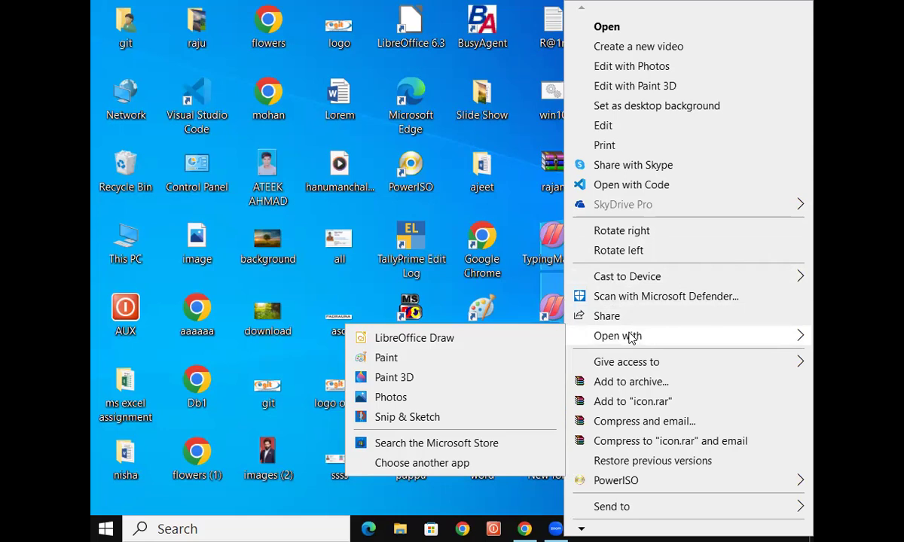
left_click(393, 360)
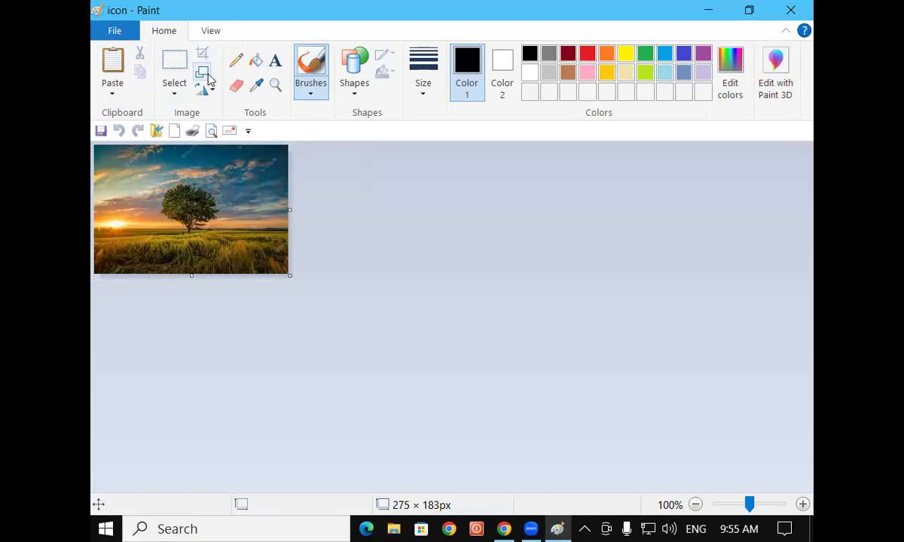
Step: Resize the picture to 100 pixels horizontally and 100 pixels vertically, without maintaining the aspect ratio
left_click(202, 73)
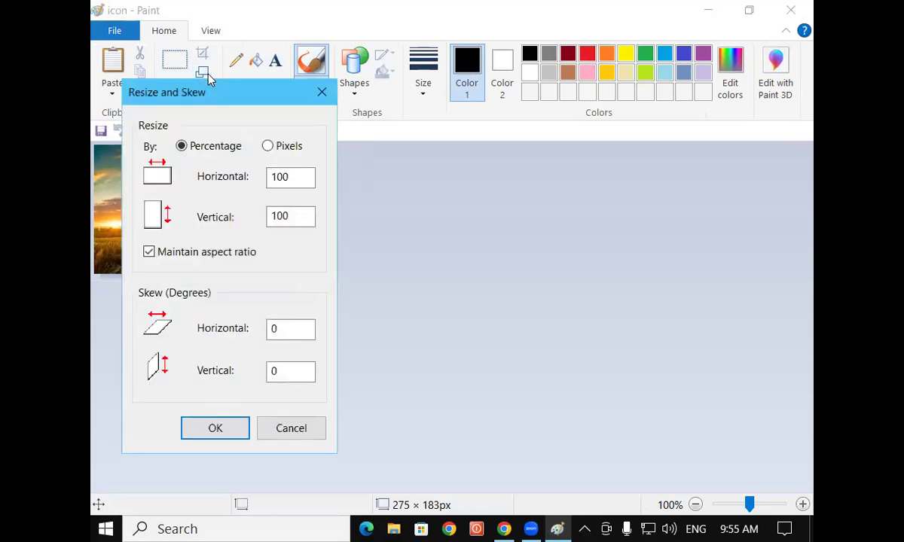
left_click_drag(220, 97, 241, 34)
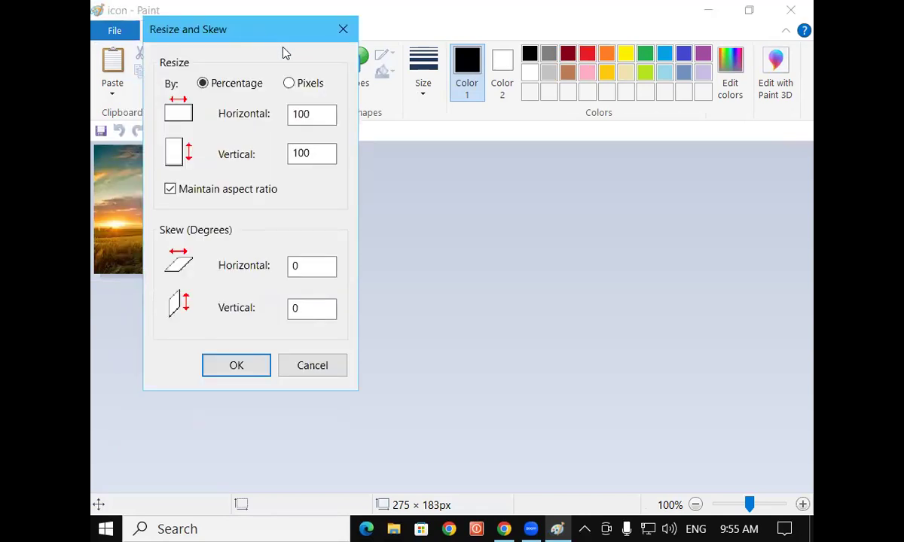
left_click(300, 84)
left_click_drag(313, 113, 291, 114)
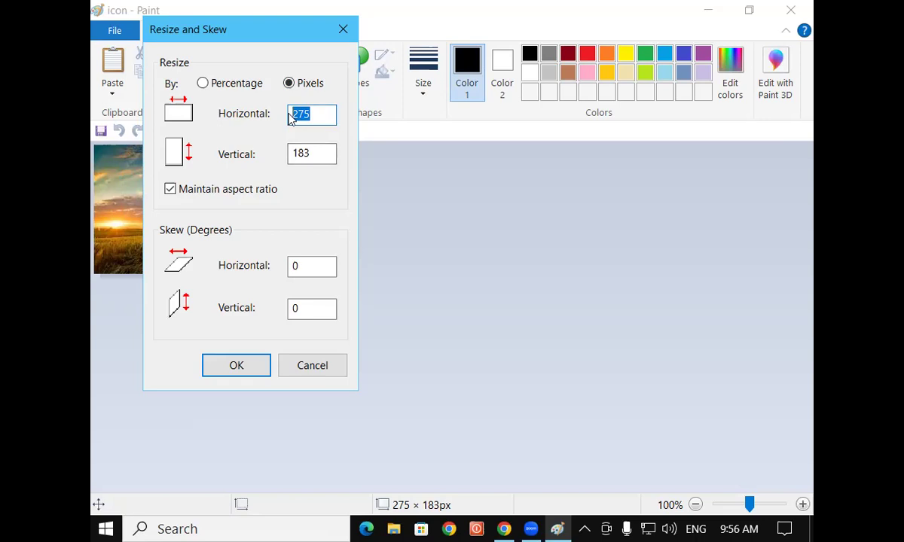
type("100")
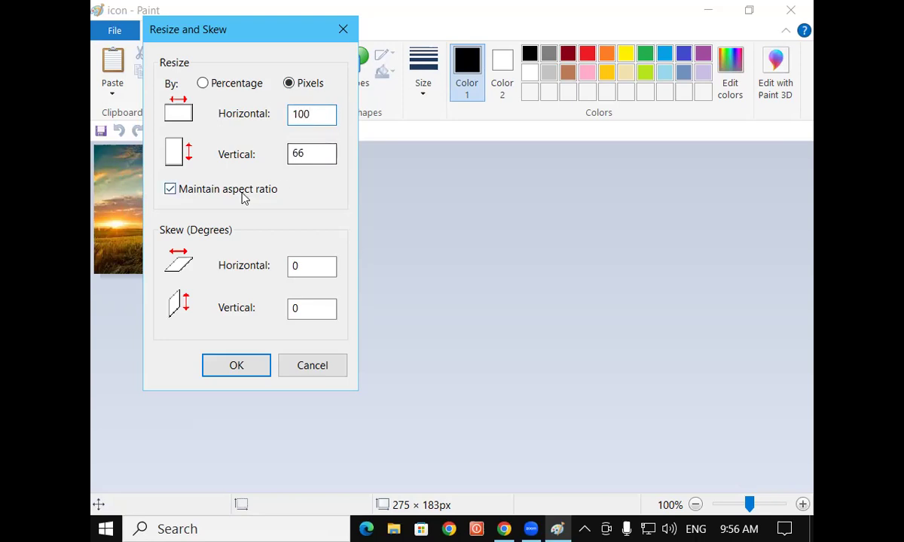
left_click(242, 193)
double_click(299, 154)
type("100")
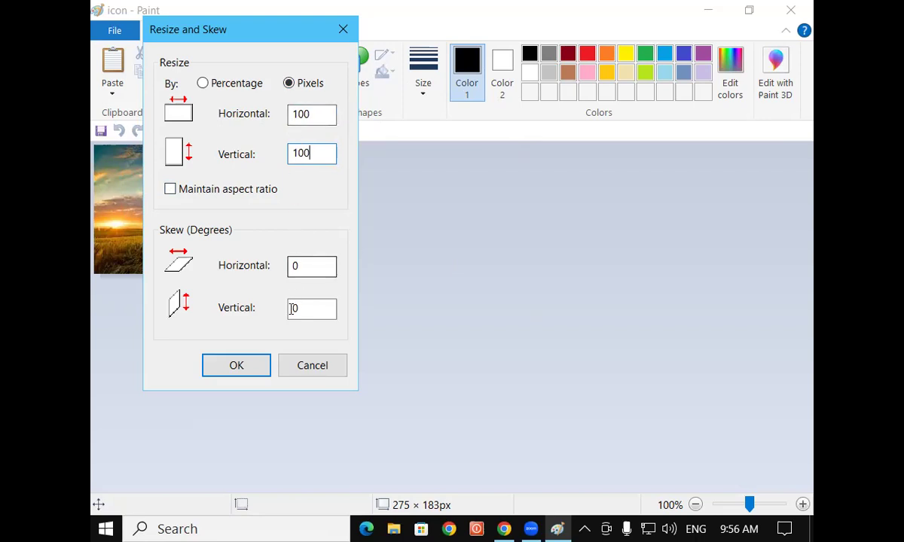
left_click(234, 367)
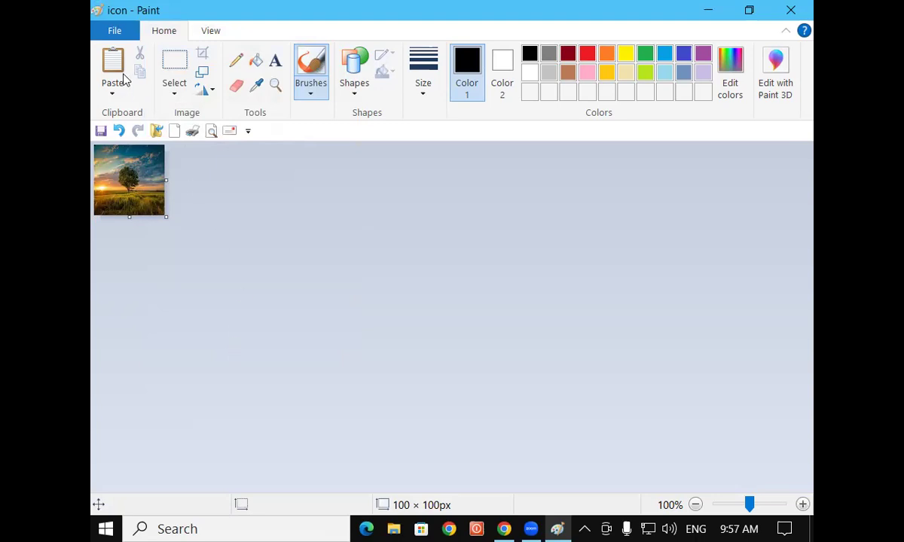
Step: Start saving the resized picture as a new file on the desktop, with 24-bit Bitmap (*.bmp;*.dib) as the file type
left_click(111, 31)
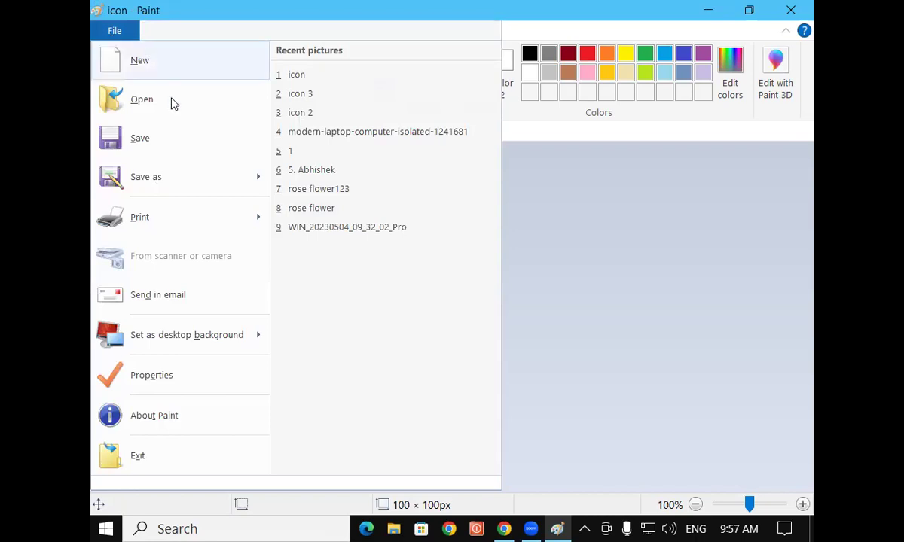
mouse_move(153, 185)
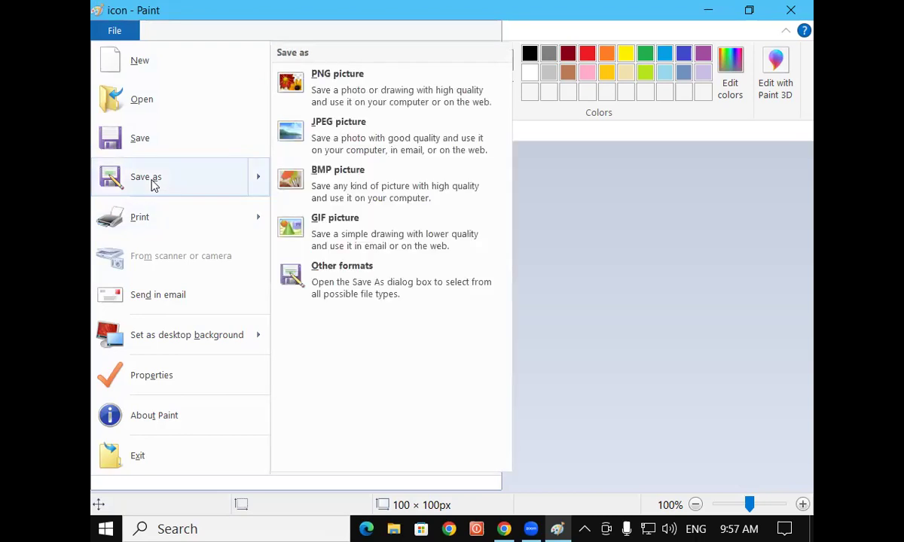
left_click(153, 186)
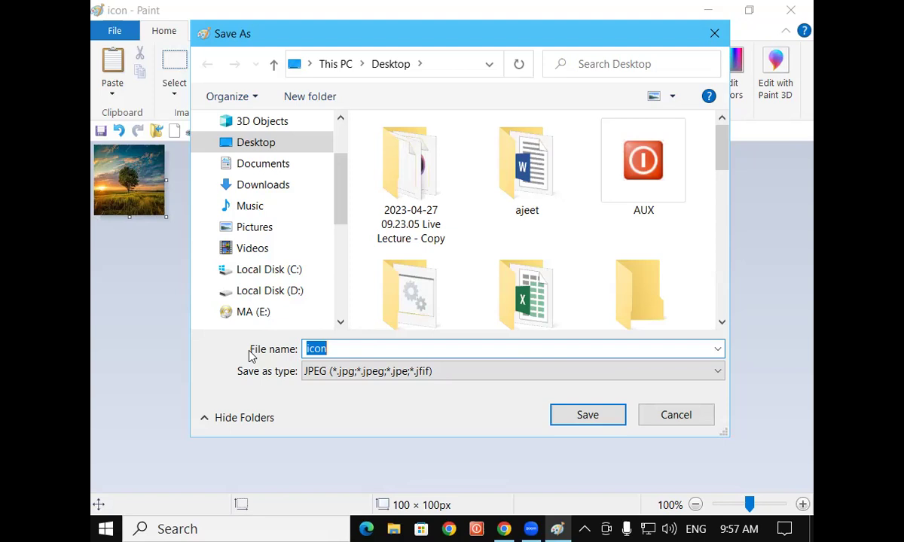
left_click(365, 371)
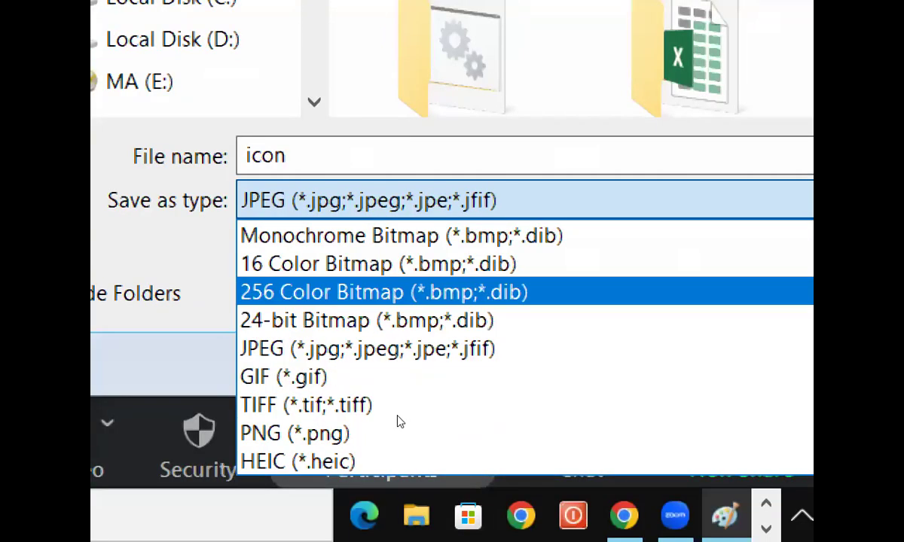
key("Return")
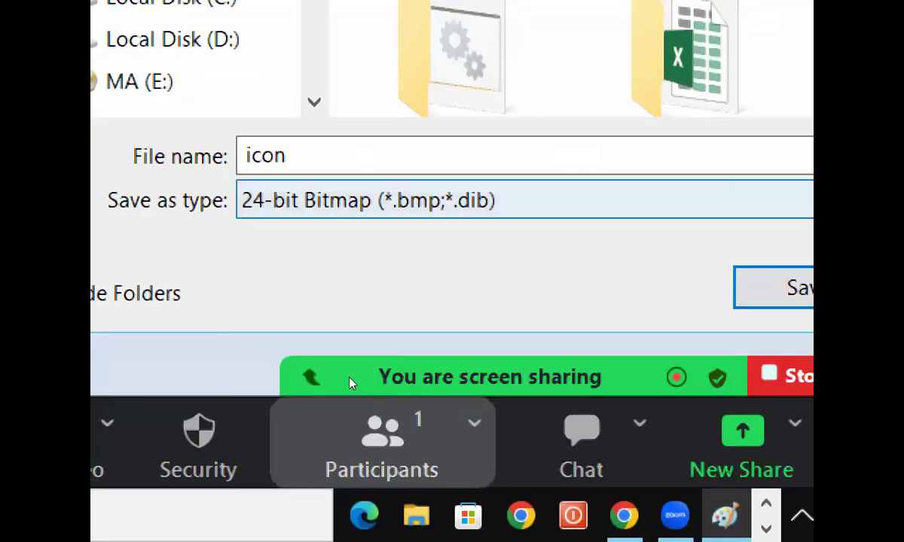